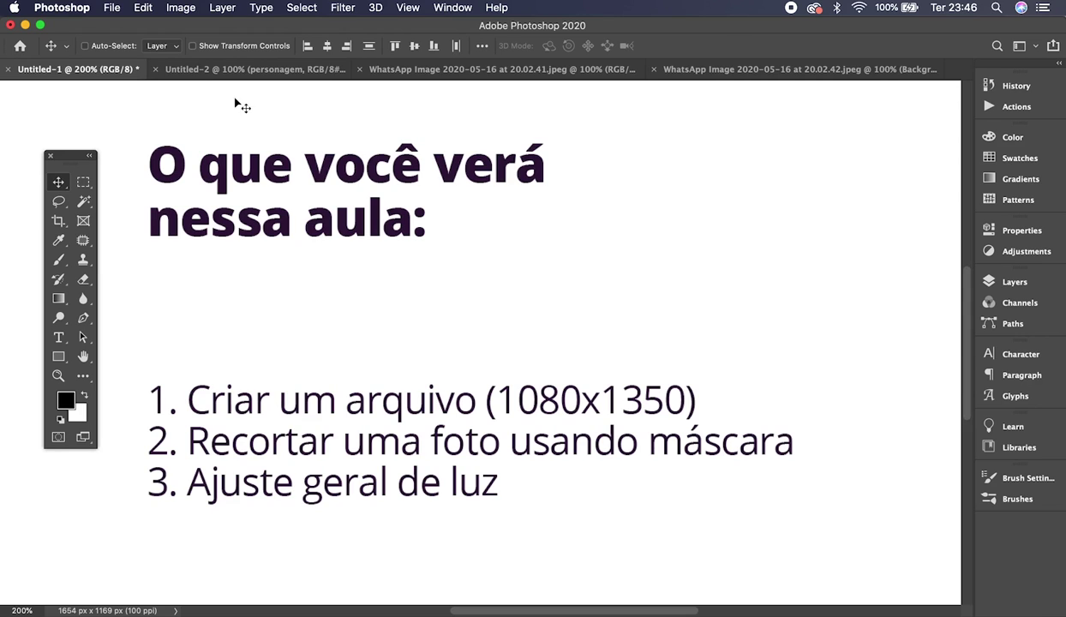
Step: Create a new 1080 x 1350 pixel document at 72 pixels/inch in RGB with a white background, and close it again
left_click(245, 71)
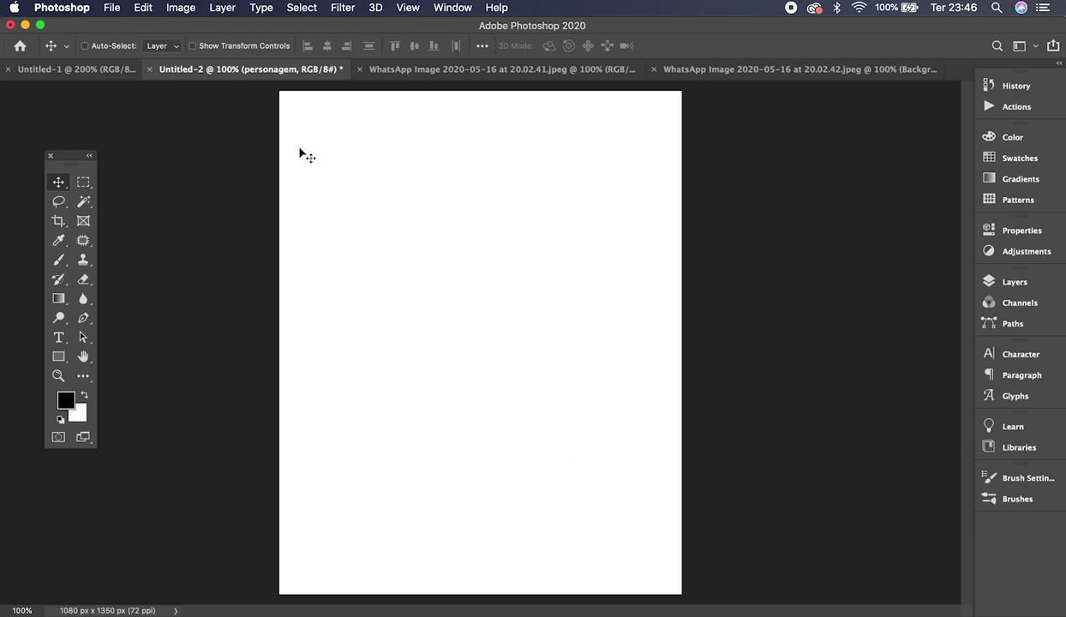
left_click(112, 8)
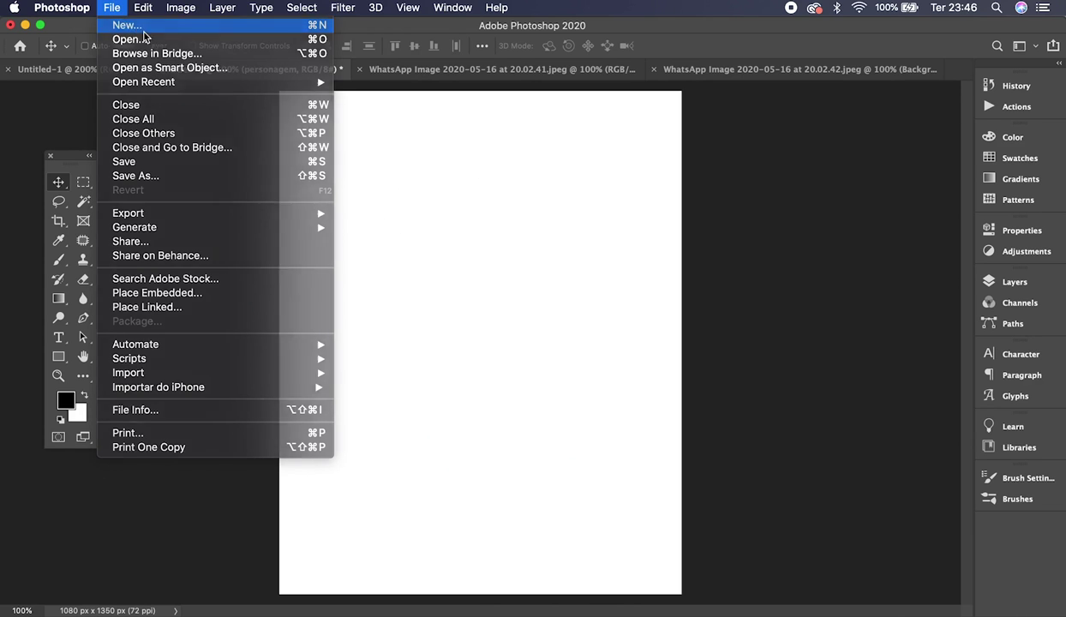
left_click(124, 24)
left_click(742, 211)
left_click(731, 255)
left_click(745, 303)
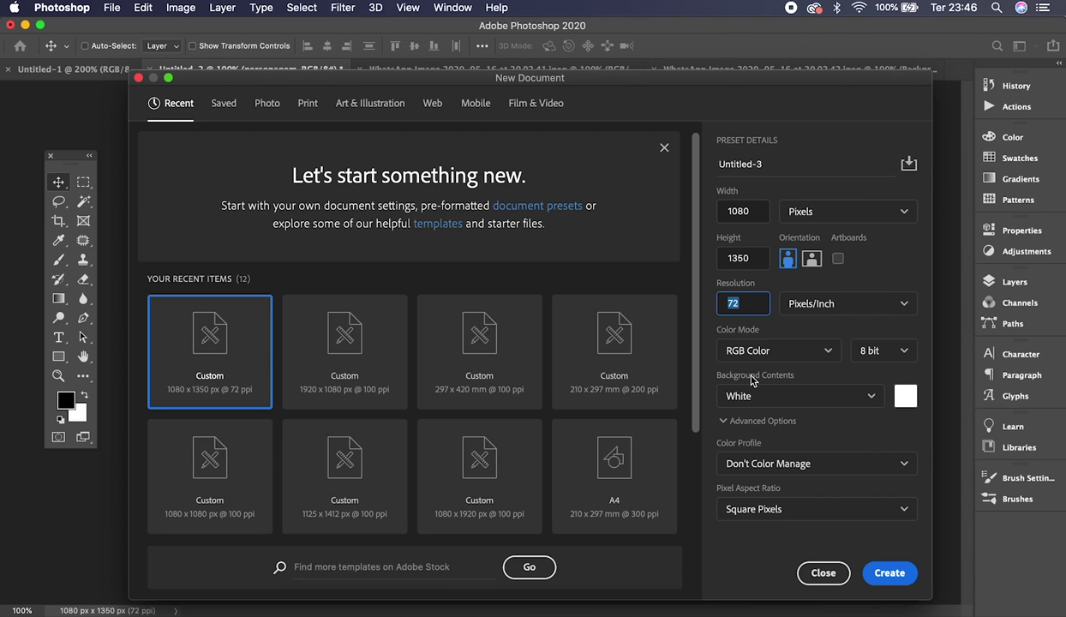
left_click_drag(586, 78, 575, 69)
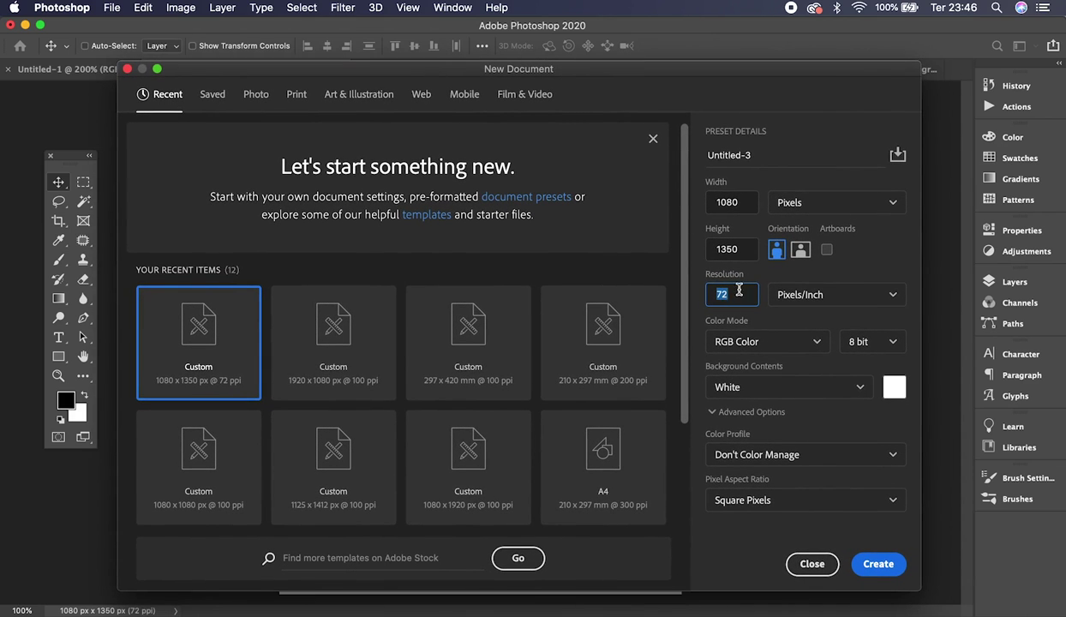
left_click(885, 559)
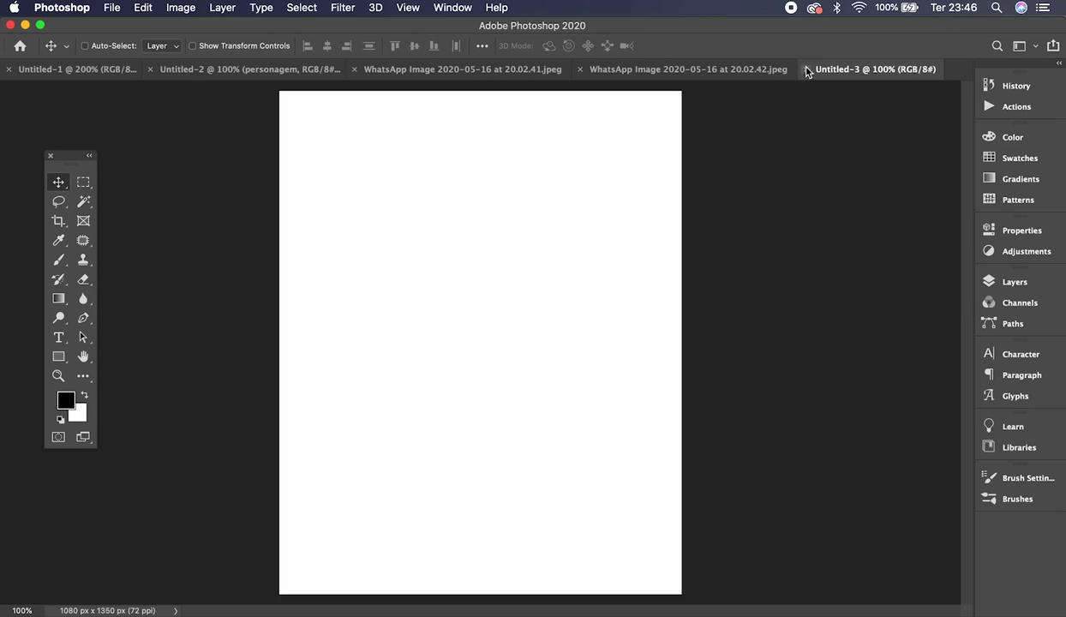
left_click(808, 70)
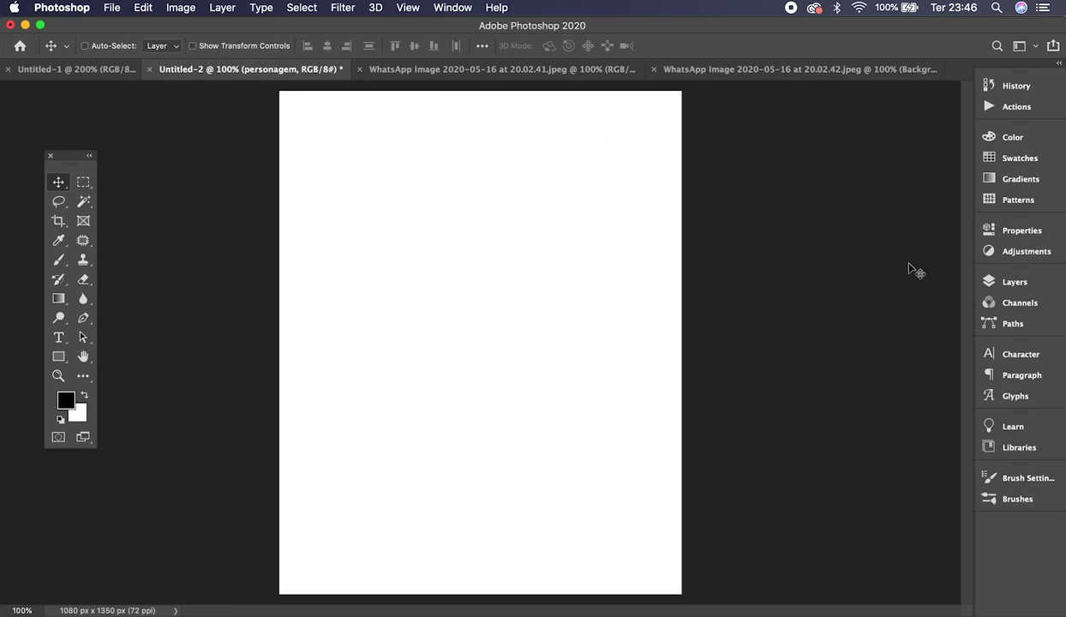
Step: Copy the underwater image from WhatsApp Image 2020-05-16 at 20.02.41.jpeg into Untitled-2 and centre it on the canvas
left_click(709, 70)
left_click(513, 71)
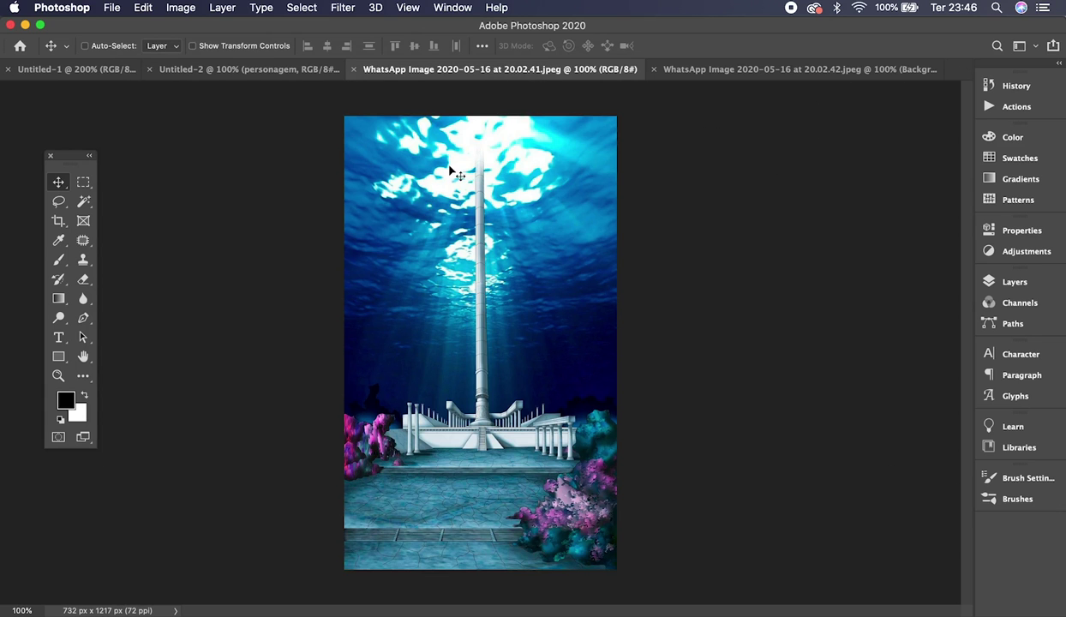
left_click_drag(457, 256, 506, 404)
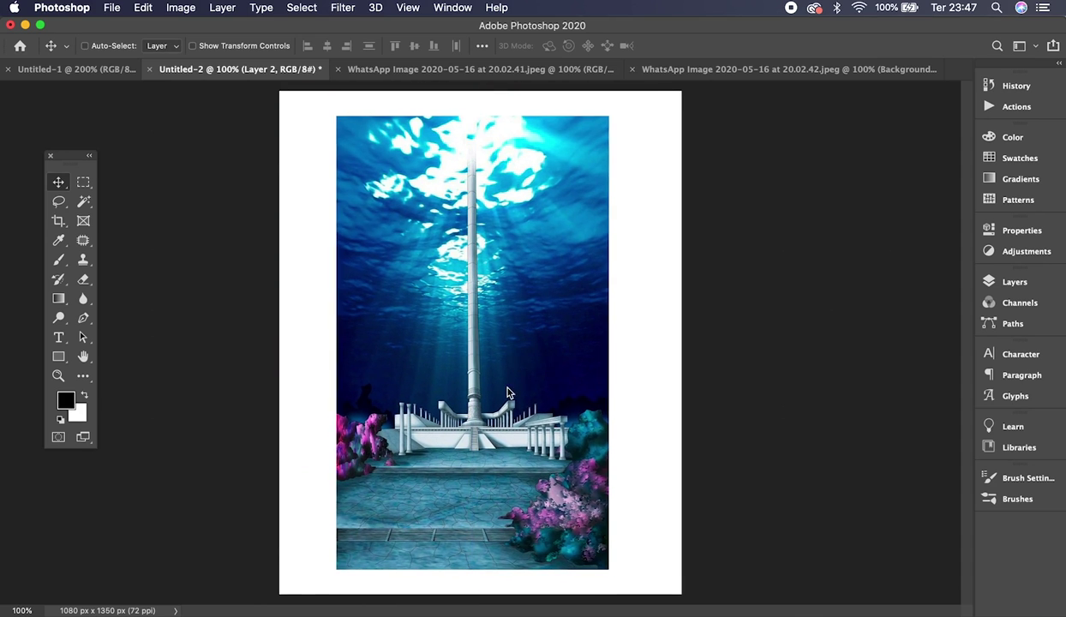
mouse_move(487, 302)
left_mouse_down()
mouse_move(503, 308)
mouse_move(489, 281)
mouse_move(497, 301)
left_mouse_up()
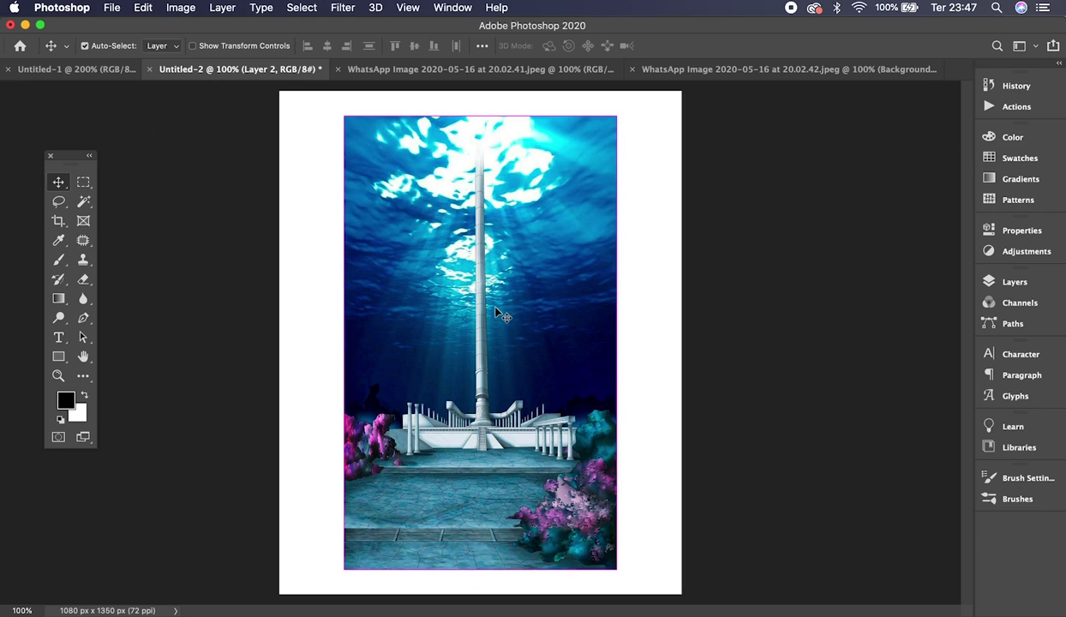
Step: Scale the underwater image up proportionally from opposite corners until it covers the whole canvas
key("super+t")
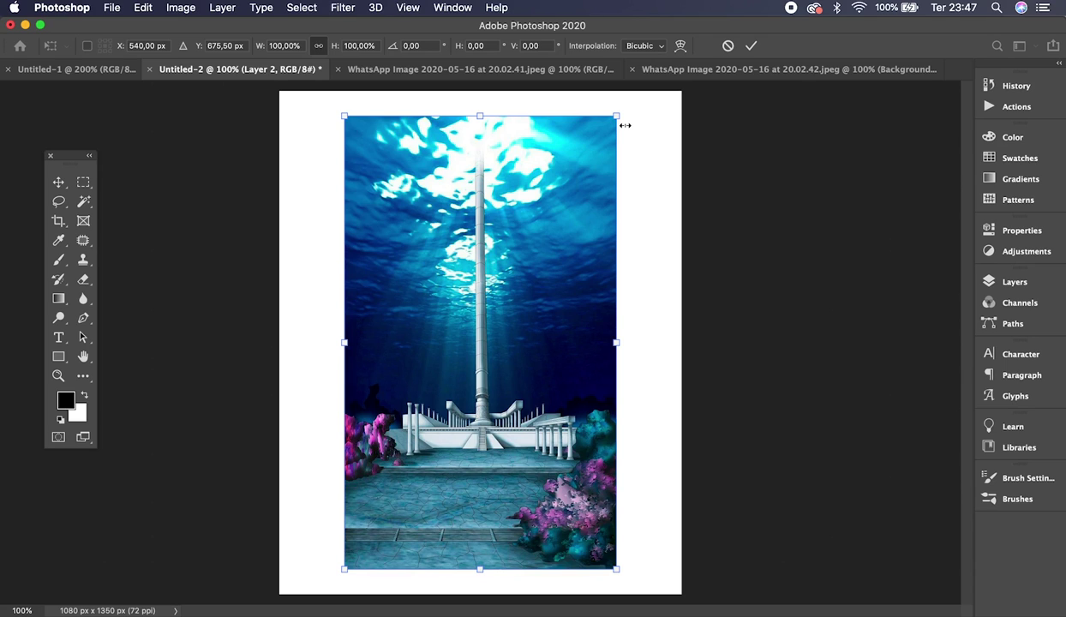
key("super+minus")
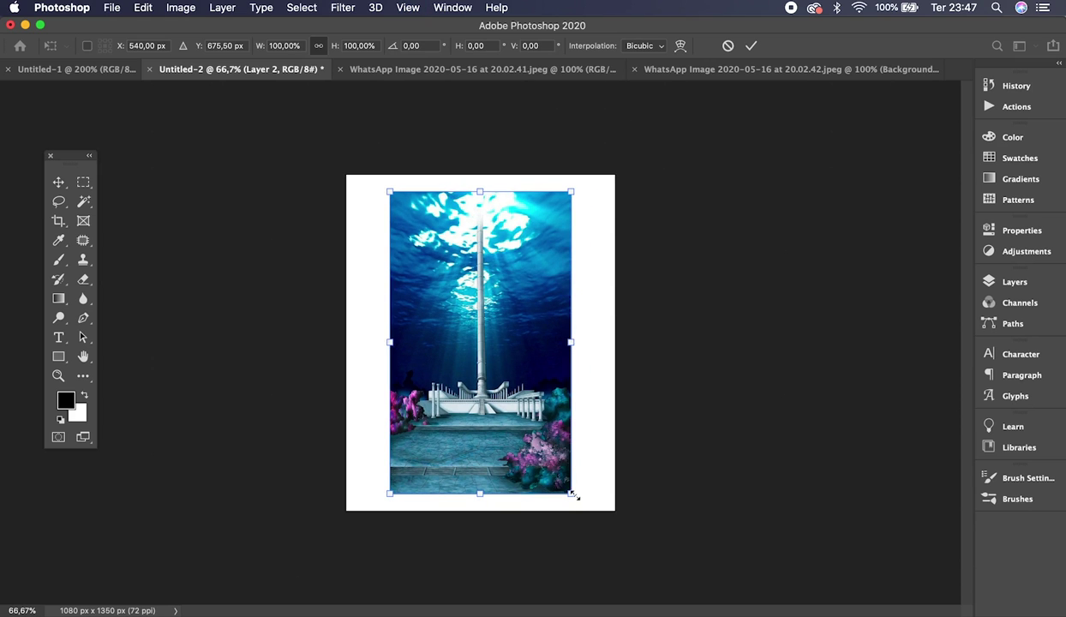
left_click_drag(571, 495, 624, 555)
left_click_drag(387, 191, 318, 137)
key("Return")
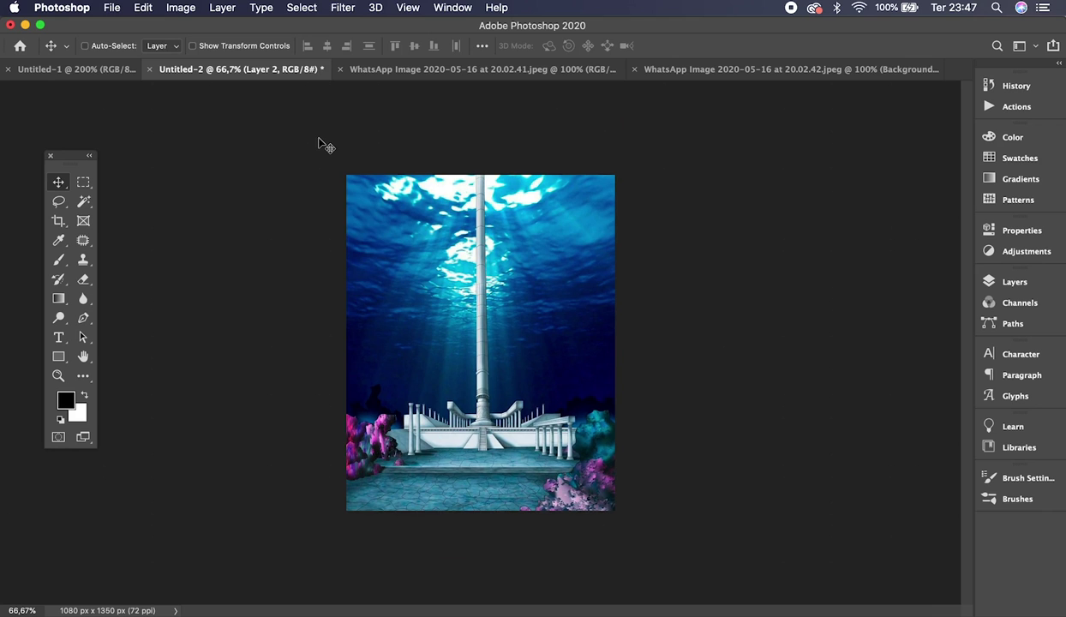
key("super+0")
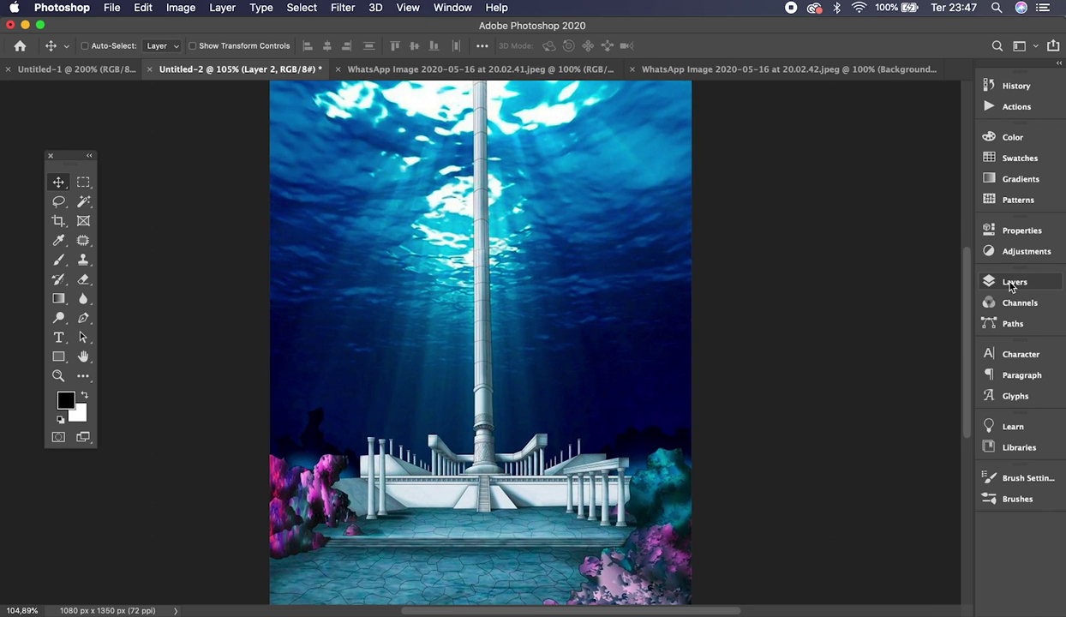
Step: Delete the pasted underwater image layer, Layer 2, and show the existing fundo group instead
left_click(988, 279)
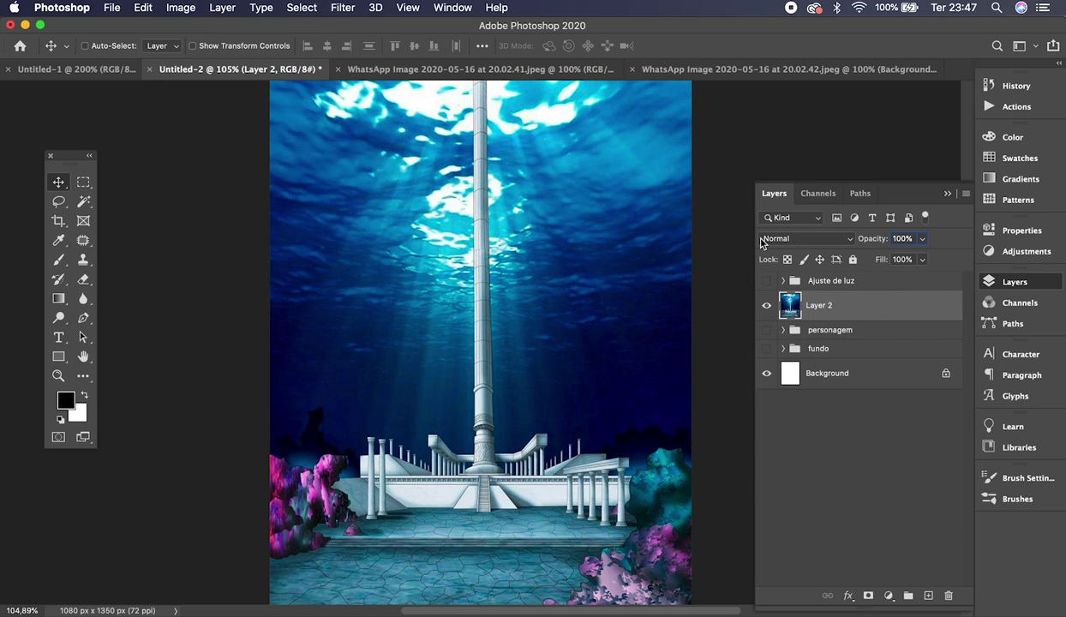
key("BackSpace")
left_click(766, 318)
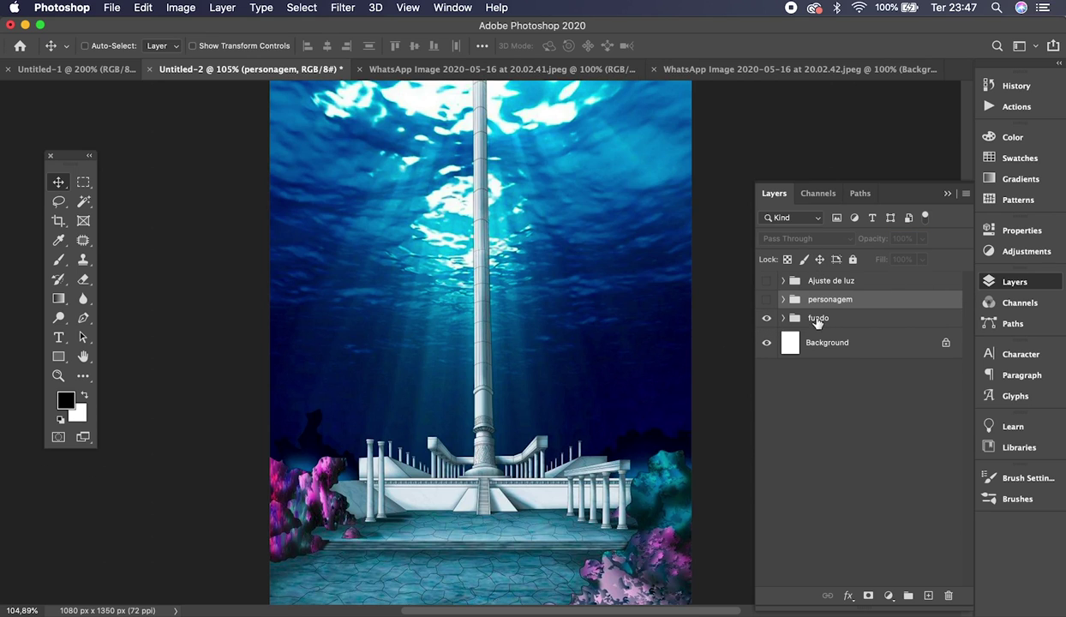
Step: Take Layer 1 out of the fundo group and remove the group
left_click(777, 318)
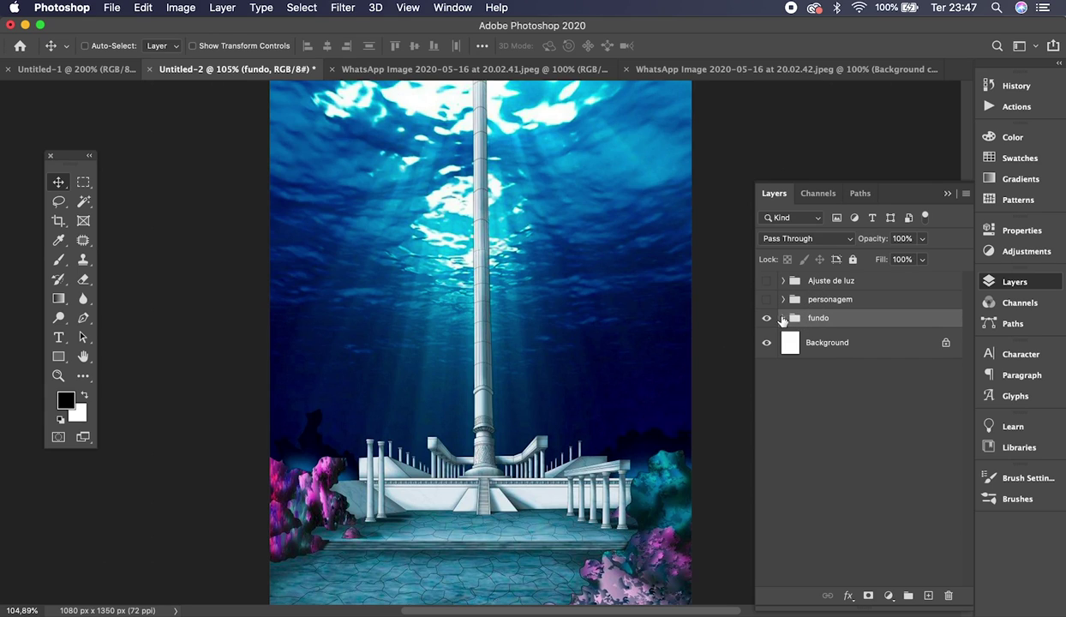
left_click(782, 318)
left_click(823, 341)
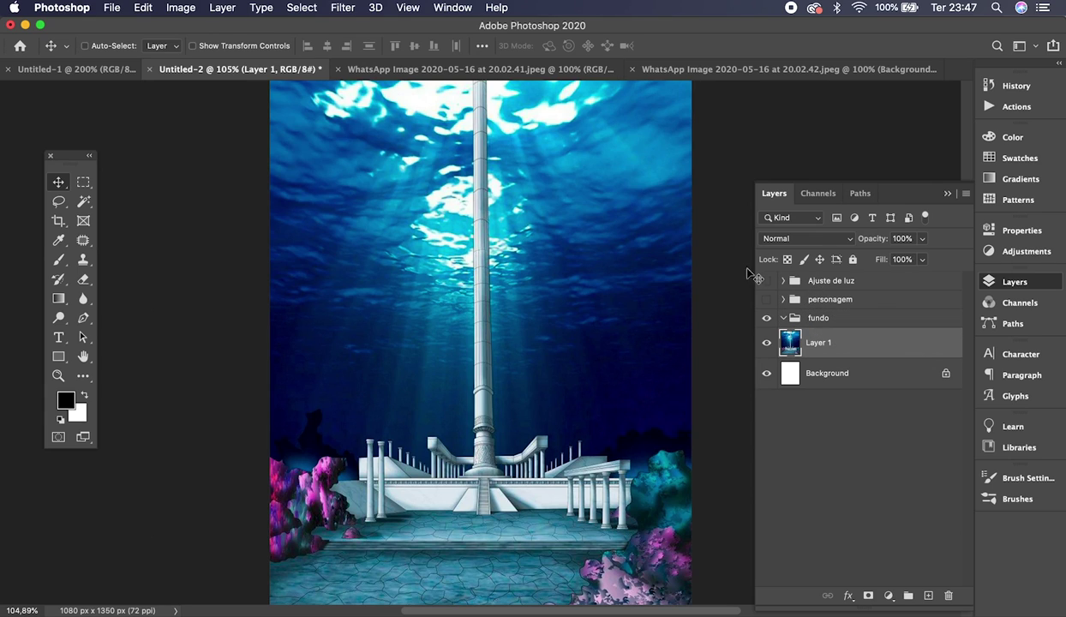
left_click(803, 317)
key("super+shift+g")
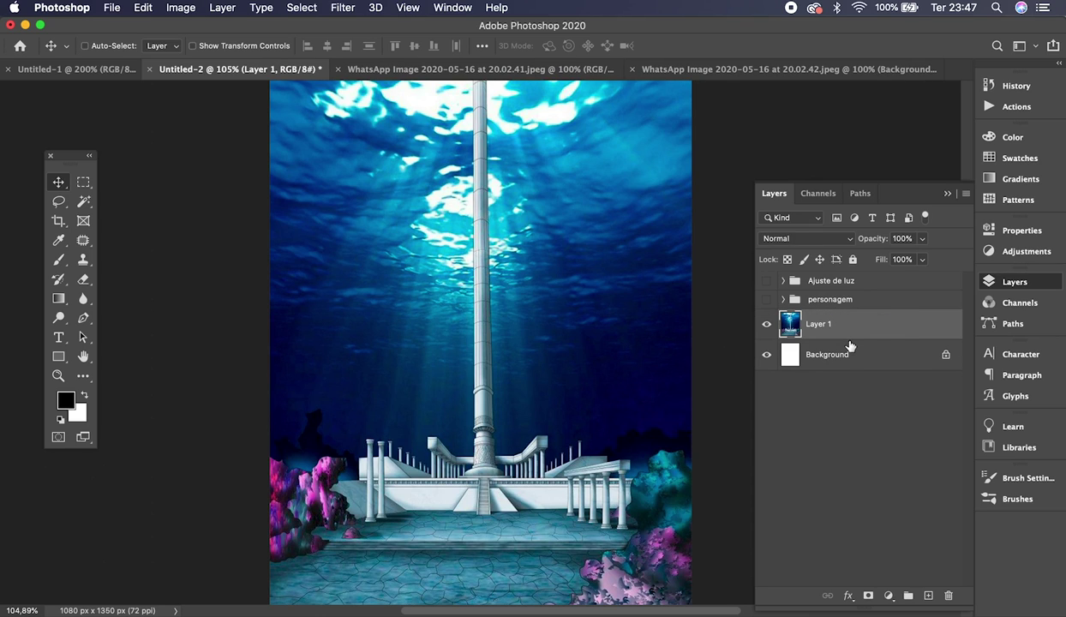
Step: Put Layer 1 in a new group named fundo and collapse the group
key("super+g")
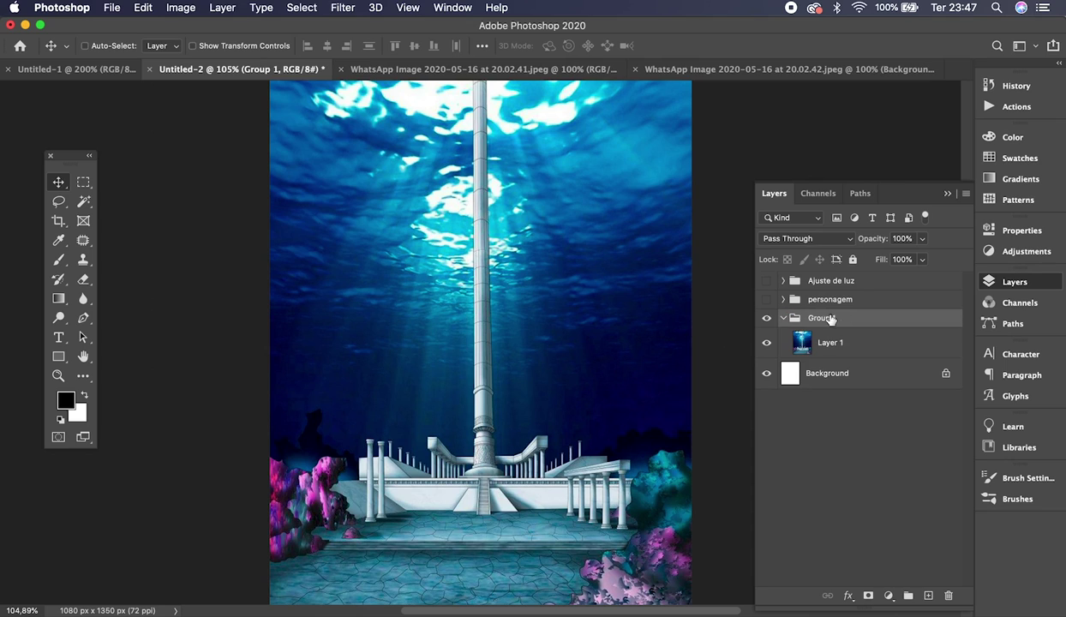
double_click(816, 318)
type("fundo")
key("Return")
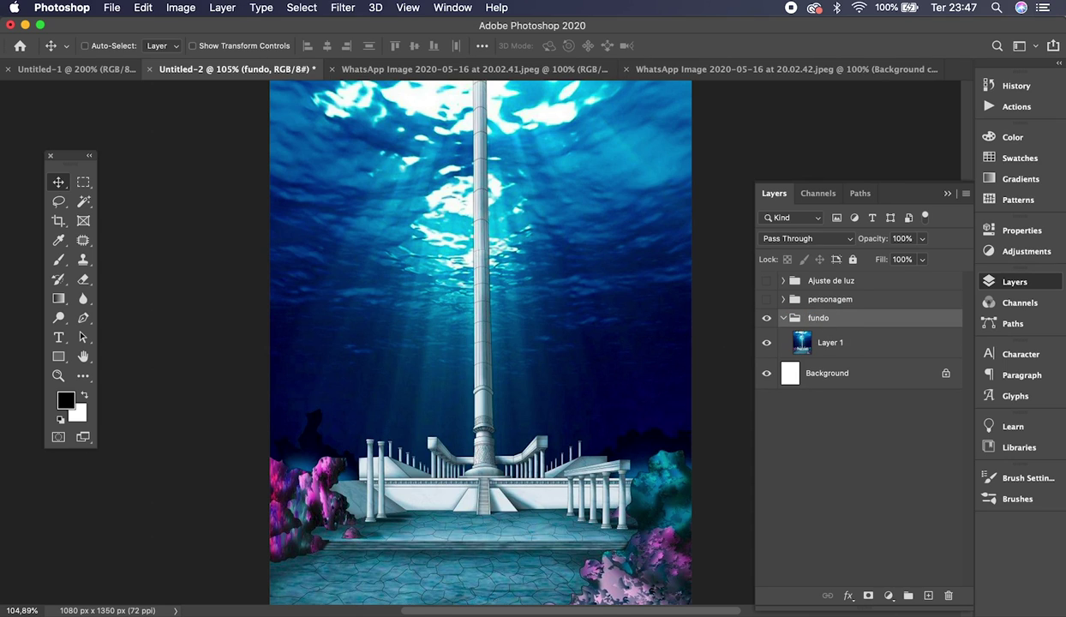
left_click(782, 318)
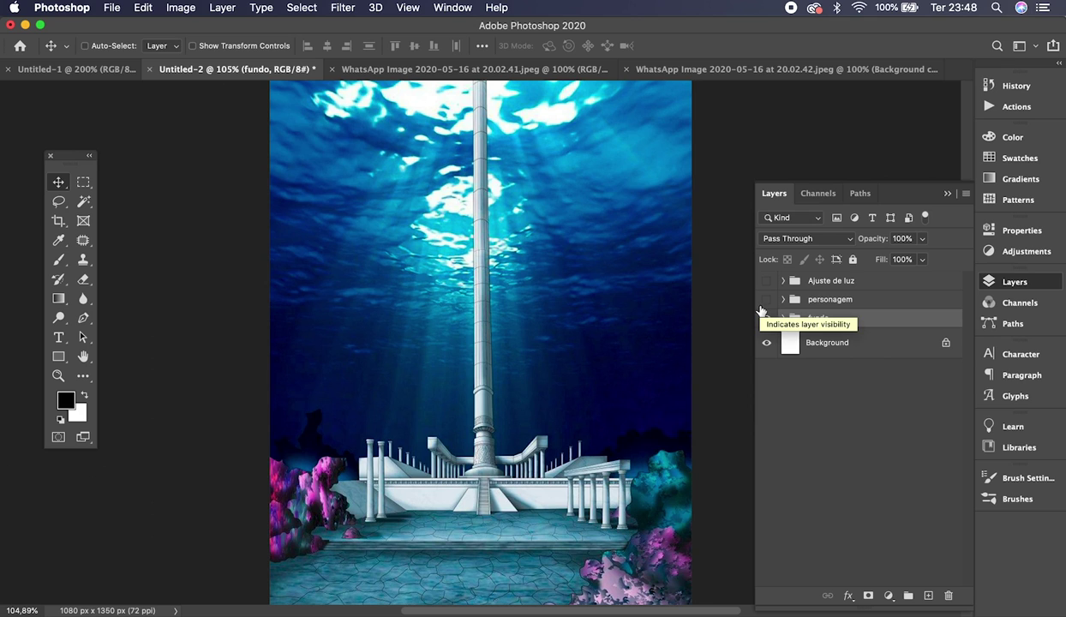
Step: Show the personagem group with the fundo group visible behind it, and expand personagem to list its layers
left_click(766, 318)
left_click(767, 299)
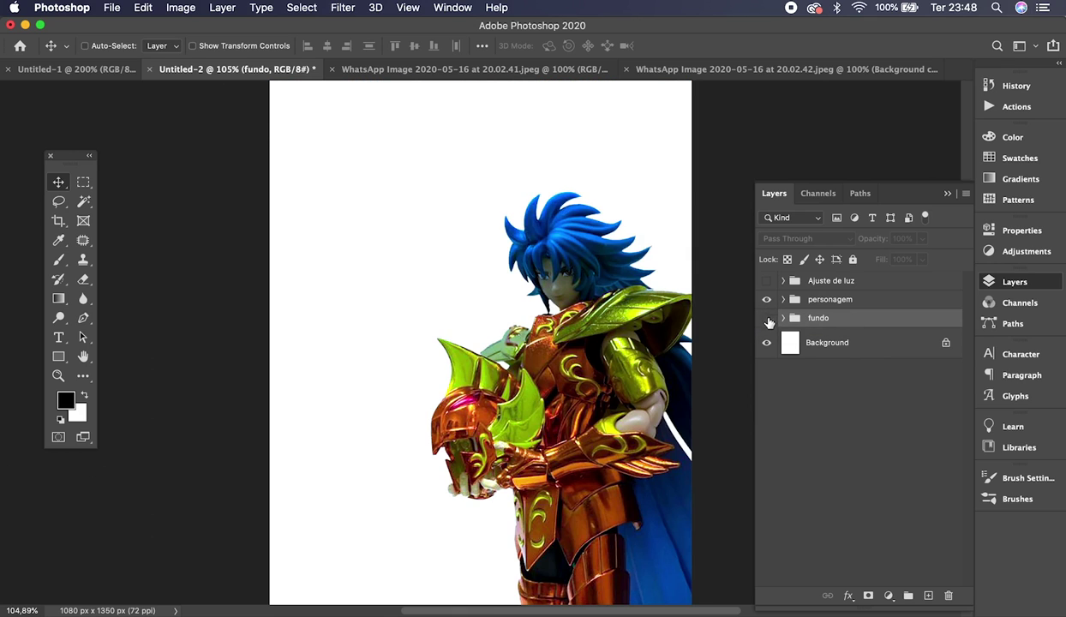
left_click(767, 319)
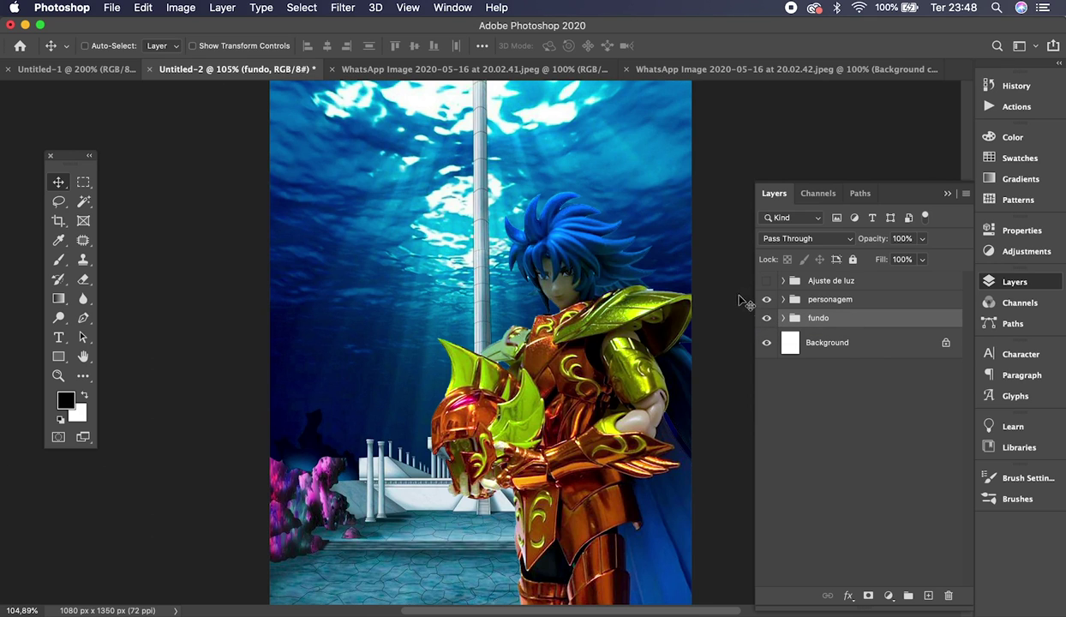
left_click(783, 299)
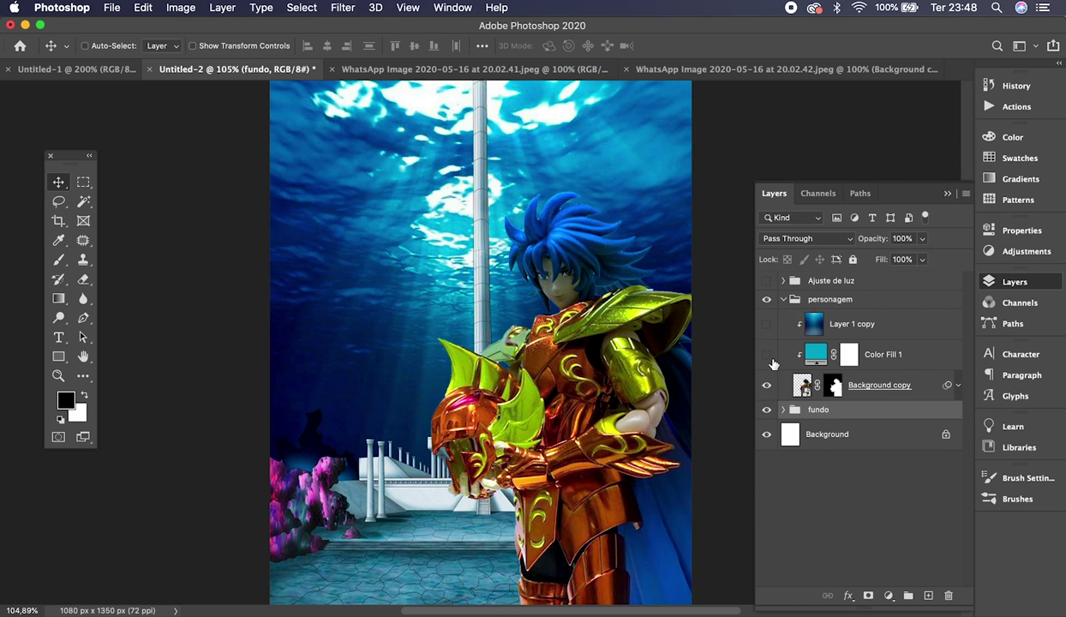
left_click(766, 324)
Step: Switch to WhatsApp Image 2020-05-16 at 20.02.42.jpeg, hide the Background copy and Color Fill 1 layers and show the original Background layer
left_click(688, 72)
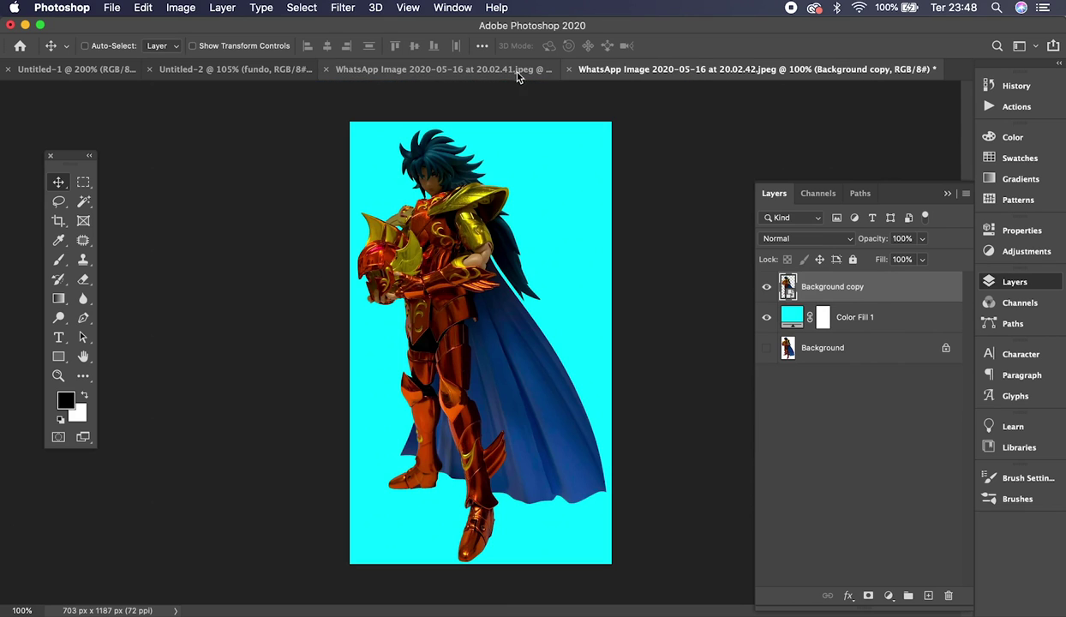
left_click_drag(766, 286, 769, 346)
left_click(768, 347)
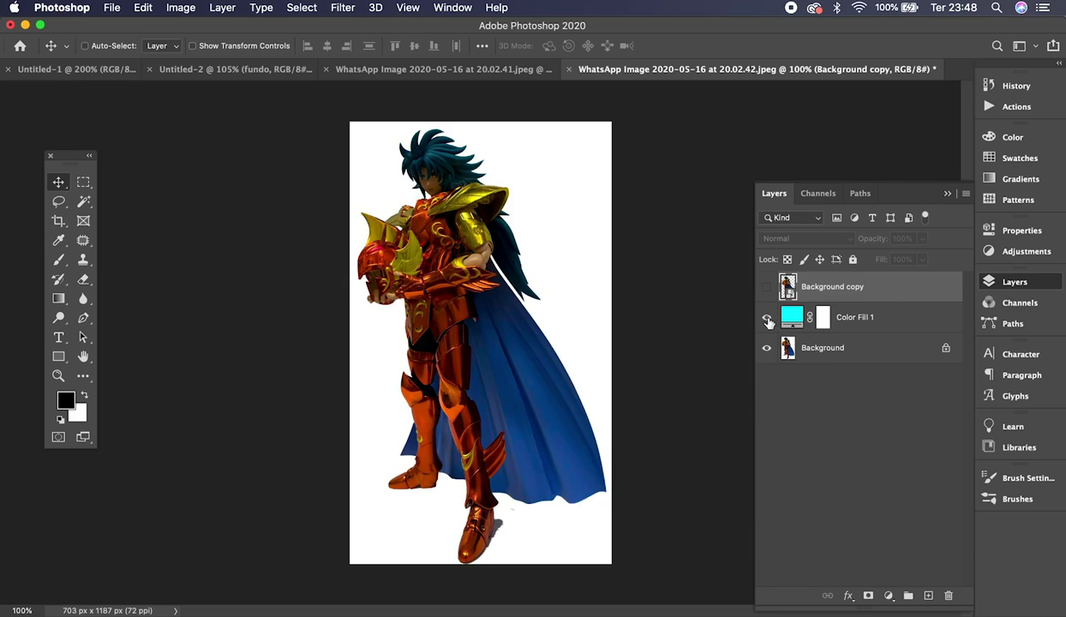
Step: Examine the Color Fill 1 layer's colour and mask and the Background copy cutout over it, and look through the available adjustments
left_click(767, 317)
left_click(824, 319)
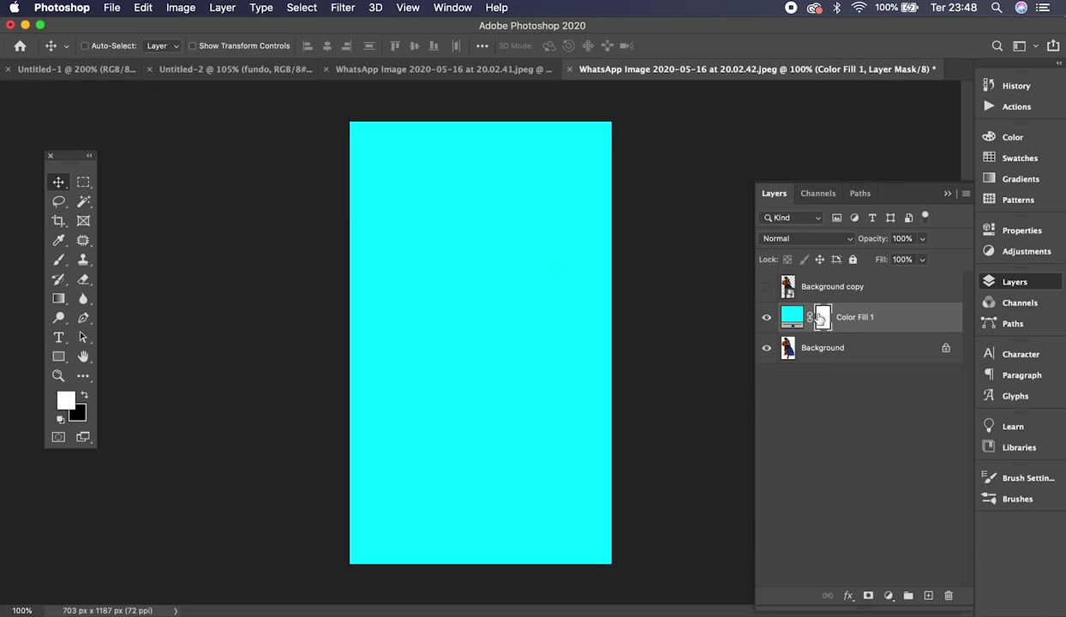
left_click(791, 285)
left_click(767, 286)
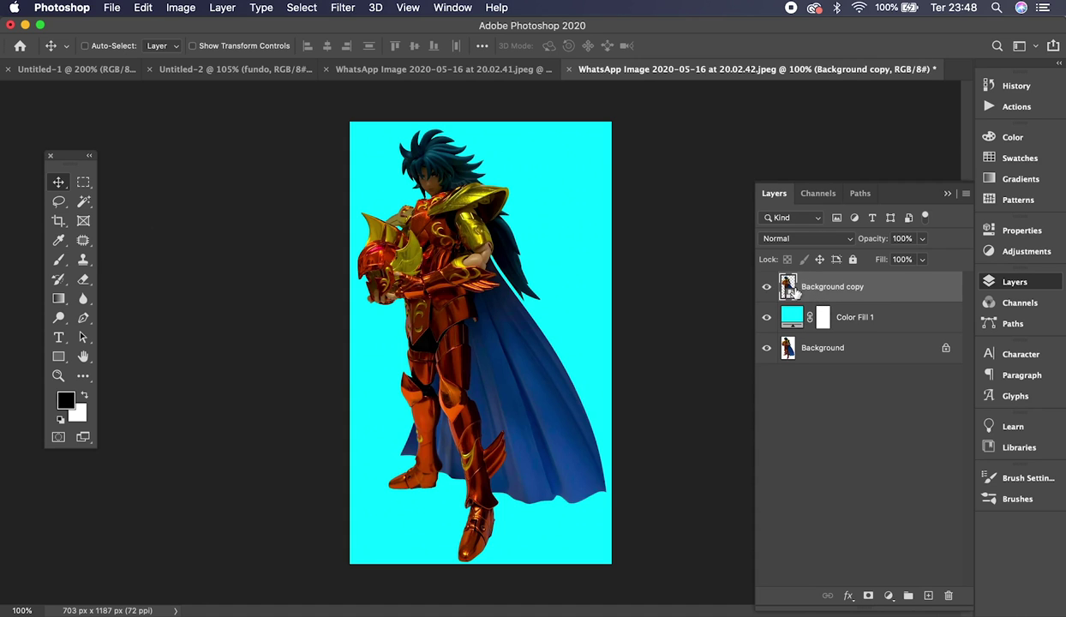
left_click(767, 286)
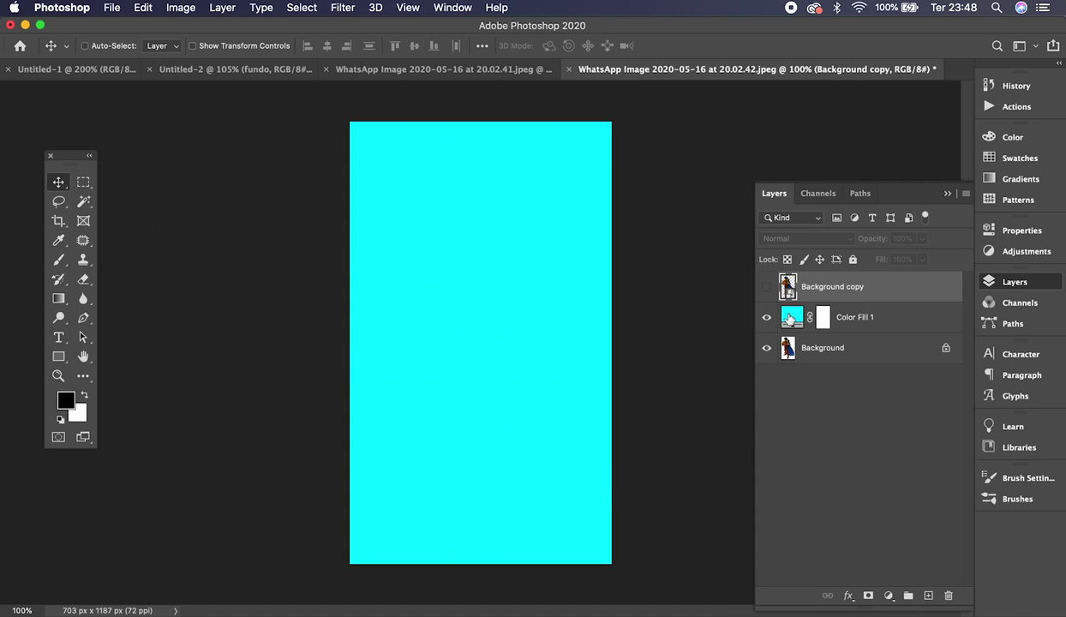
left_click(791, 320)
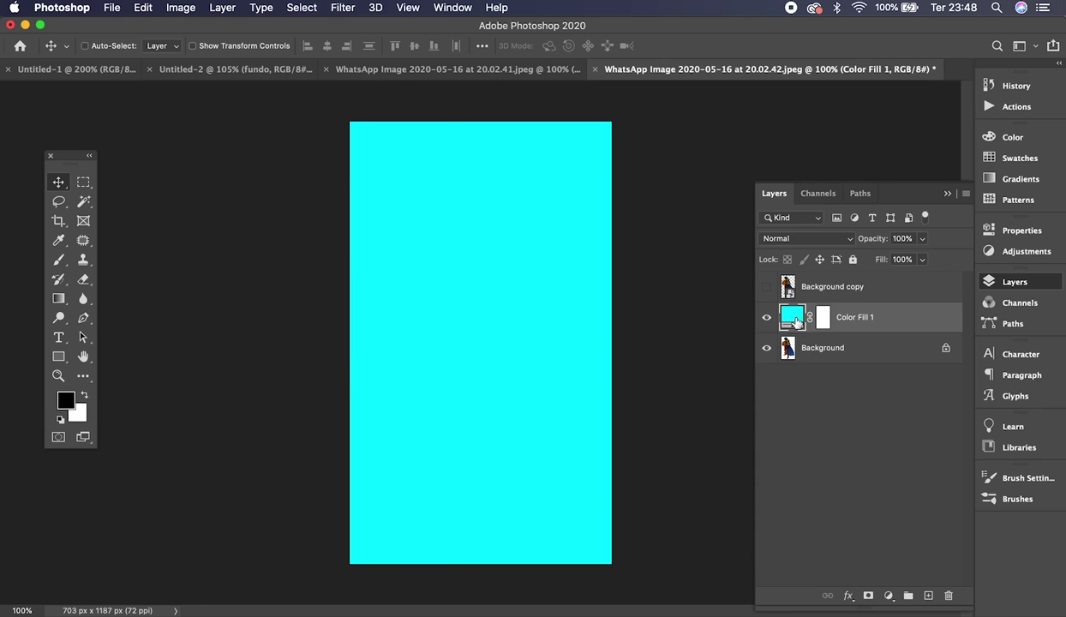
left_click(823, 319)
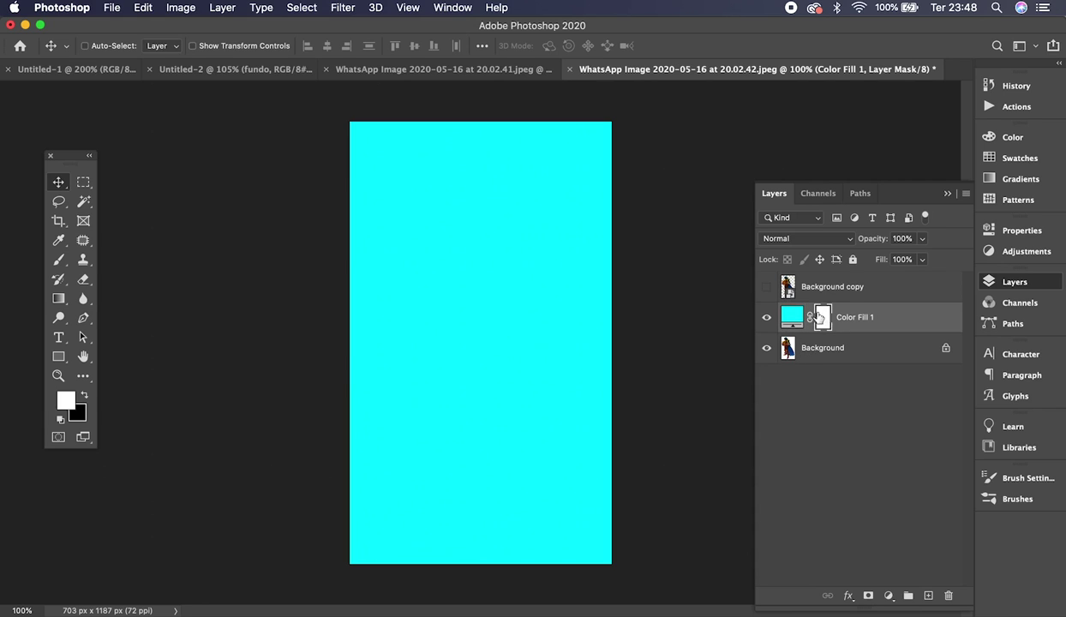
left_click(991, 251)
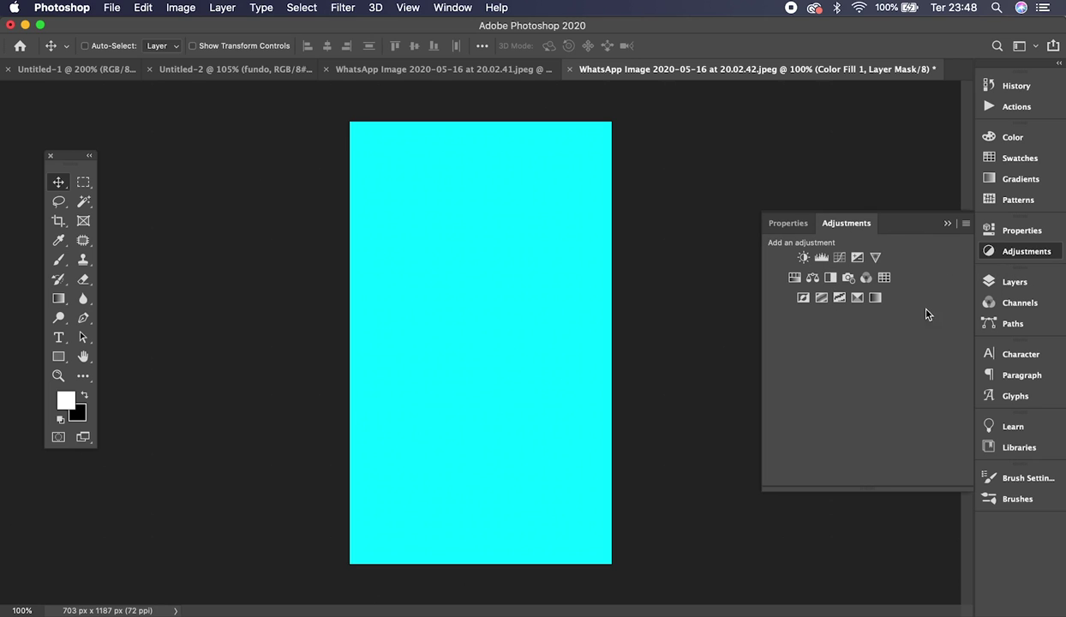
left_click(994, 281)
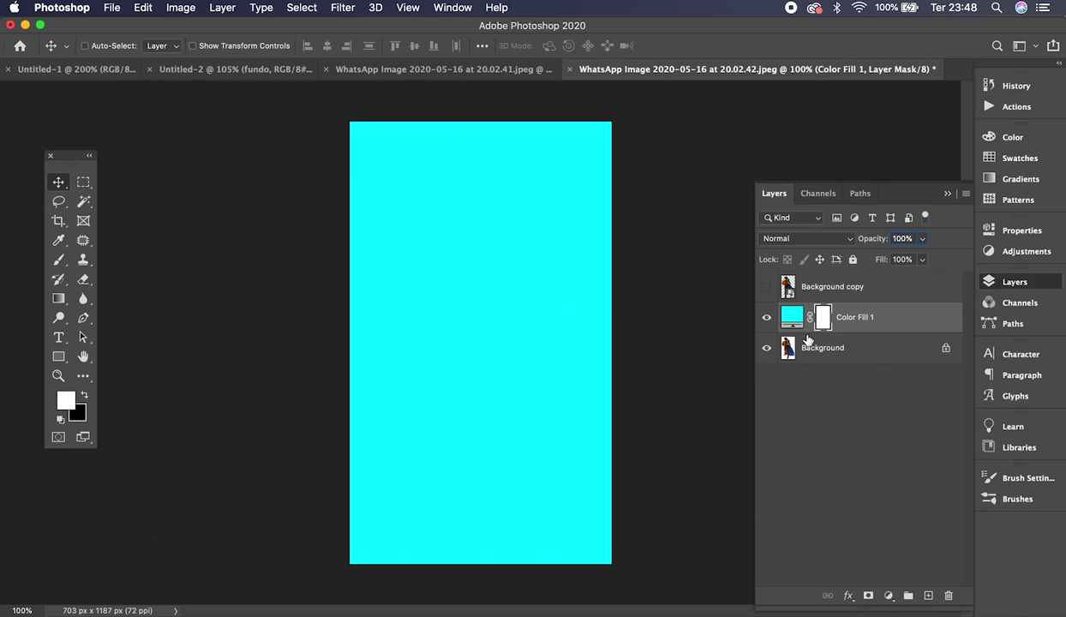
Step: Hide the Color Fill 1 and Background copy layers, leaving only the original Background photo visible
left_click(766, 317)
left_click(767, 286)
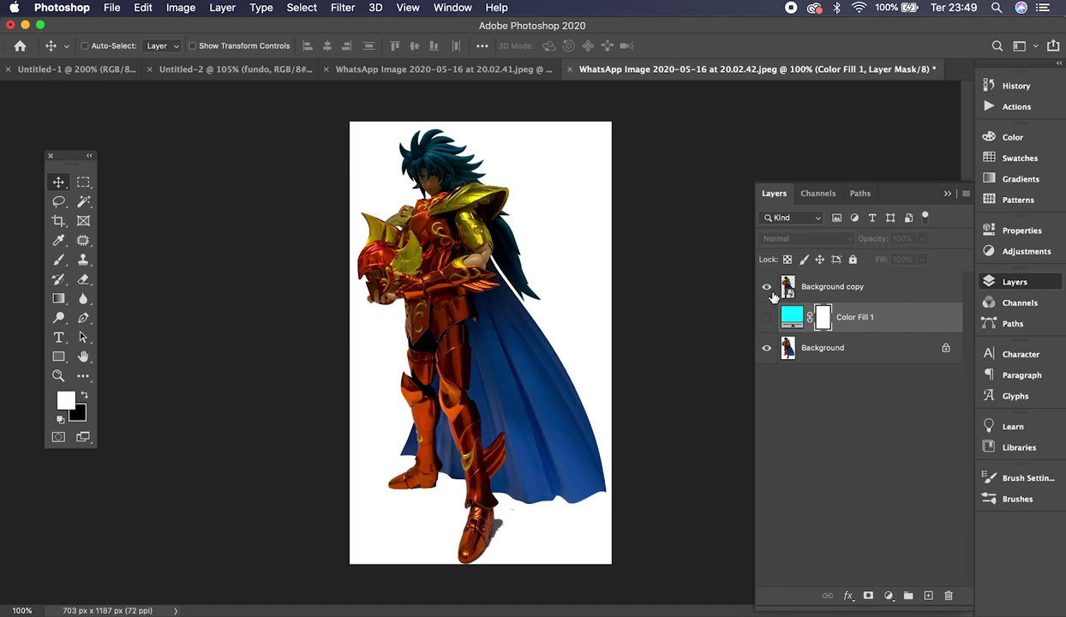
left_click(814, 289)
left_click(766, 287)
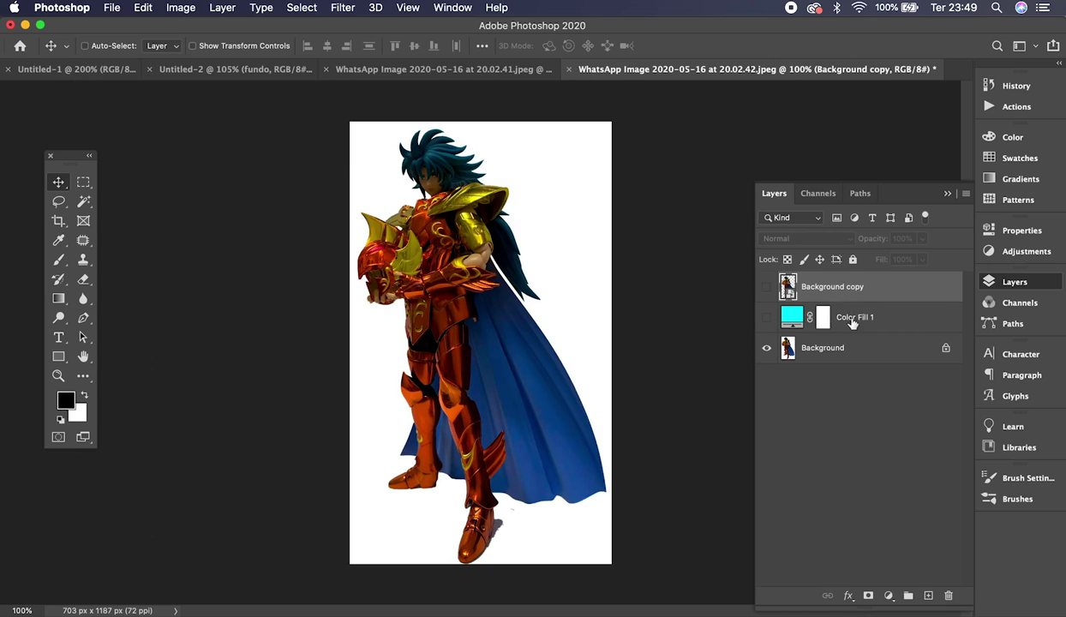
Step: Delete the existing Background copy layer and duplicate the original Background layer as a fresh Background copy
key("BackSpace")
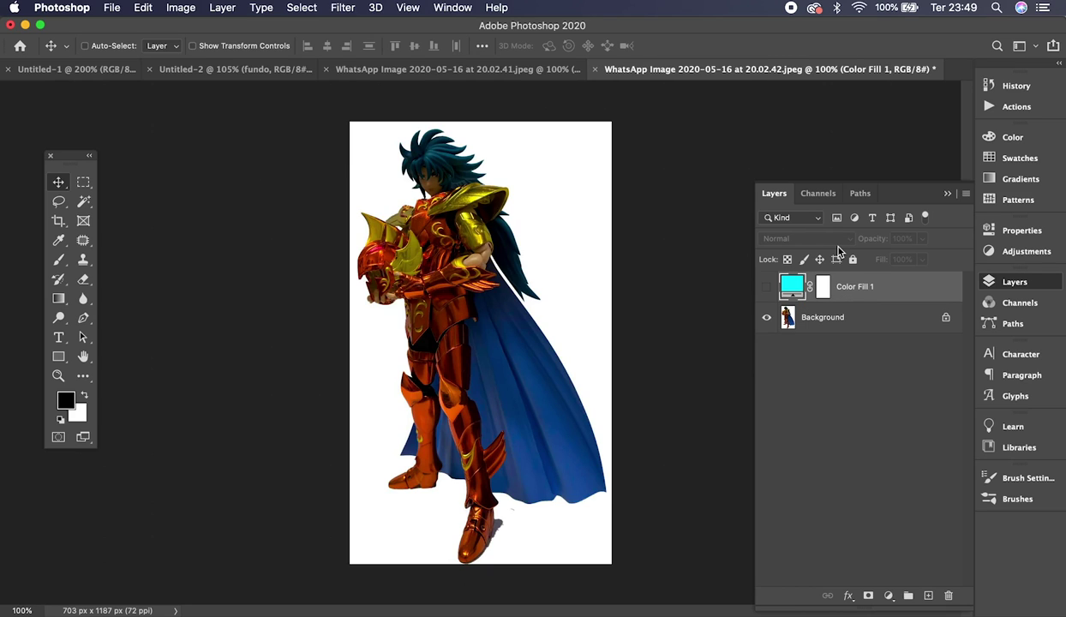
left_click(848, 324)
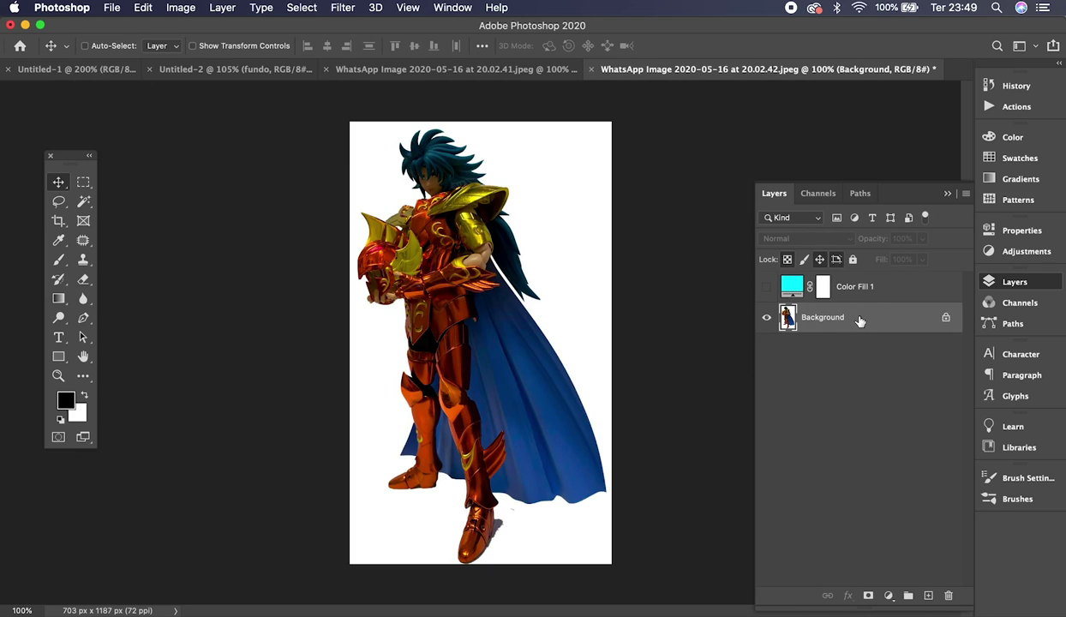
right_click(860, 320)
left_click(863, 340)
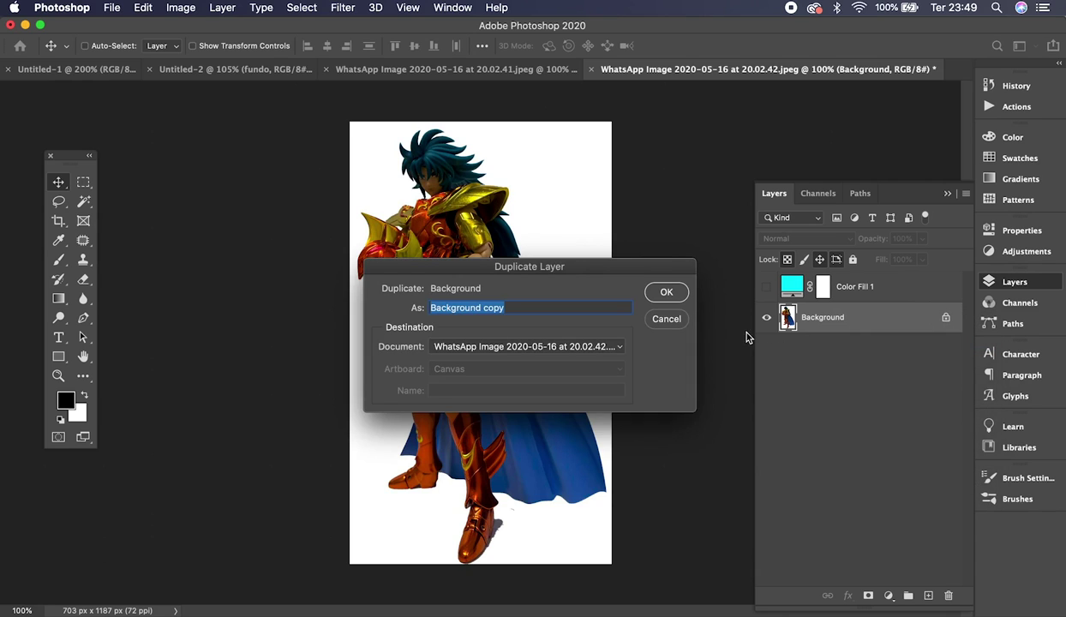
left_click(666, 291)
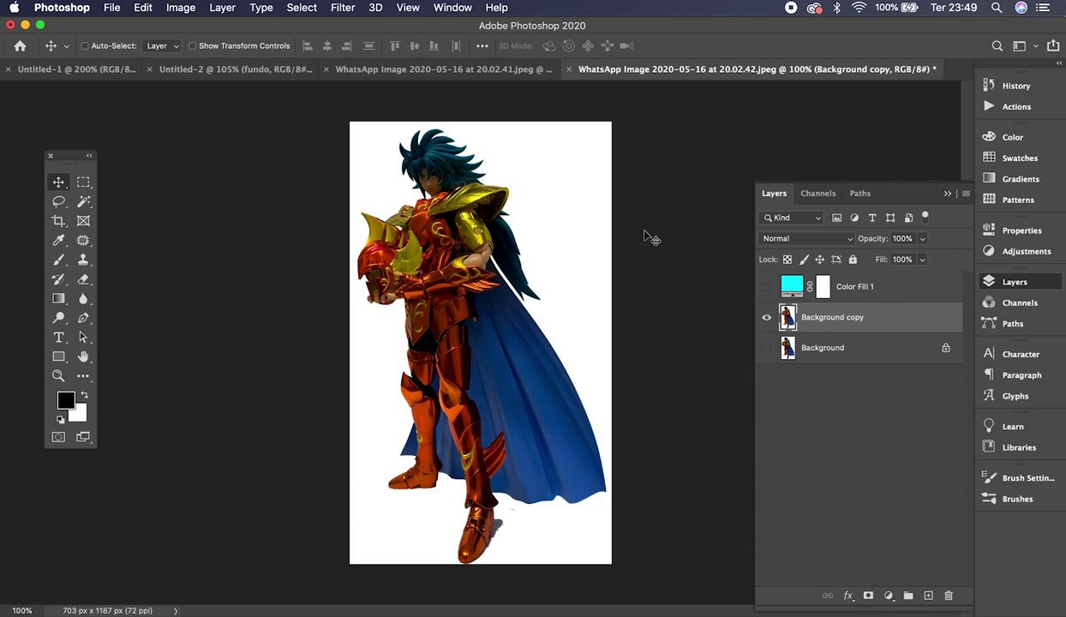
Step: Add a layer mask to Background copy, move Color Fill 1 beneath it and turn on the fill's visibility
left_click(868, 595)
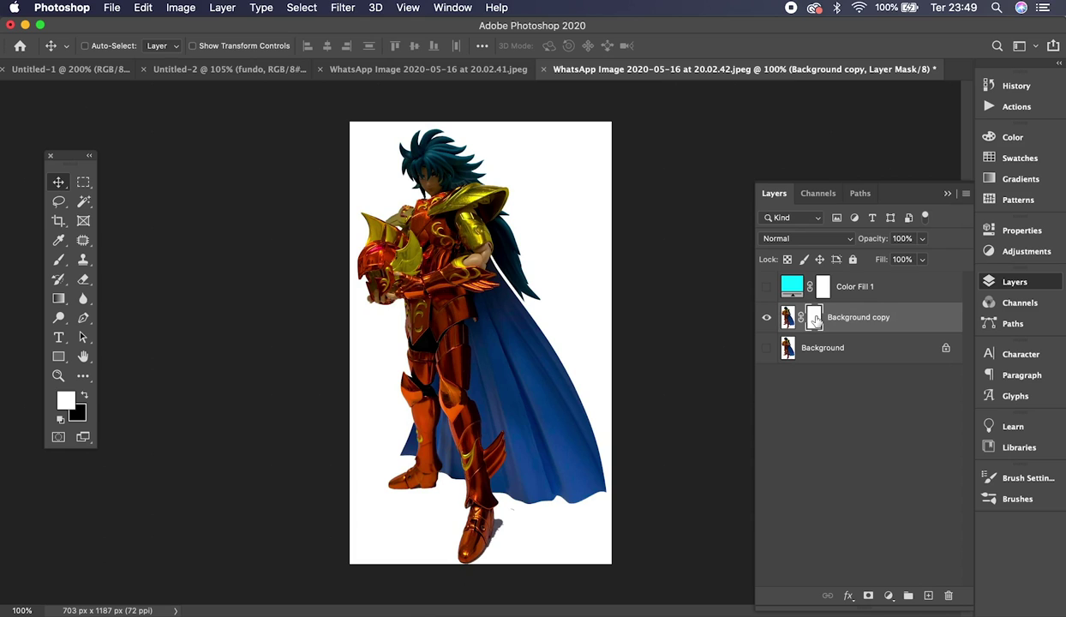
left_click_drag(835, 289, 836, 333)
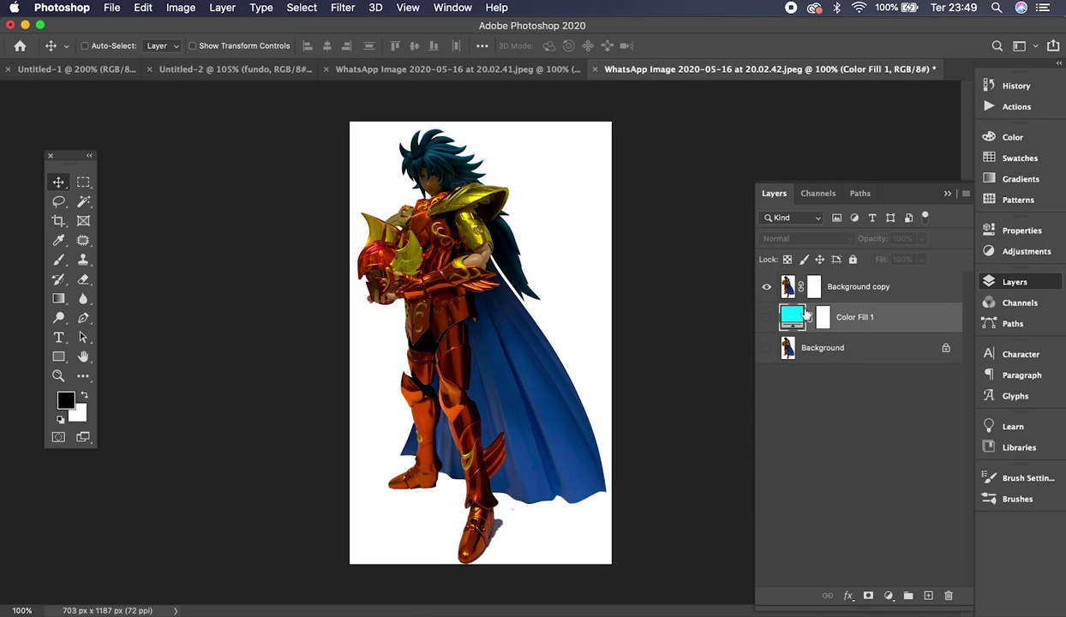
left_click(770, 318)
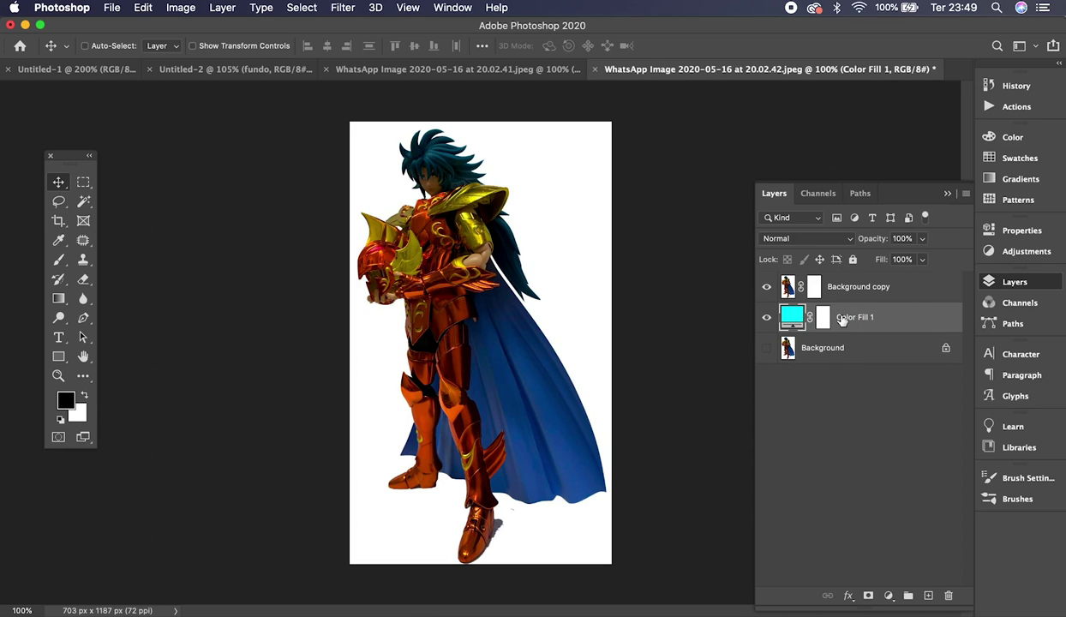
Step: Move Color Fill 1 above Background copy and brush a black diagonal stroke across the character's area on the fill's mask
left_click(788, 286)
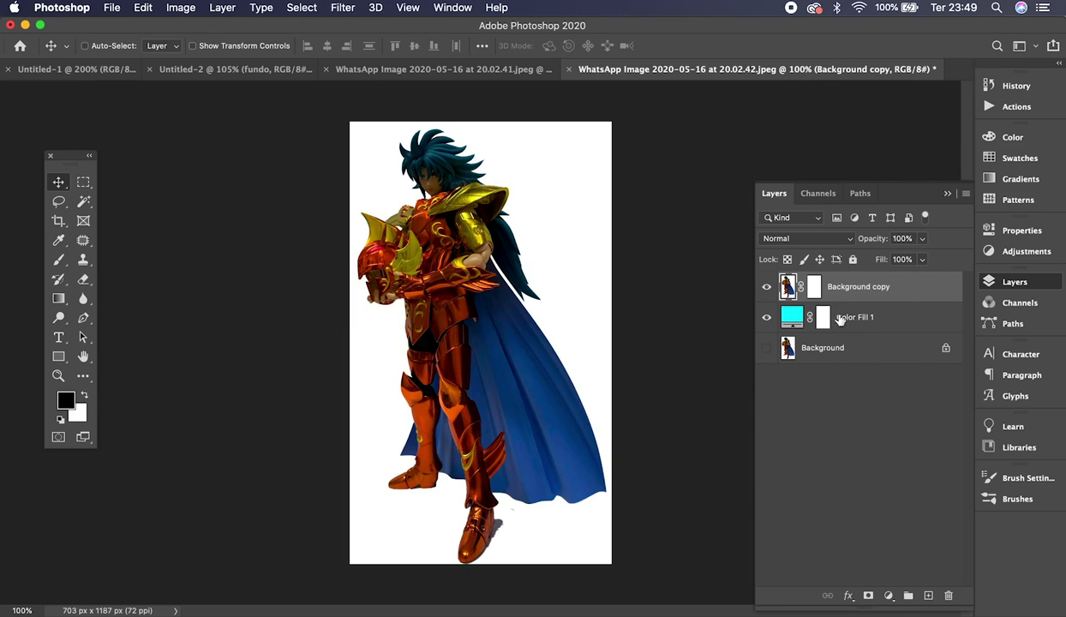
left_click_drag(834, 311, 853, 284)
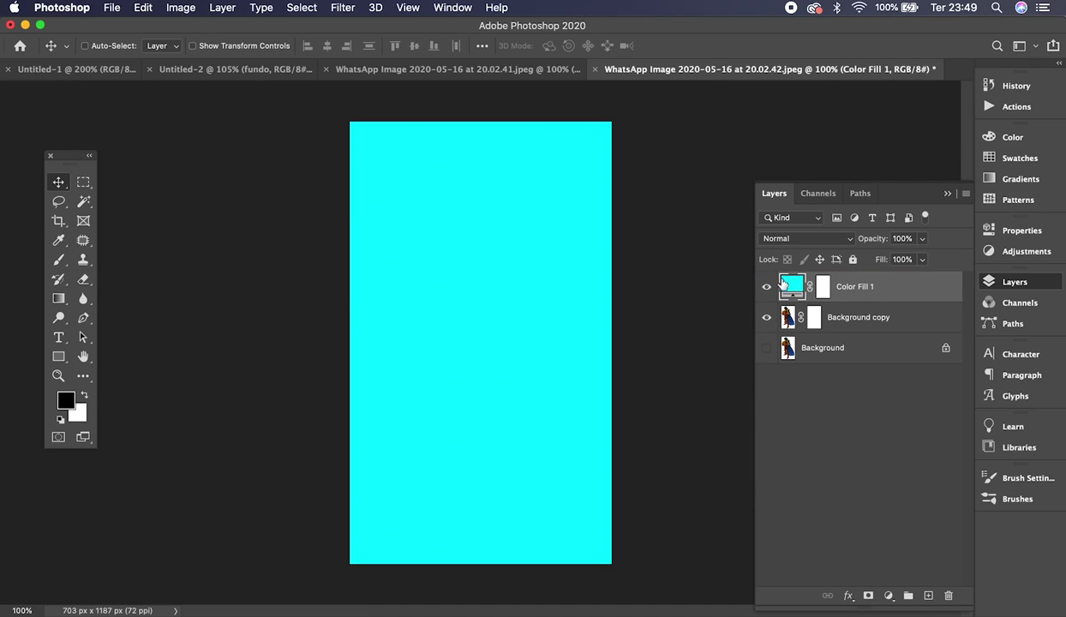
left_click(820, 288)
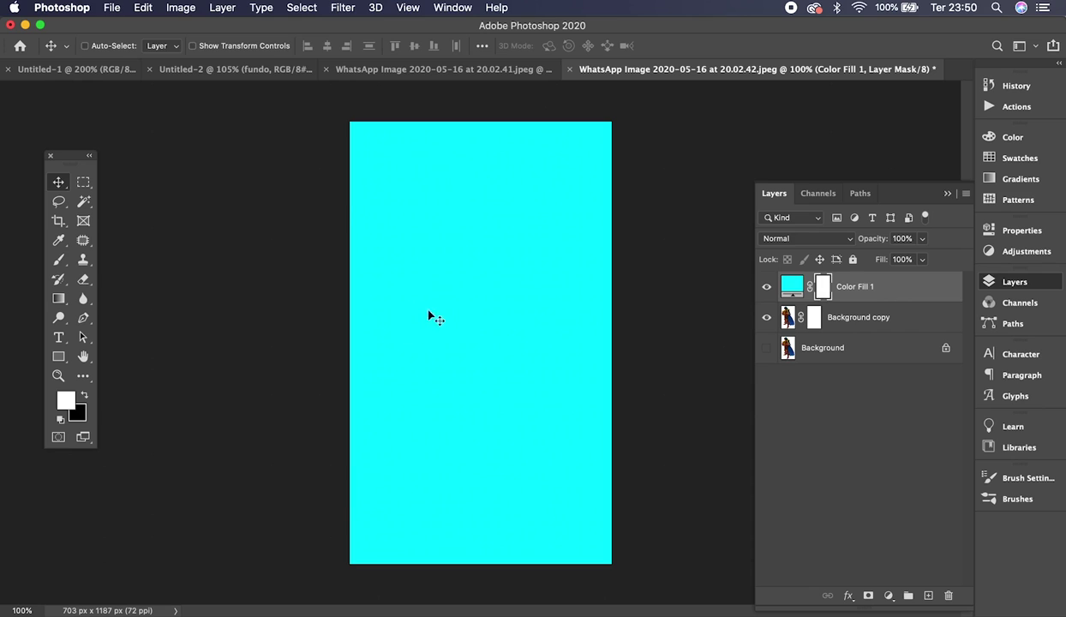
key("b")
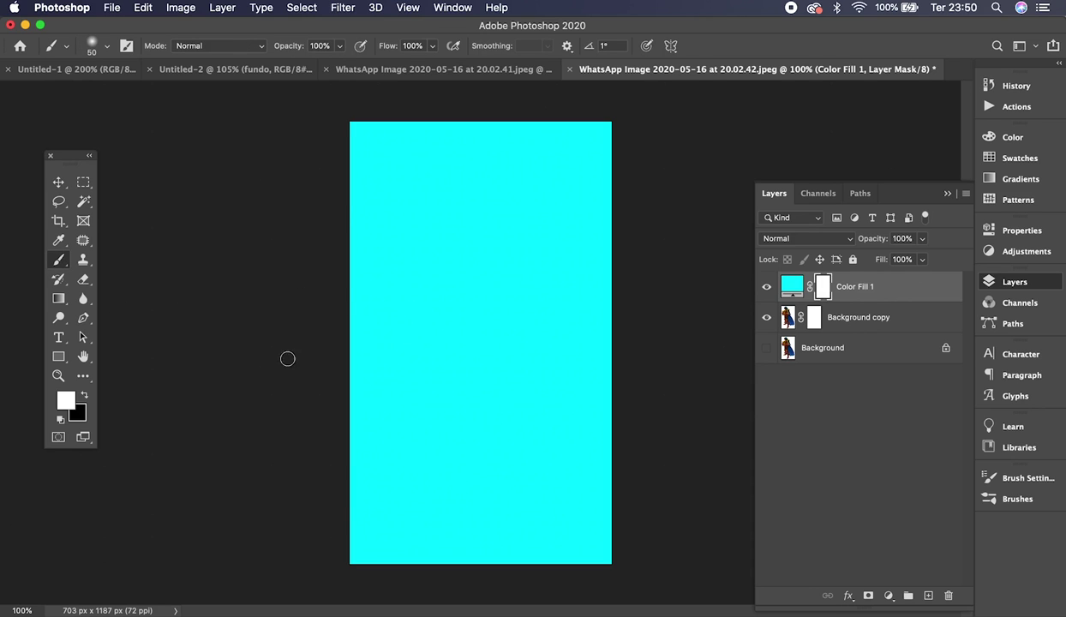
left_click(87, 398)
left_click(87, 397)
left_click(87, 398)
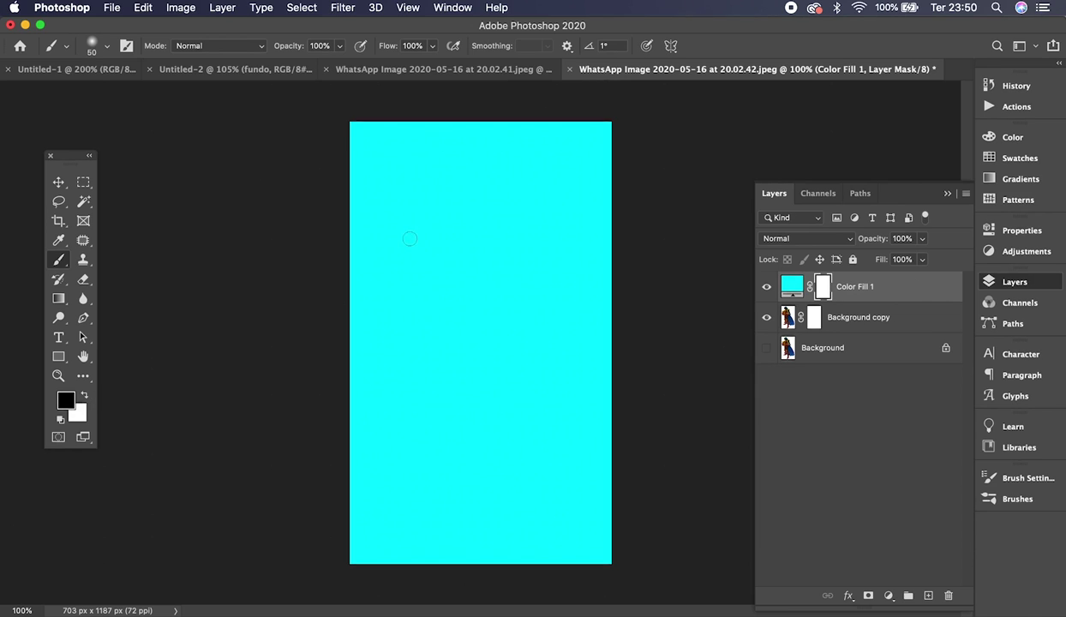
mouse_move(410, 229)
left_mouse_down()
mouse_move(461, 301)
mouse_move(563, 403)
left_mouse_up()
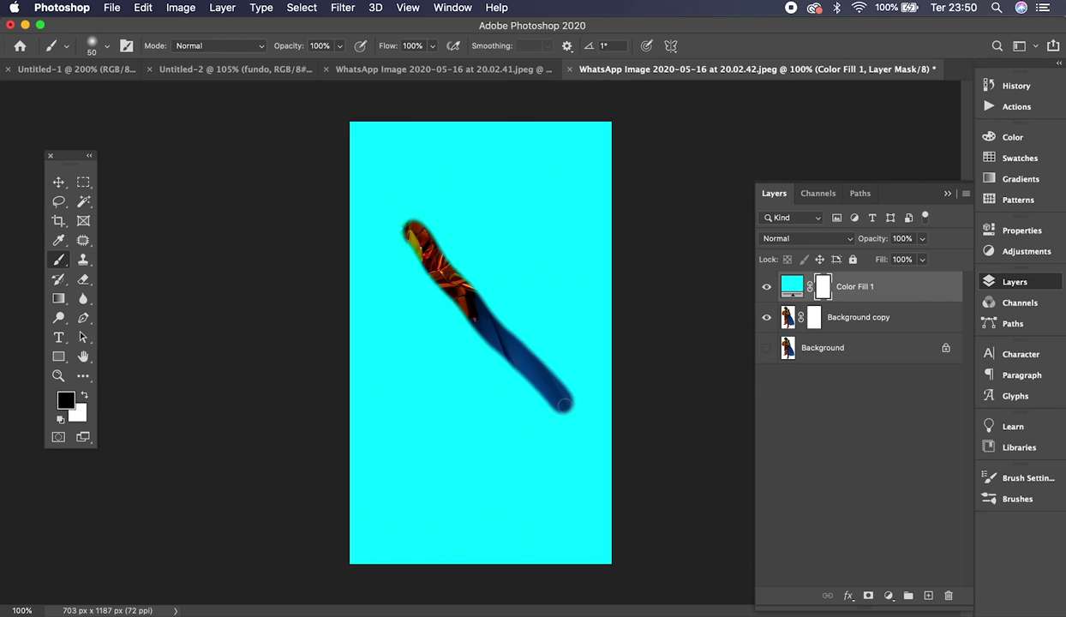
Step: Brush over the character's upper body on the Color Fill 1 mask, alternating white and black to hide and reveal areas
key("x")
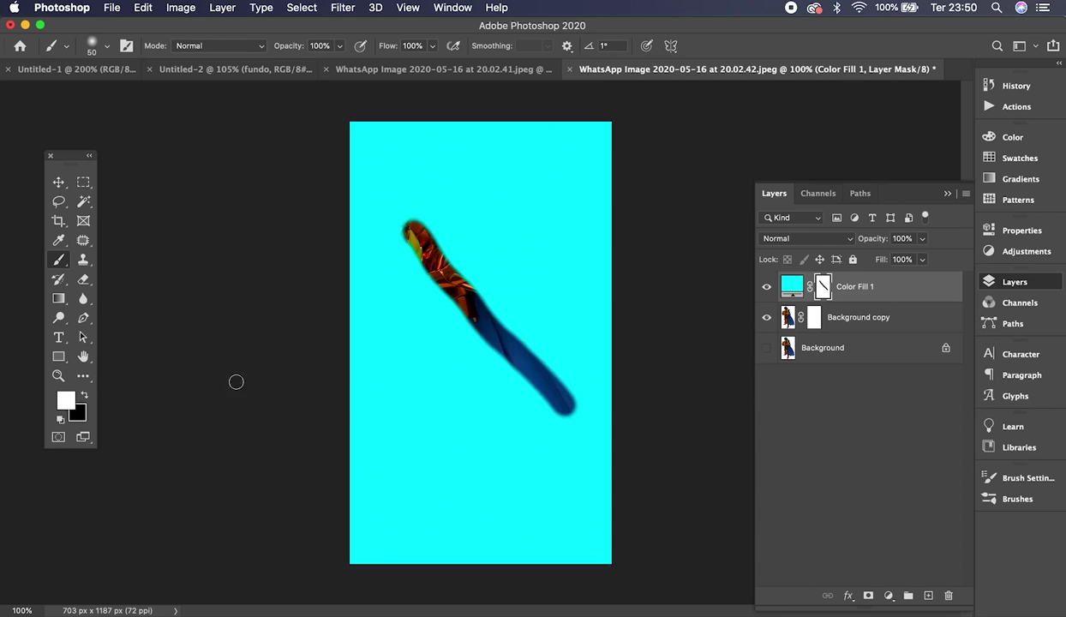
mouse_move(479, 337)
left_mouse_down()
mouse_move(489, 306)
mouse_move(494, 337)
mouse_move(514, 358)
mouse_move(667, 460)
mouse_move(621, 411)
mouse_move(518, 353)
mouse_move(494, 353)
mouse_move(460, 320)
mouse_move(406, 209)
mouse_move(407, 176)
mouse_move(450, 298)
mouse_move(515, 273)
mouse_move(528, 313)
left_mouse_up()
key("x")
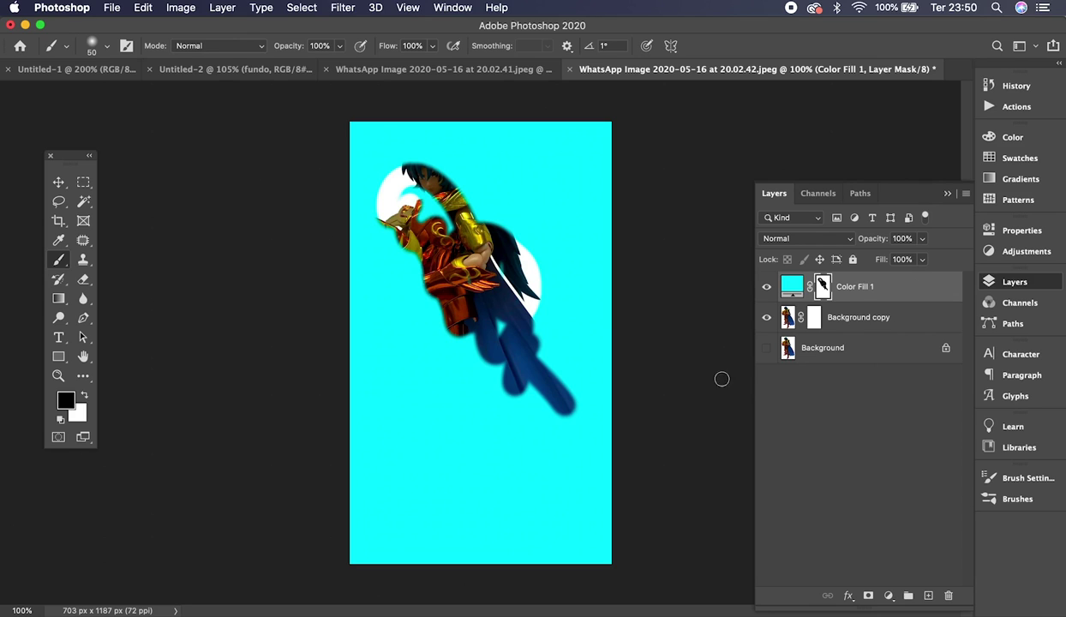
Step: Delete the Color Fill 1 layer's mask and move the fill back beneath Background copy
right_click(824, 289)
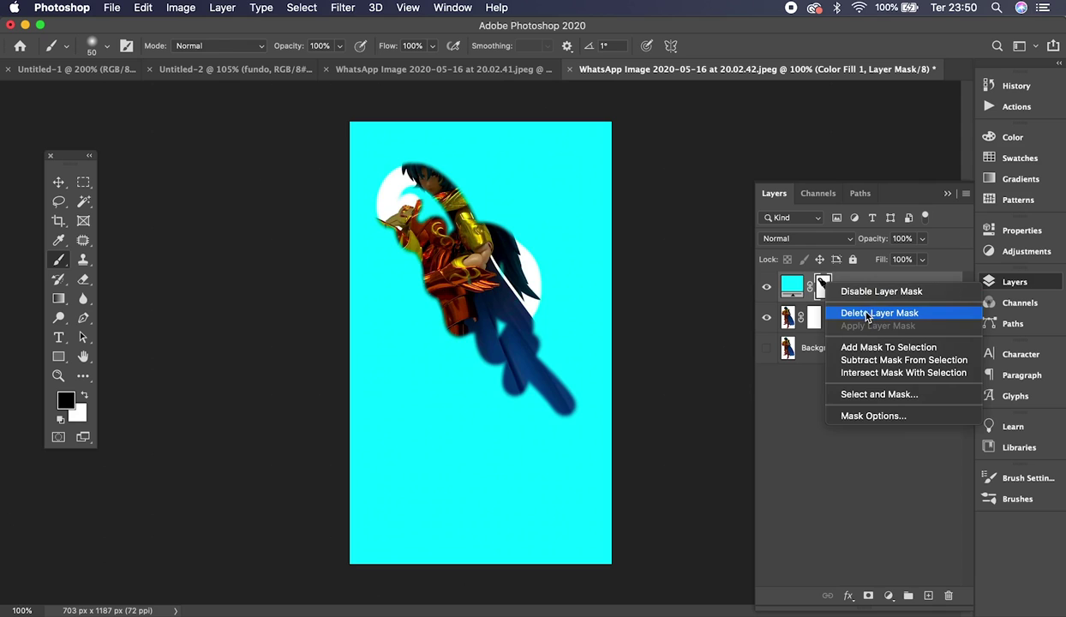
left_click(857, 311)
left_click_drag(849, 293, 817, 323)
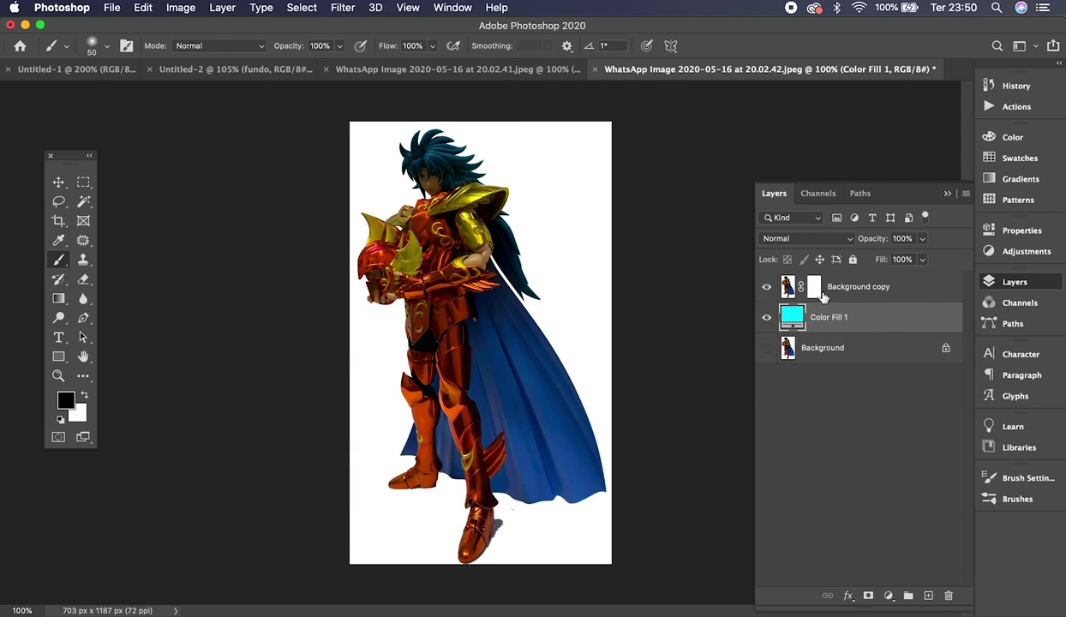
Step: Delete the blank mask from Background copy and add a new white layer mask to it
left_click(811, 292)
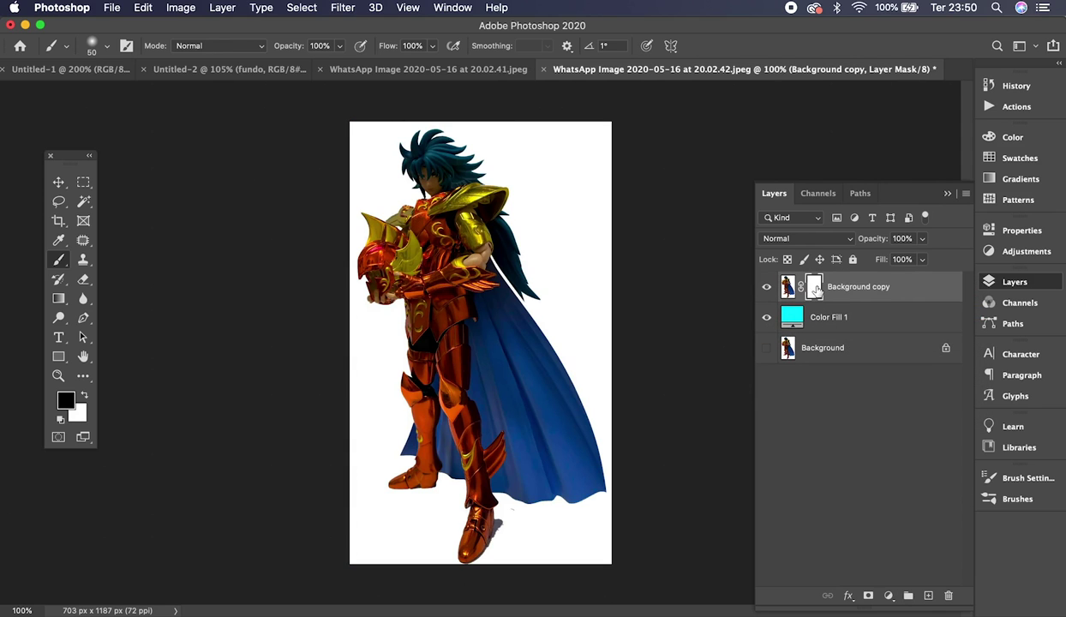
right_click(815, 291)
left_click(807, 307)
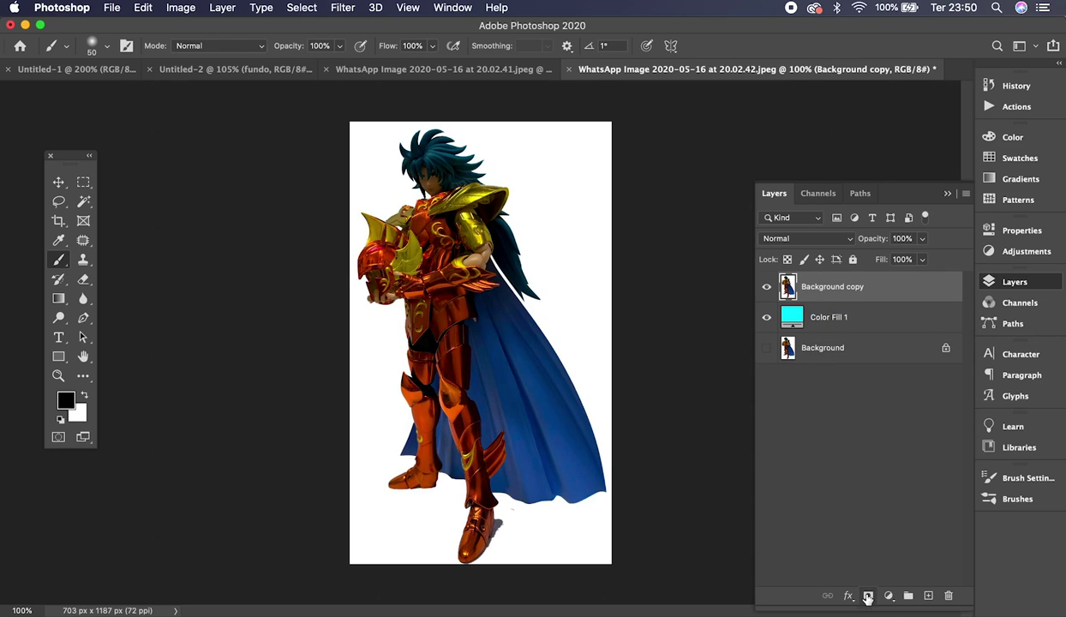
left_click(868, 594)
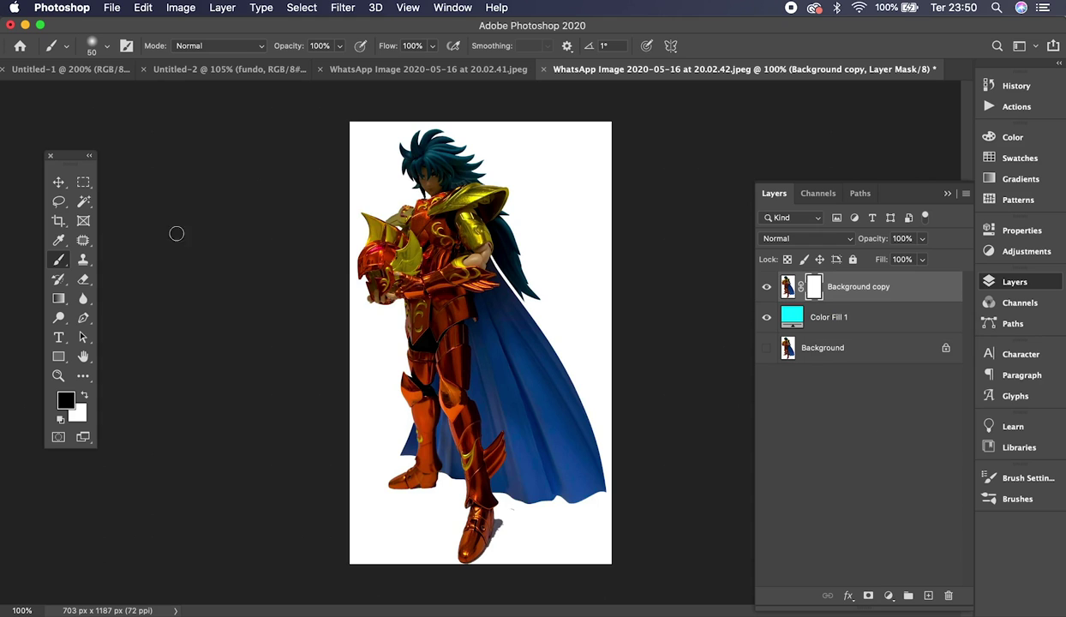
Step: Select the white area around the character with the Magic Wand, fill it black on the Background copy mask and deselect
key("w")
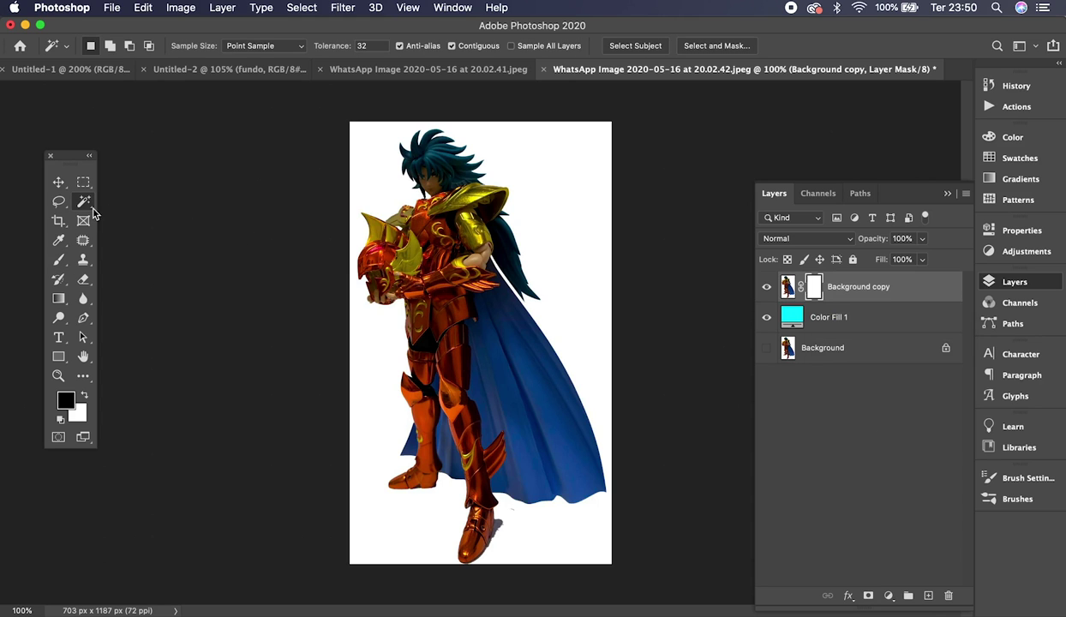
left_click(545, 204)
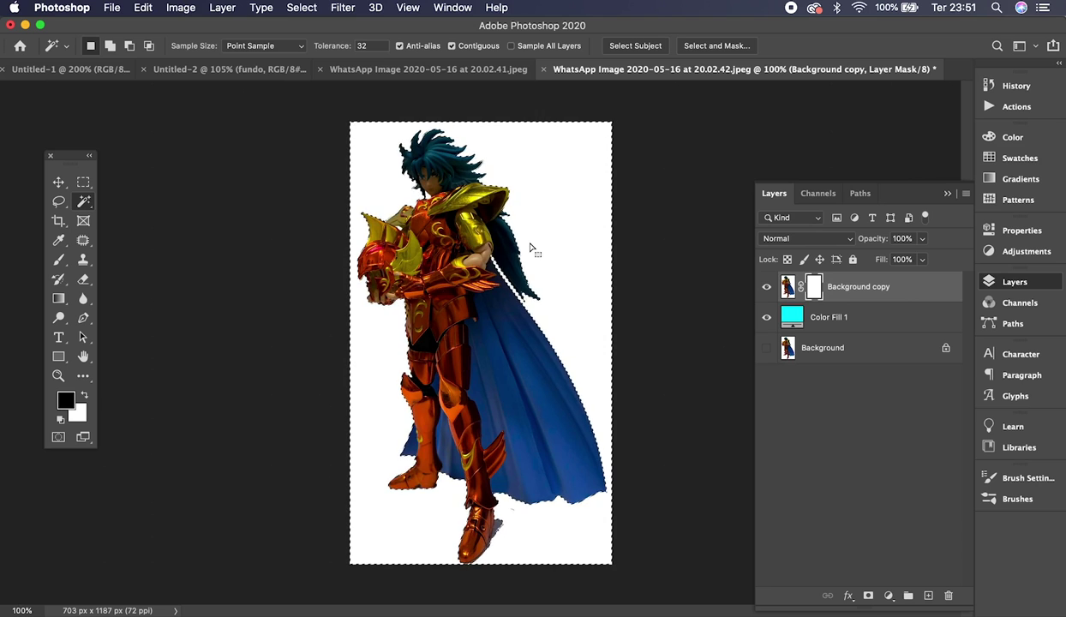
key("shift")
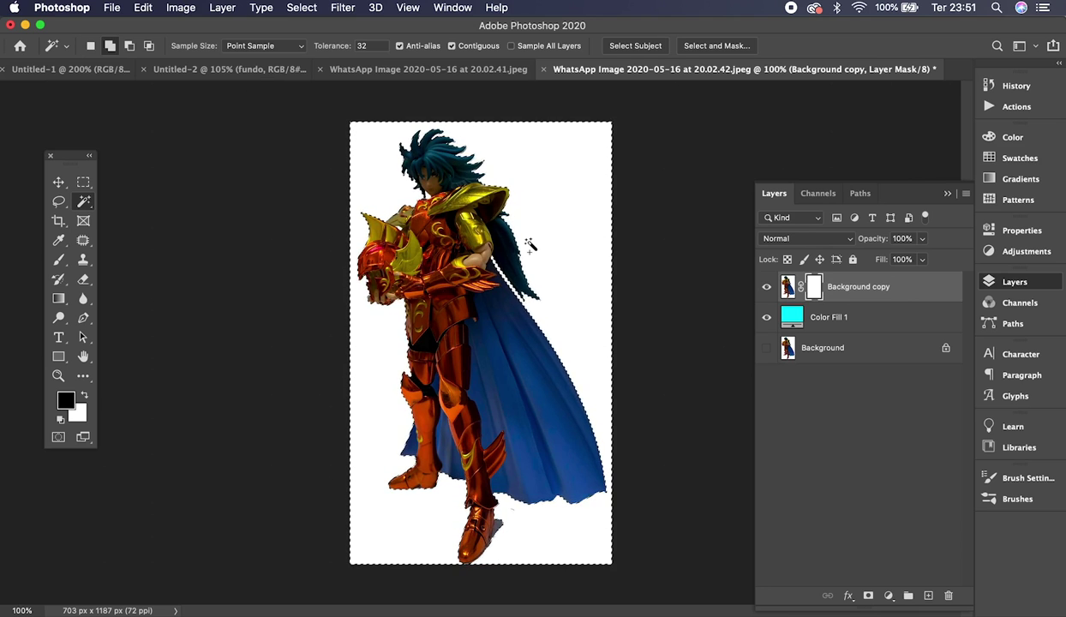
key("shift+BackSpace")
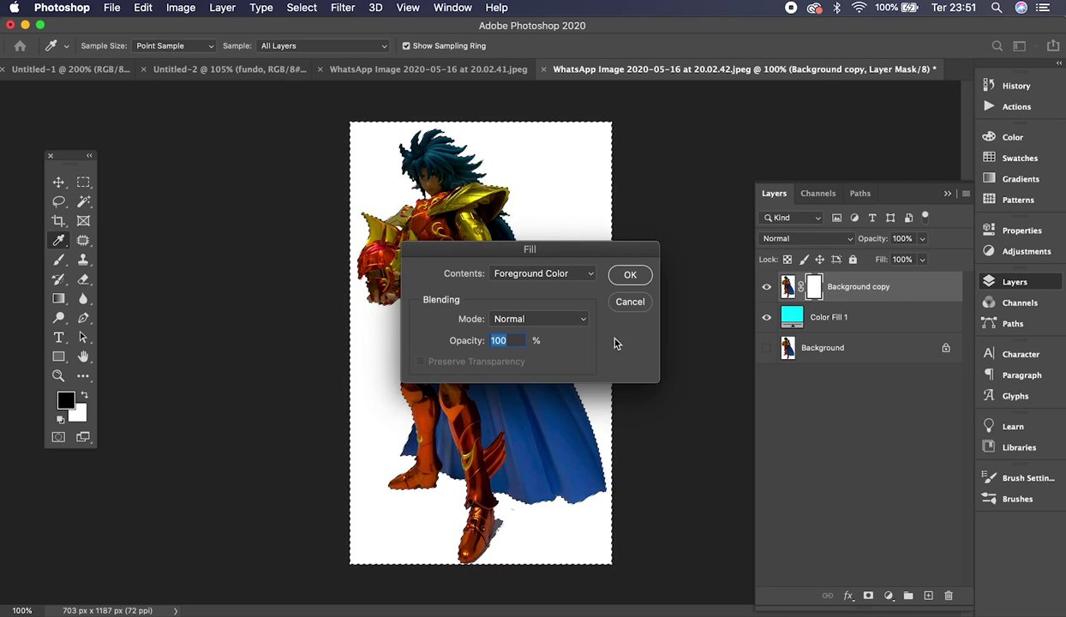
left_click(630, 275)
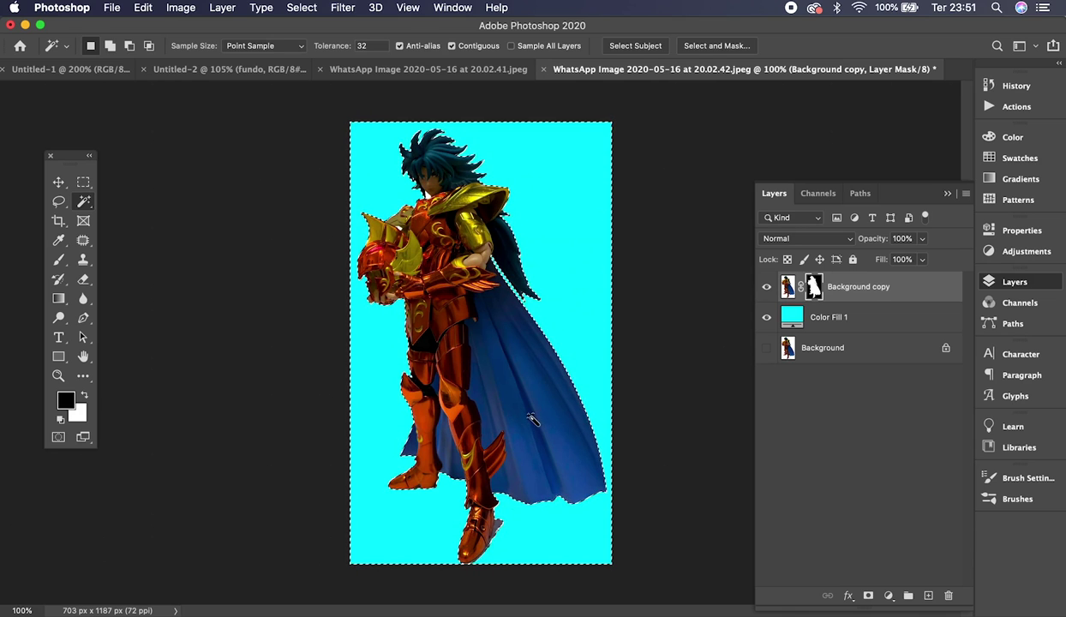
key("super+d")
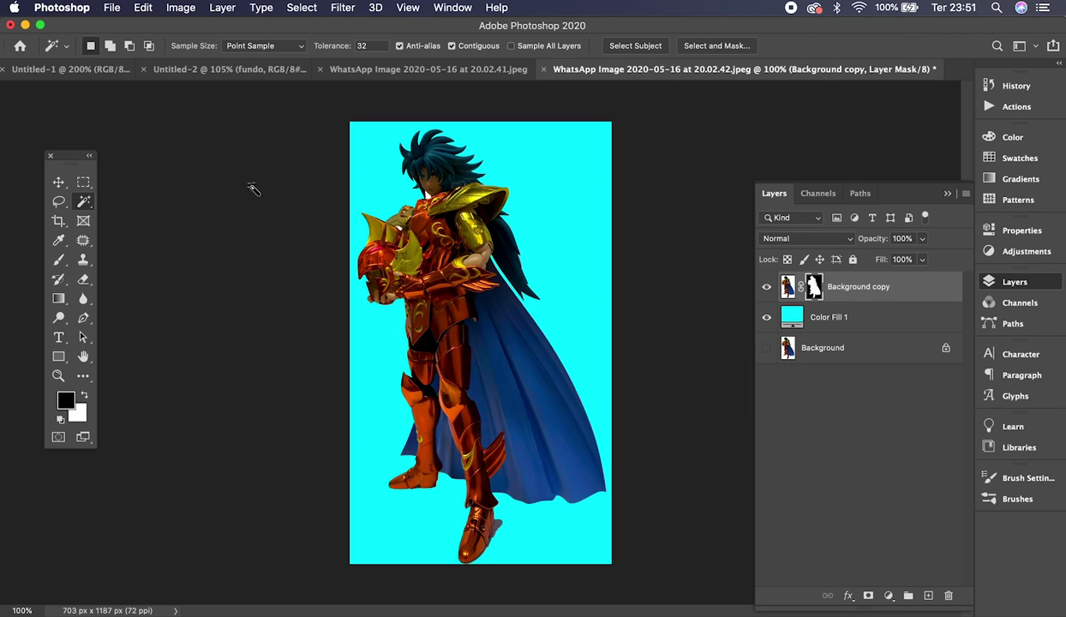
Step: Try moving the masked character slightly over the cyan fill, and undo the move
left_click(58, 183)
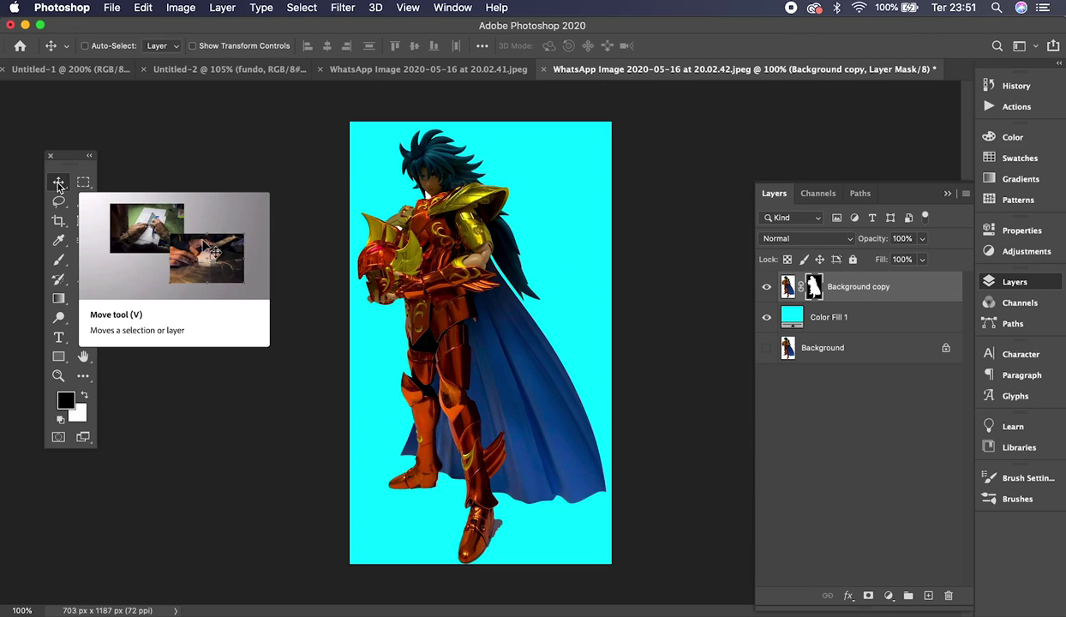
mouse_move(455, 240)
left_mouse_down()
mouse_move(486, 236)
mouse_move(462, 238)
left_mouse_up()
key("super+z")
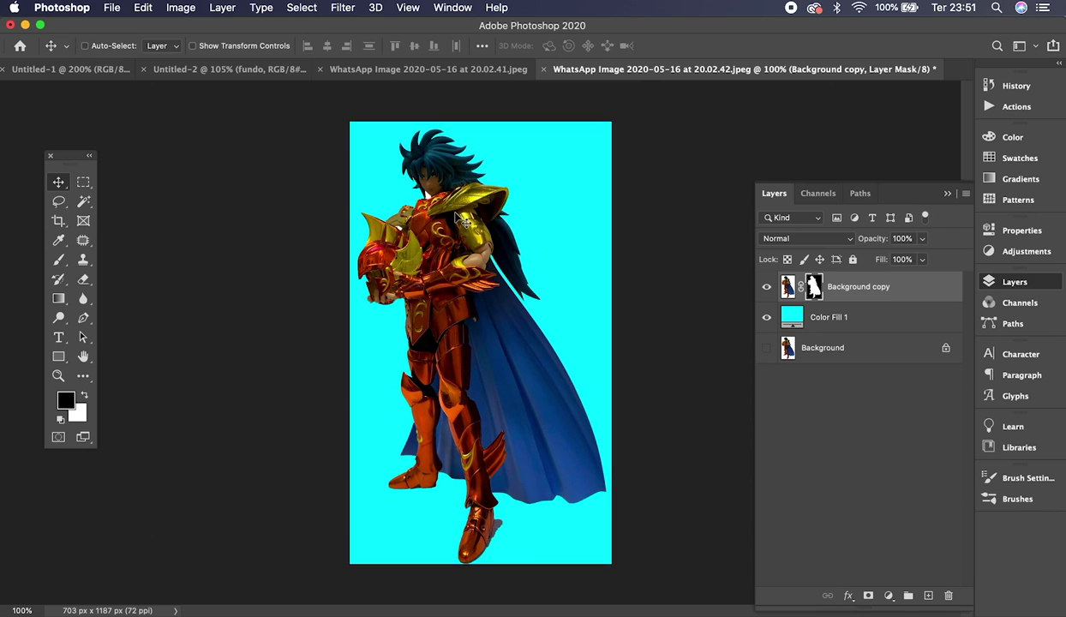
Step: Select the leftover white patches beside the neck and behind the helmet, fill them black on the Background copy mask and deselect
key("super+equal")
key("super+equal")
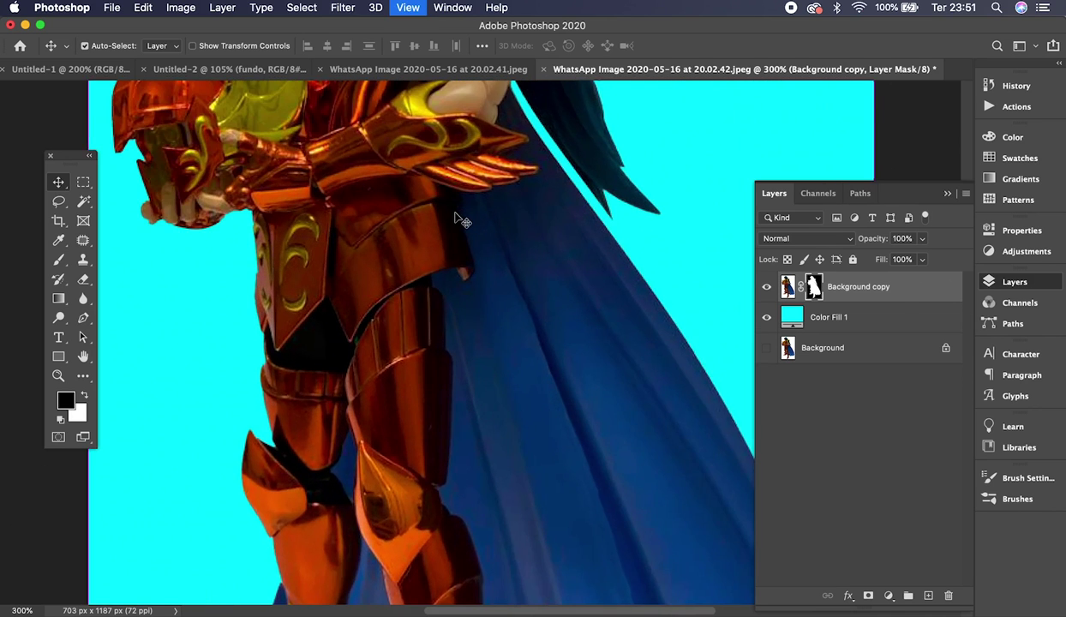
key("super+equal")
scroll(459, 357, "up", 5)
scroll(455, 234, "up", 5)
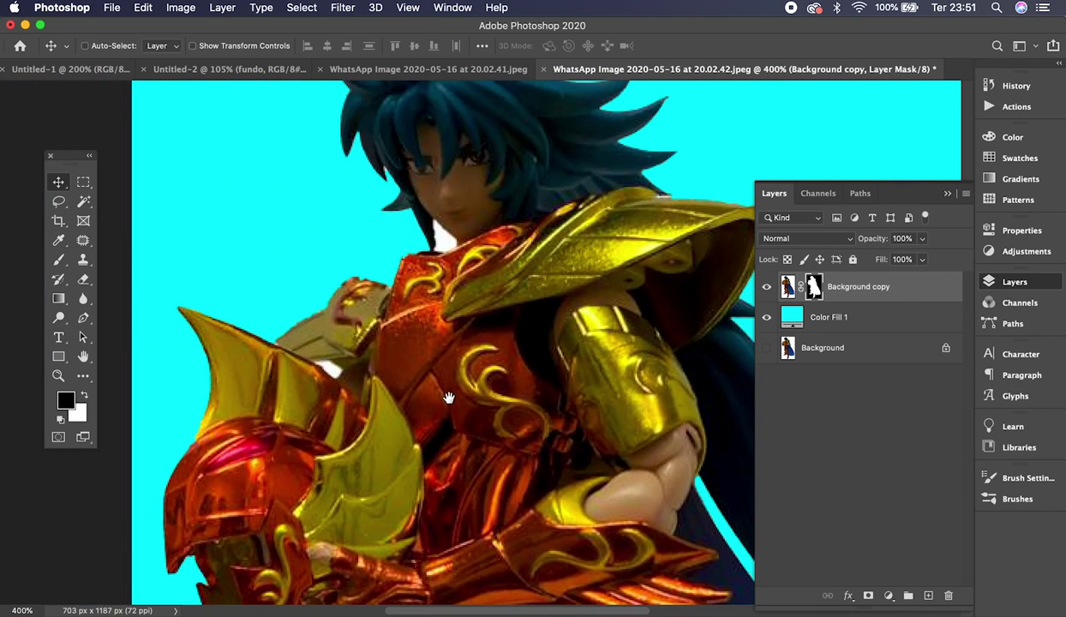
key("w")
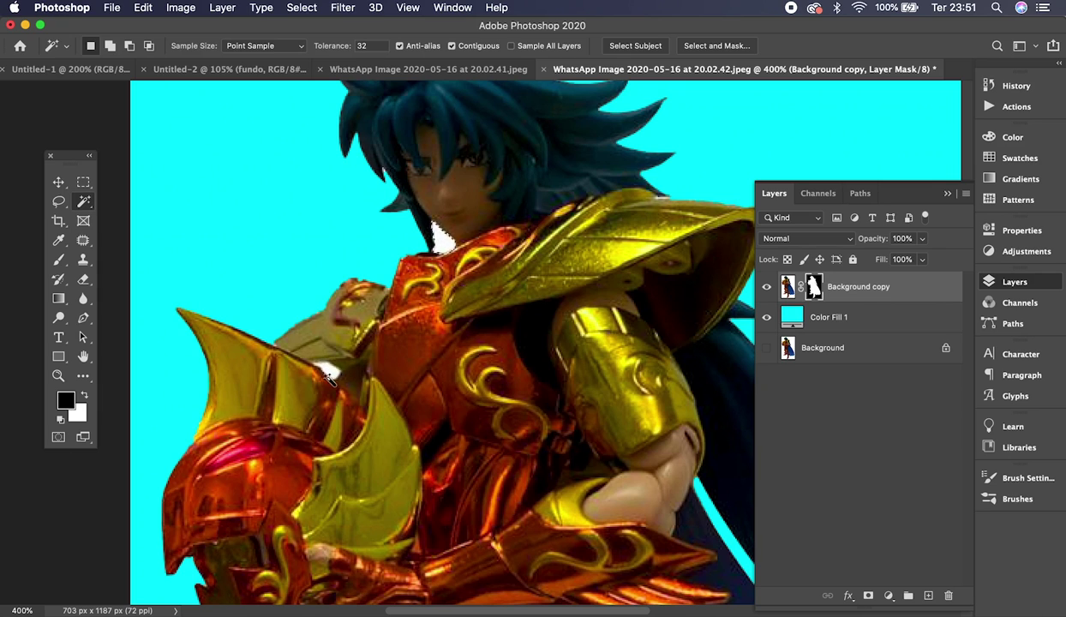
left_click(444, 242, "shift")
key("shift+BackSpace")
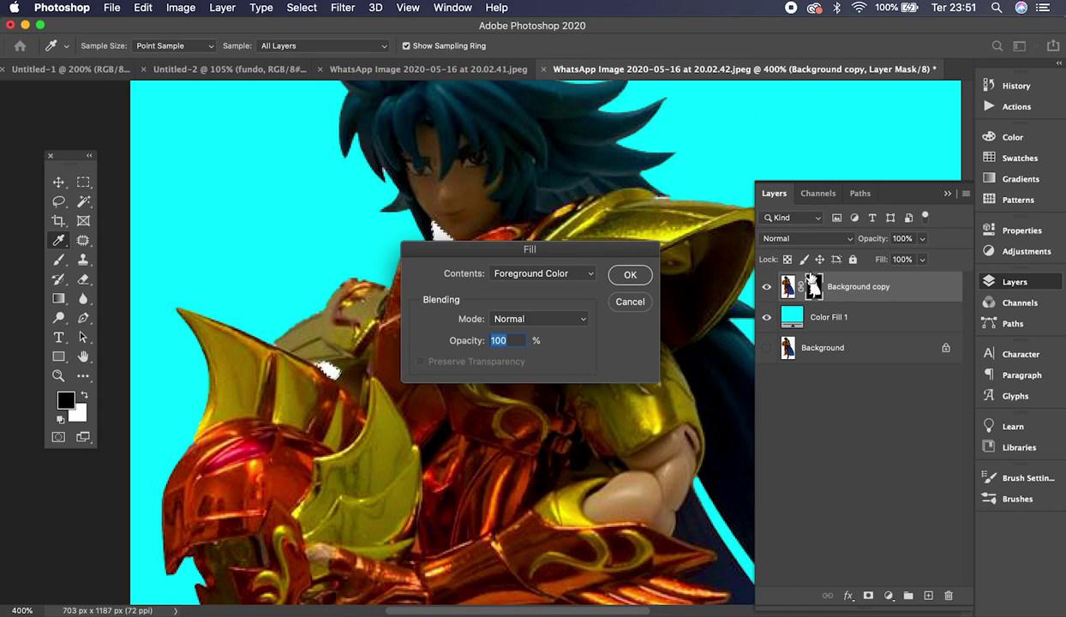
left_click(612, 275)
key("super+d")
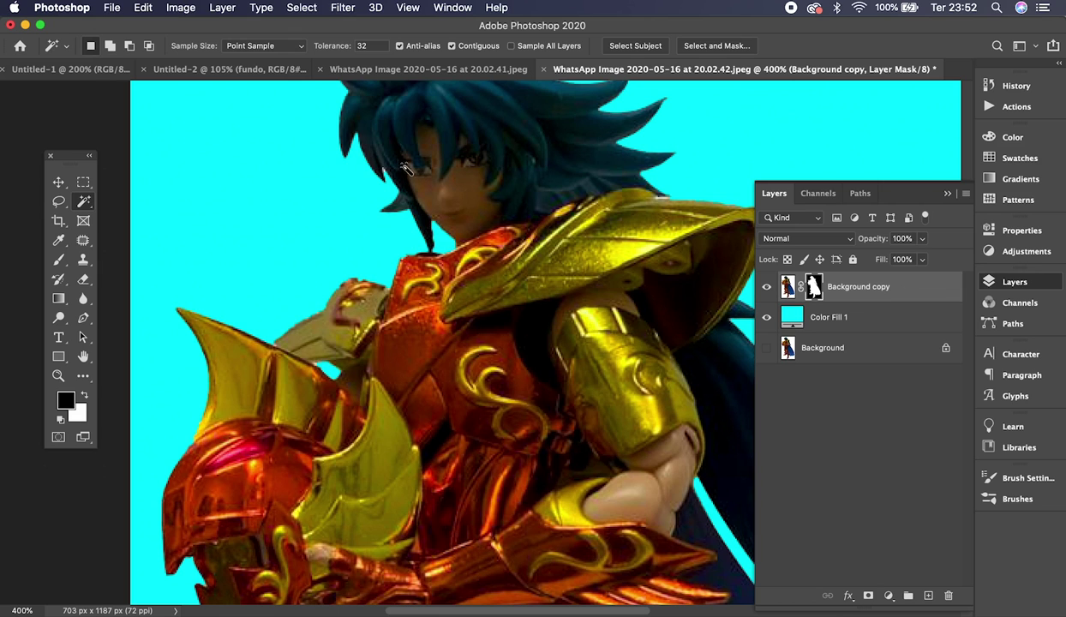
key("v")
key("super+1")
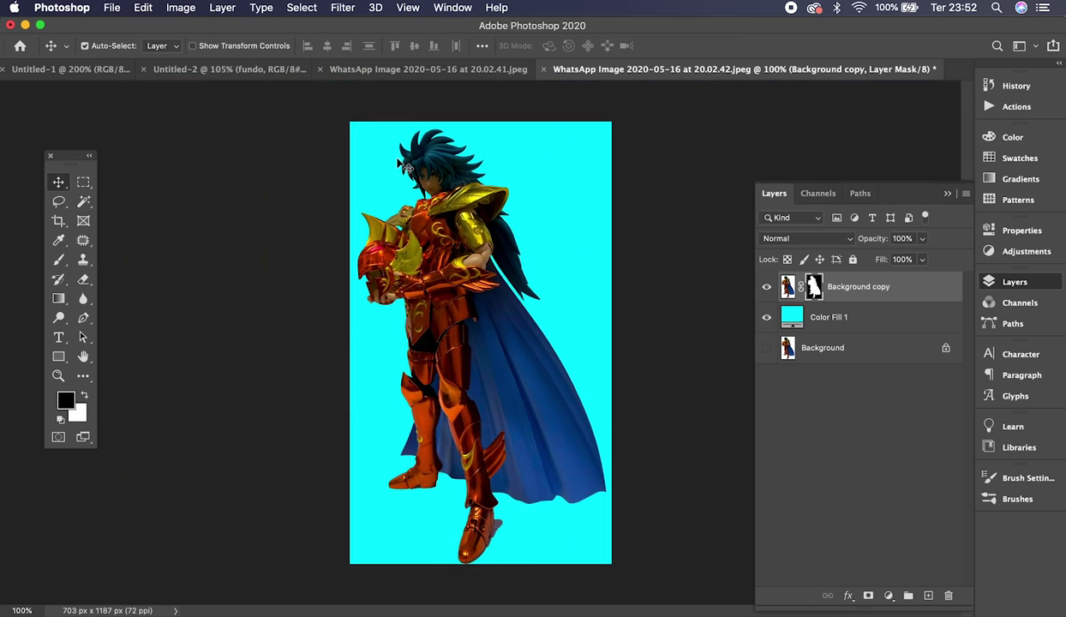
key("super+0")
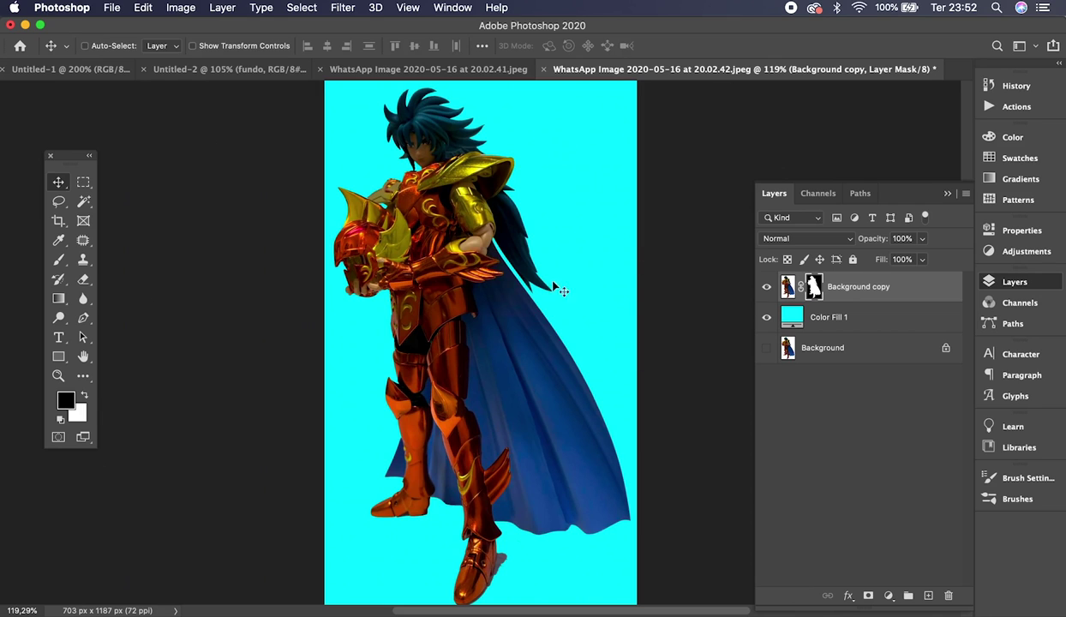
Step: Try painting the Background copy mask white beside the hair and cape to reveal the original backdrop, and undo the strokes
key("b")
key("x")
mouse_move(521, 194)
left_mouse_down()
mouse_move(529, 257)
mouse_move(516, 221)
mouse_move(540, 287)
mouse_move(489, 228)
left_mouse_up()
mouse_move(497, 152)
left_mouse_down()
mouse_move(464, 118)
mouse_move(504, 152)
left_mouse_up()
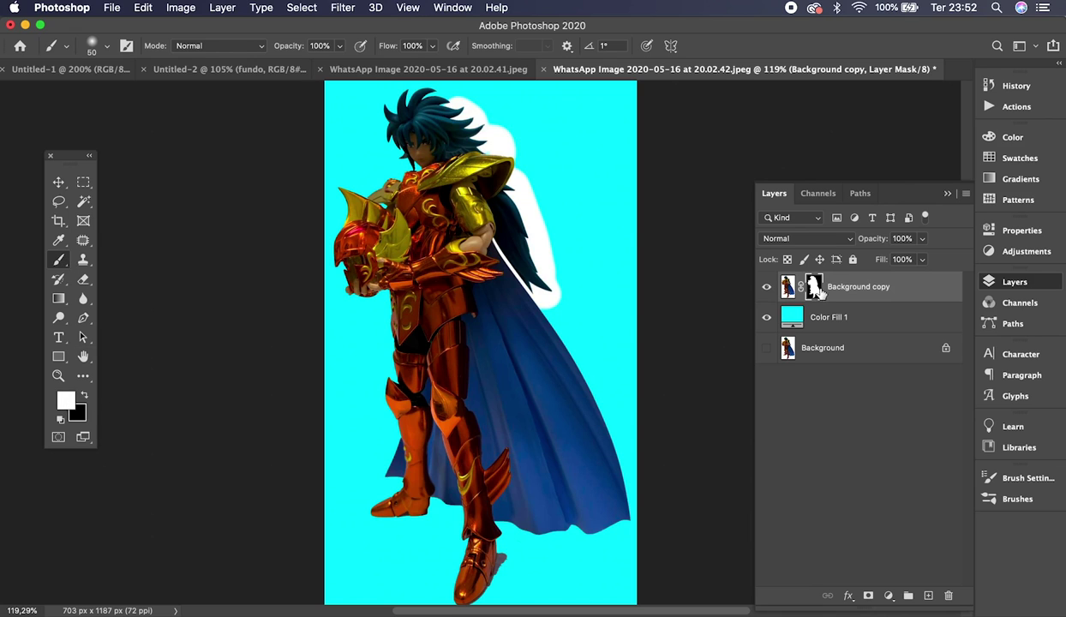
key("super+z")
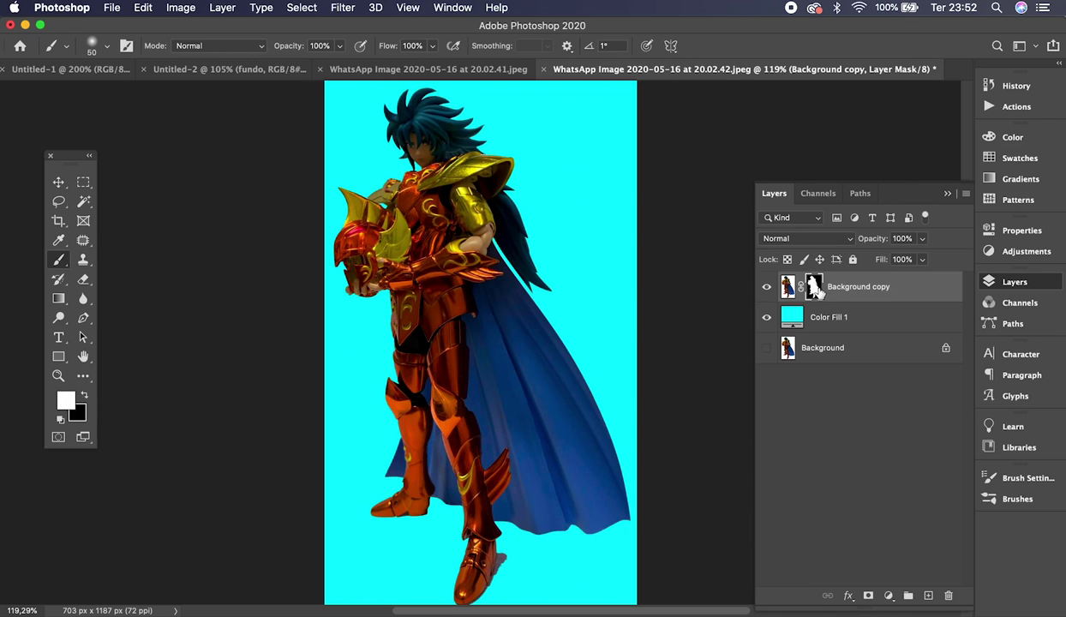
key("v")
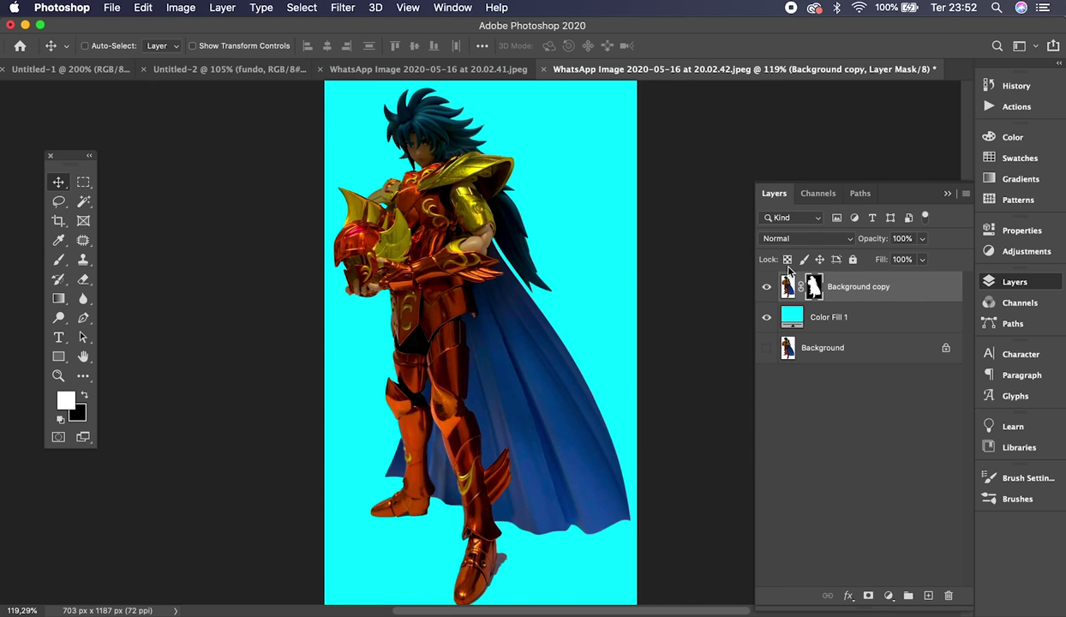
Step: Duplicate the masked Background copy layer as Background copy 2 and hide the original Background copy
right_click(868, 297)
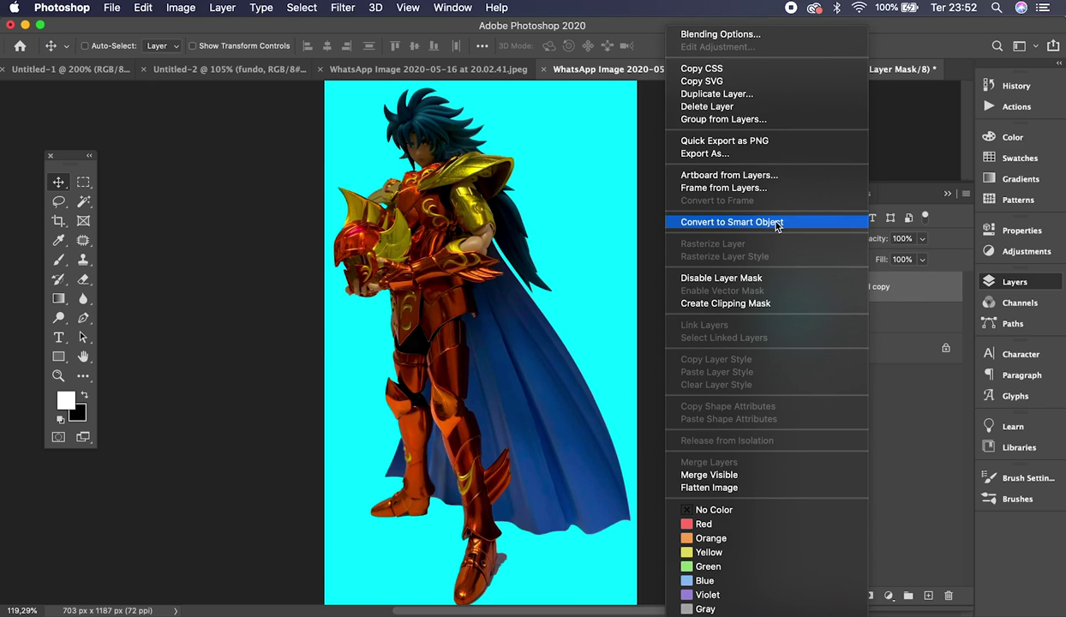
left_click(896, 324)
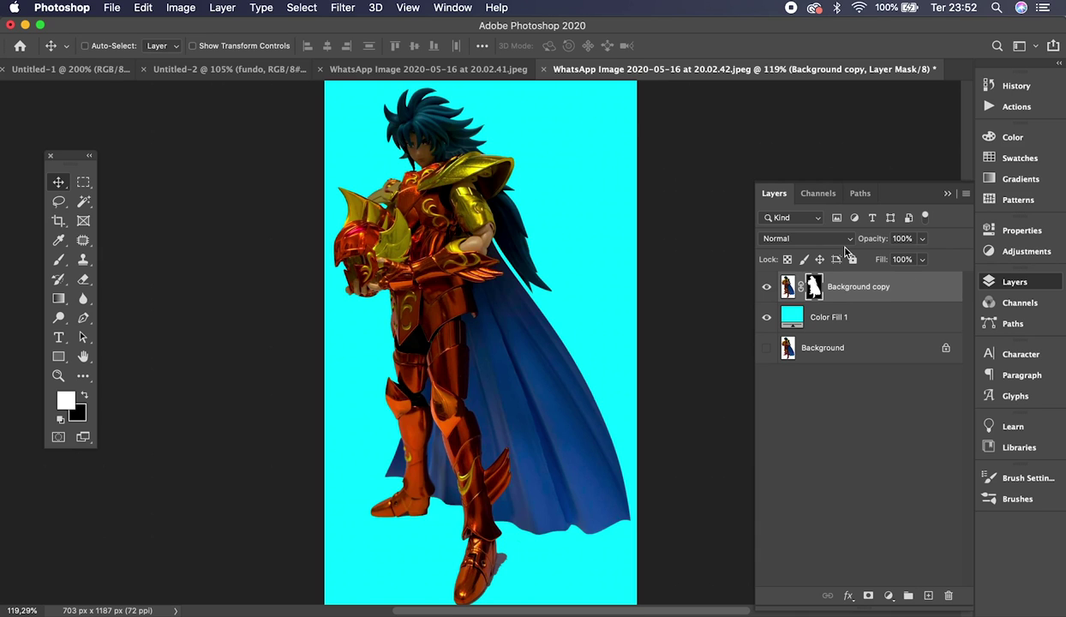
right_click(876, 283)
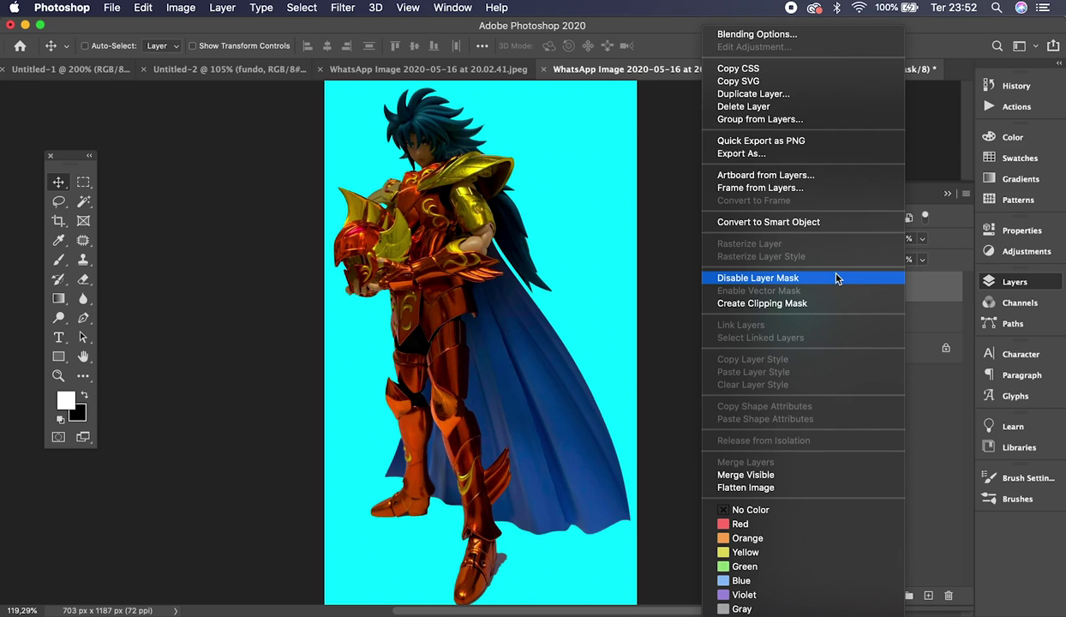
left_click(754, 93)
left_click(661, 294)
left_click(766, 317)
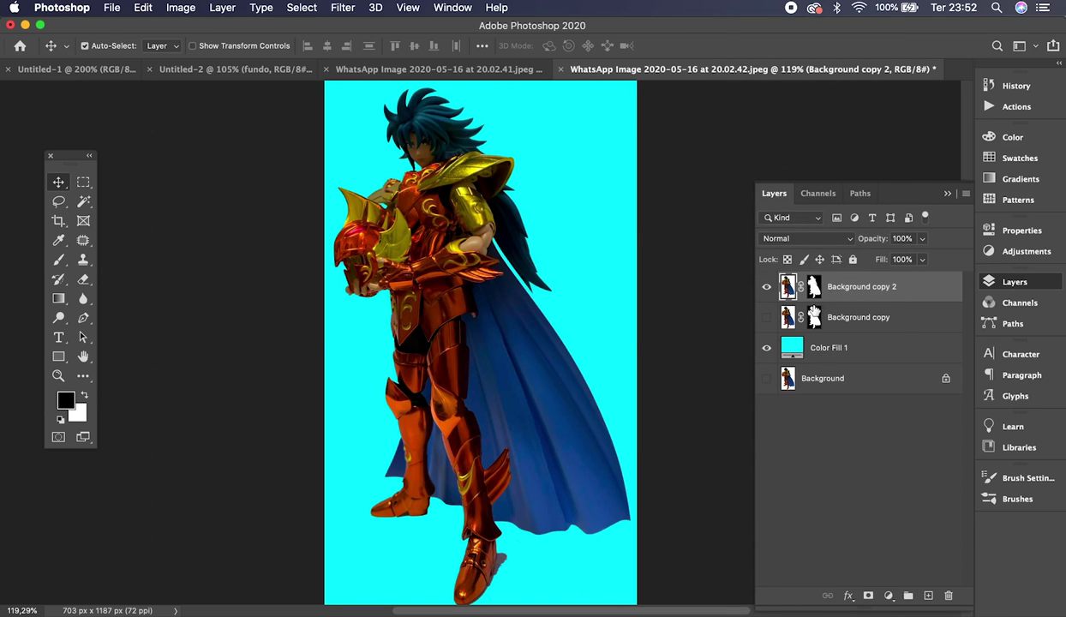
Step: Scale the Background copy 2 character down to a tiny figure, commit it, and enlarge it back to nearly the canvas height
key("super+t")
left_click_drag(635, 83, 506, 341)
key("Return")
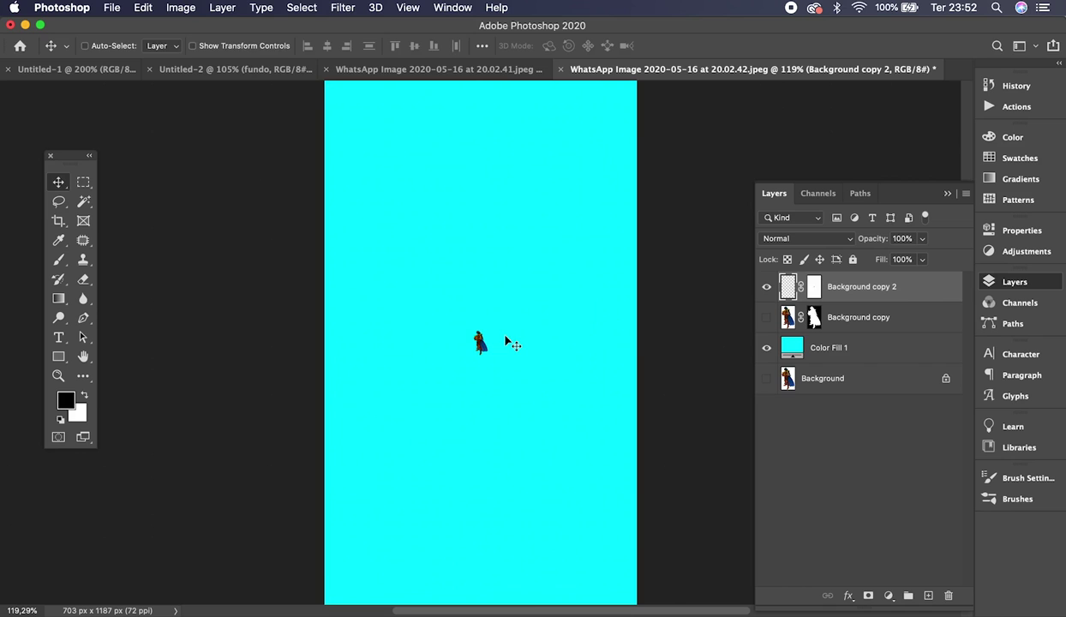
key("super+t")
left_click_drag(493, 361, 615, 600)
key("Return")
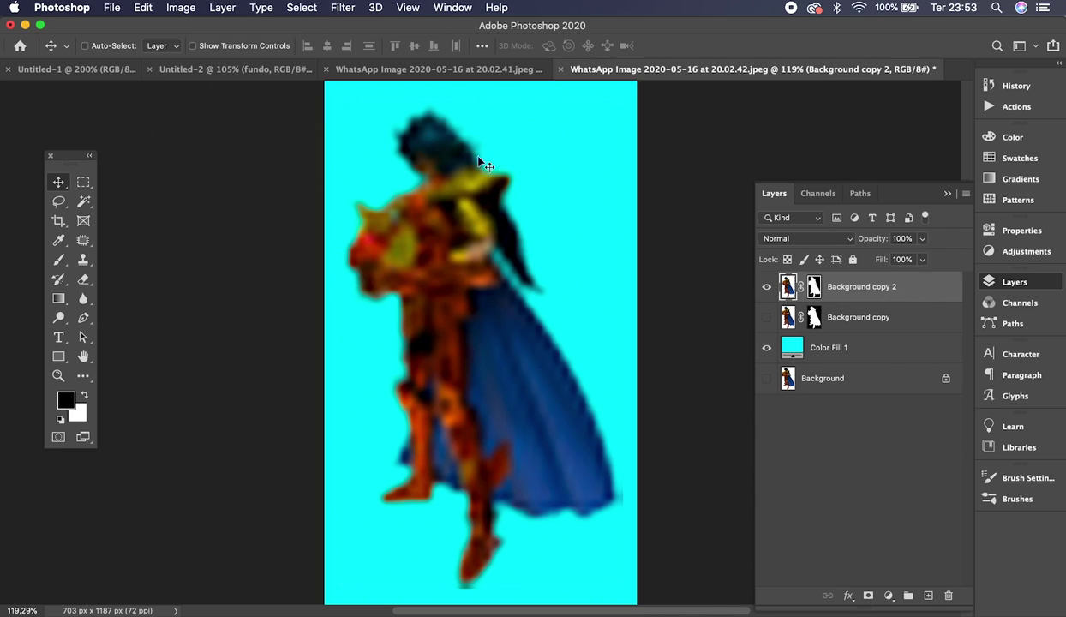
Step: Hide Background copy 2, show Background copy and convert it to a Smart Object
left_click(763, 288)
left_click(759, 317)
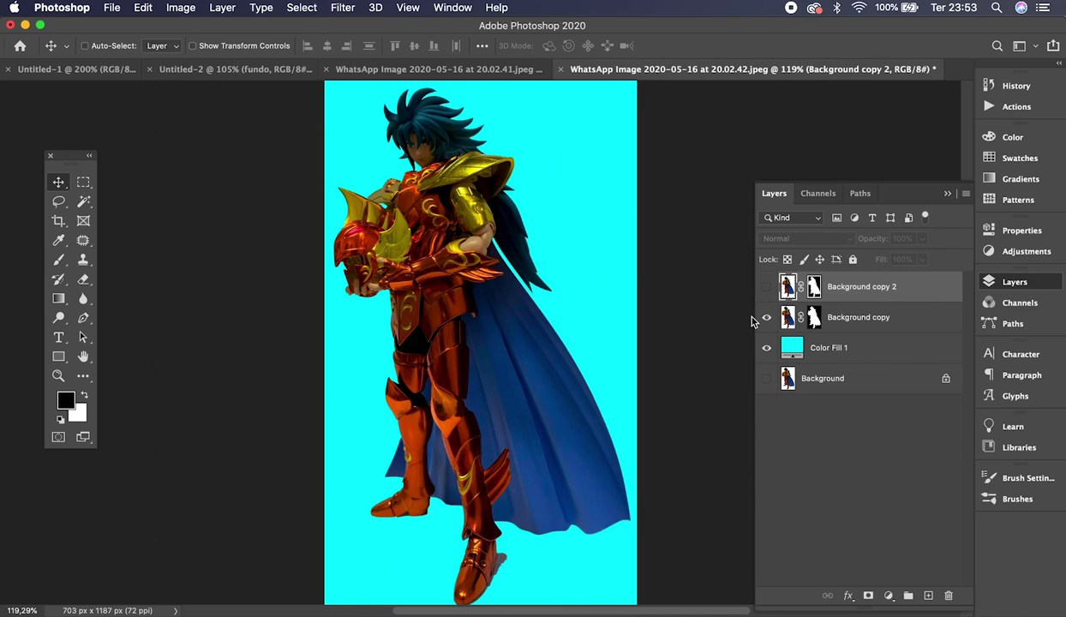
right_click(859, 321)
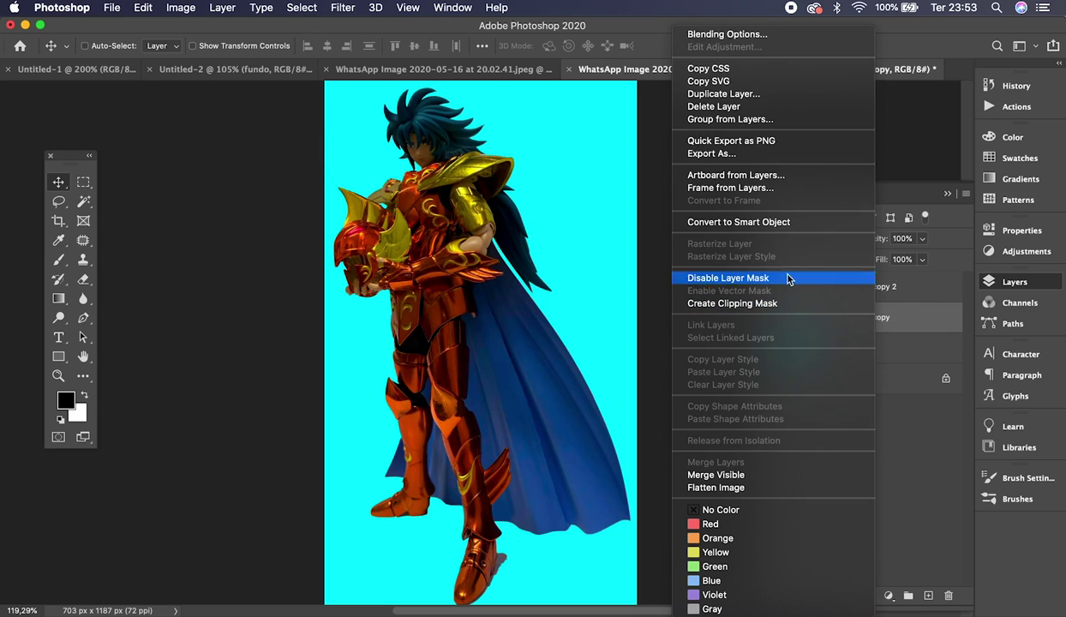
left_click(749, 222)
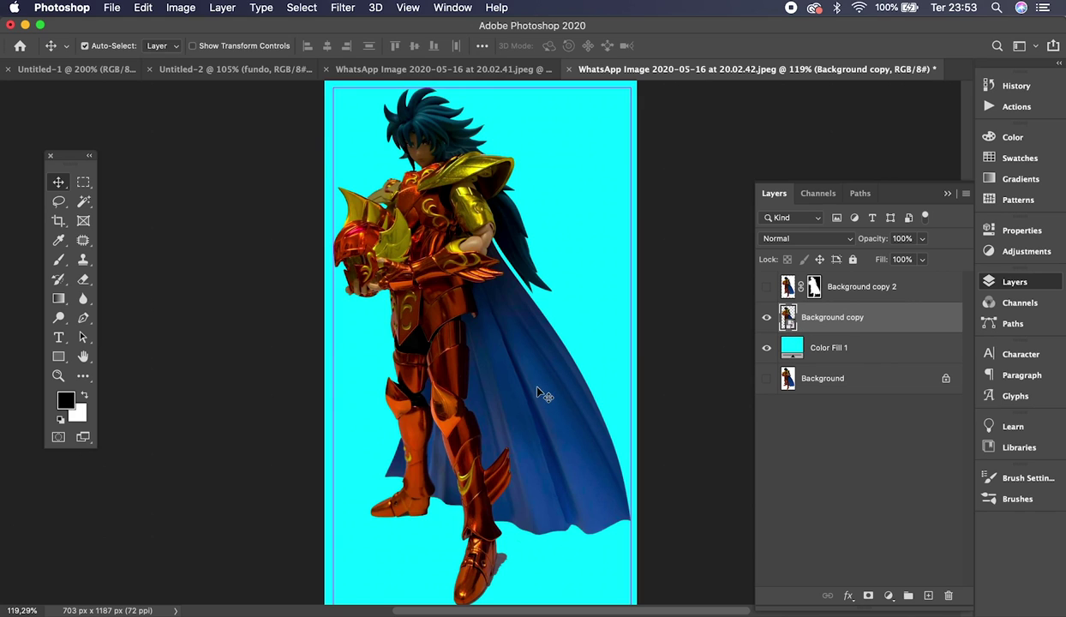
Step: Scale the Background copy Smart Object down to a tiny figure, commit it, and enlarge it back to almost full size
key("super+t")
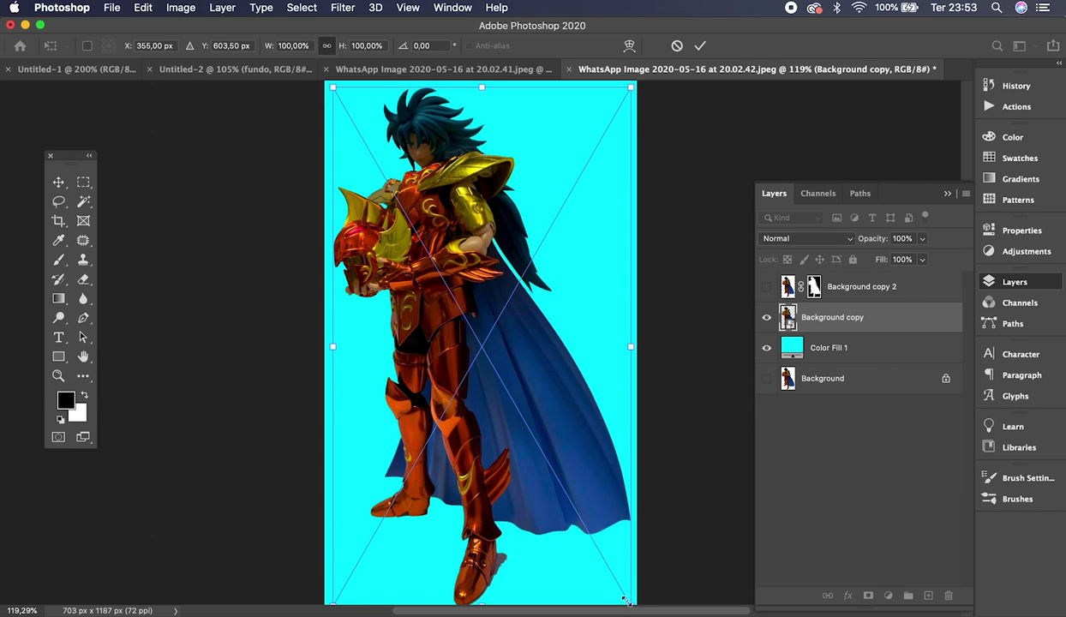
left_click_drag(630, 603, 465, 373)
key("Return")
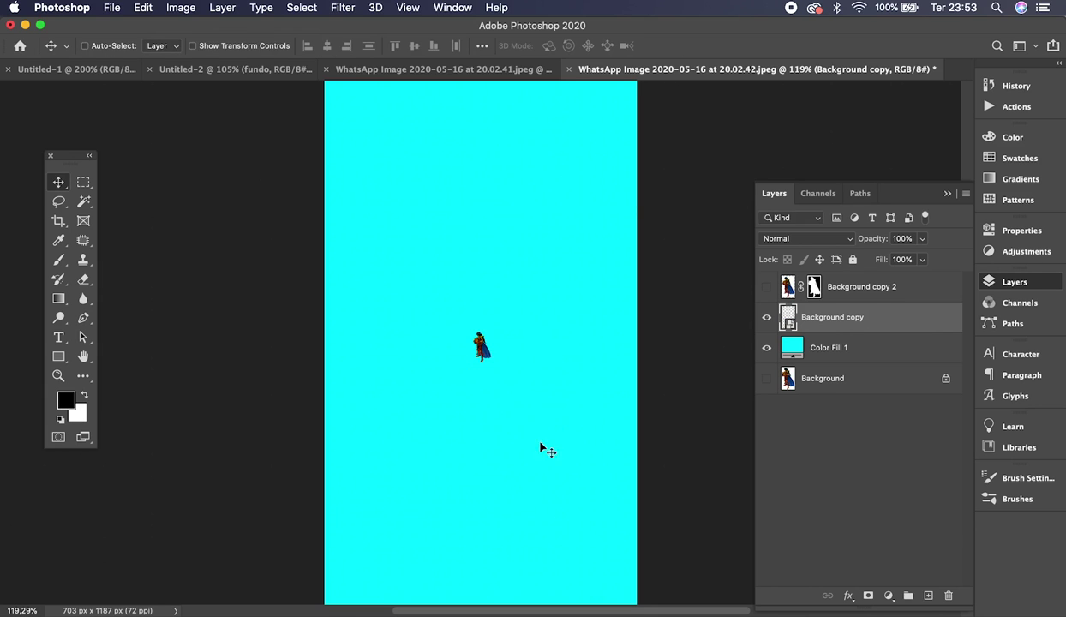
key("super+t")
left_click_drag(491, 363, 624, 582)
key("Return")
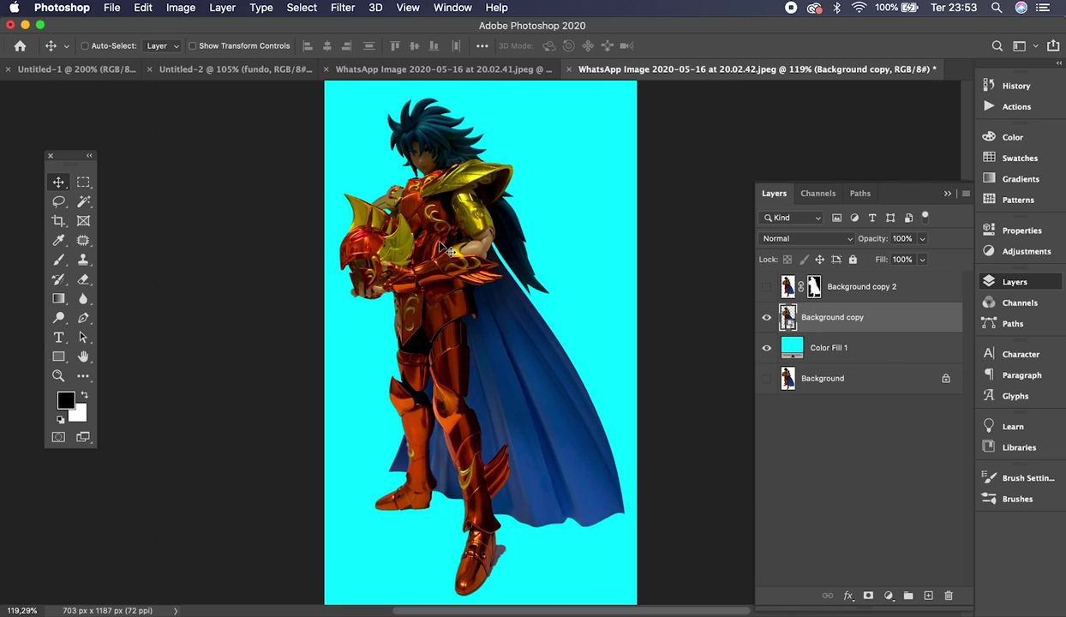
Step: Try placing the Smart Object character into the Untitled-2 underwater composition, and undo the placement
left_click_drag(435, 223, 275, 75)
left_click_drag(488, 253, 485, 252)
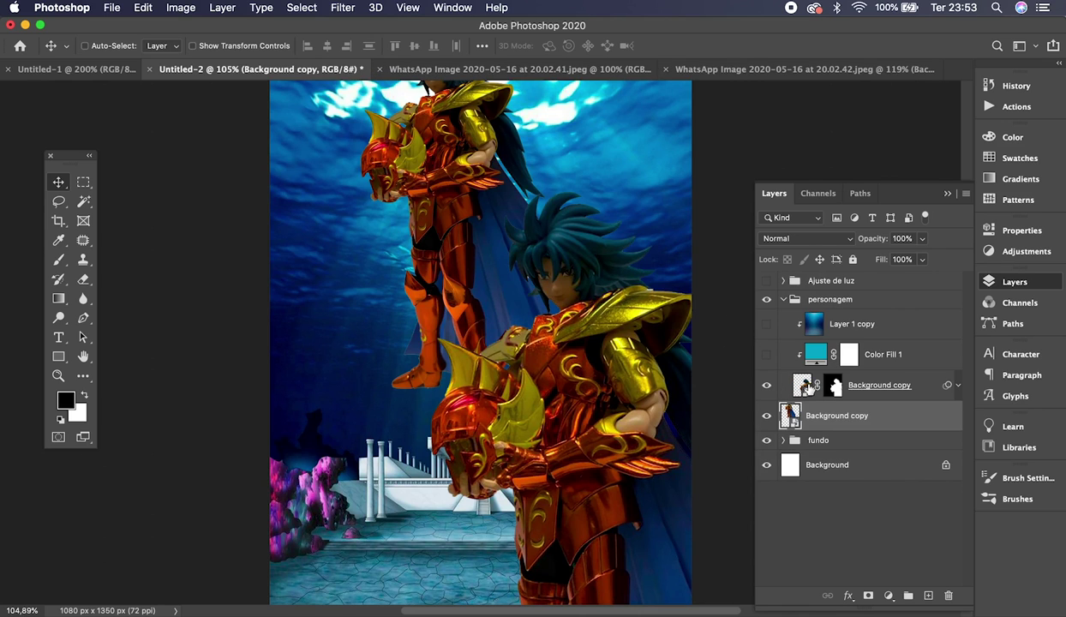
key("ctrl+z")
Step: Disable the layer mask on Background copy in the personagem group, inspect the hair edges and delete the mask
left_click(807, 385)
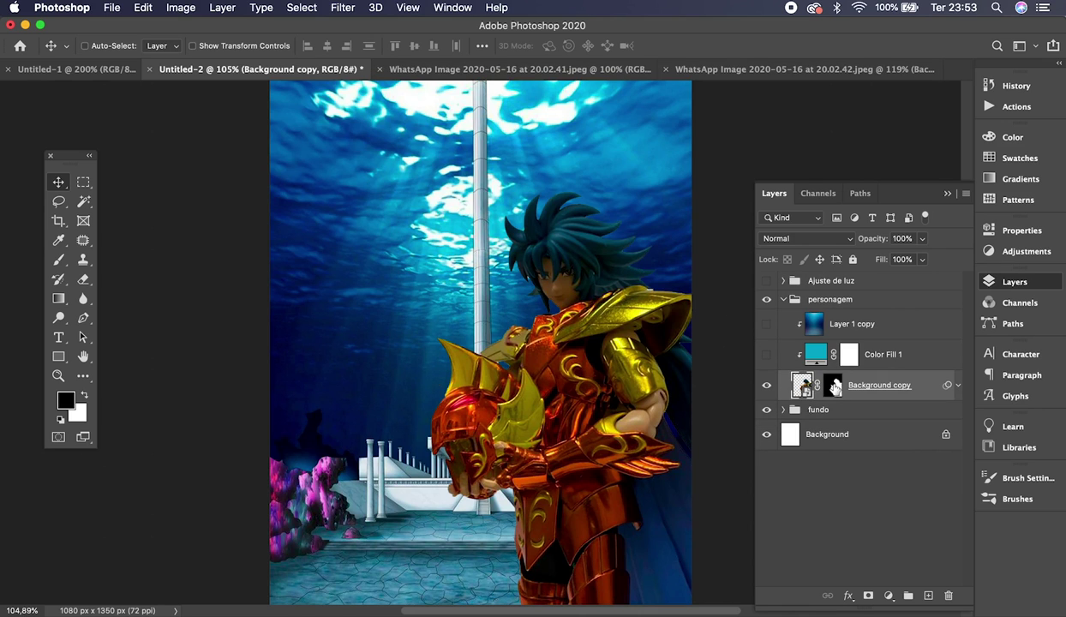
left_click(834, 386)
left_click(834, 387, "shift")
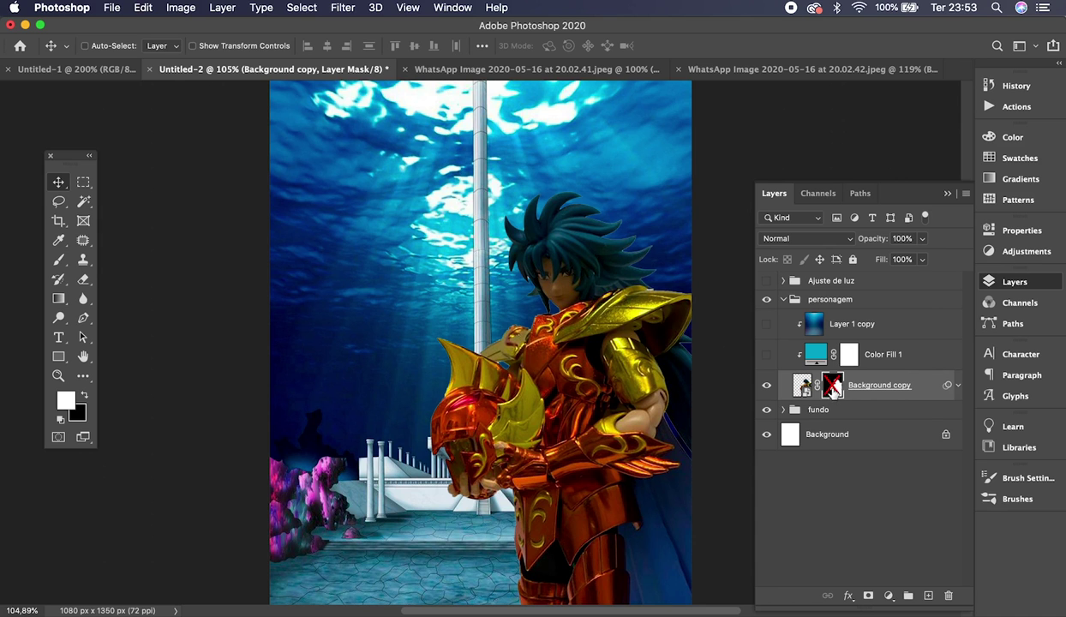
key("super+equal")
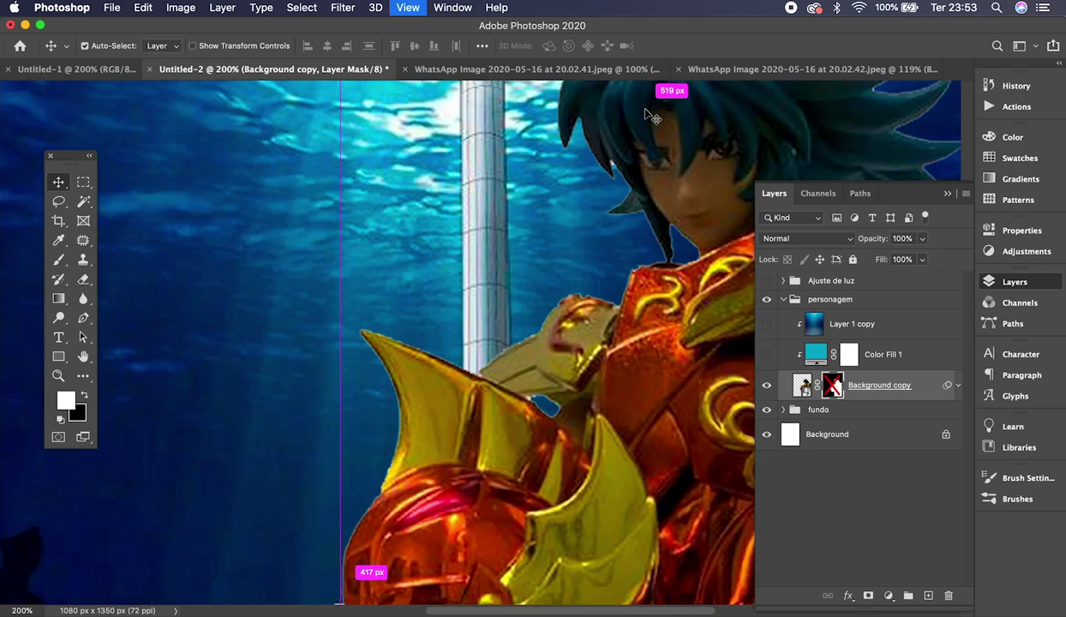
key("super+equal")
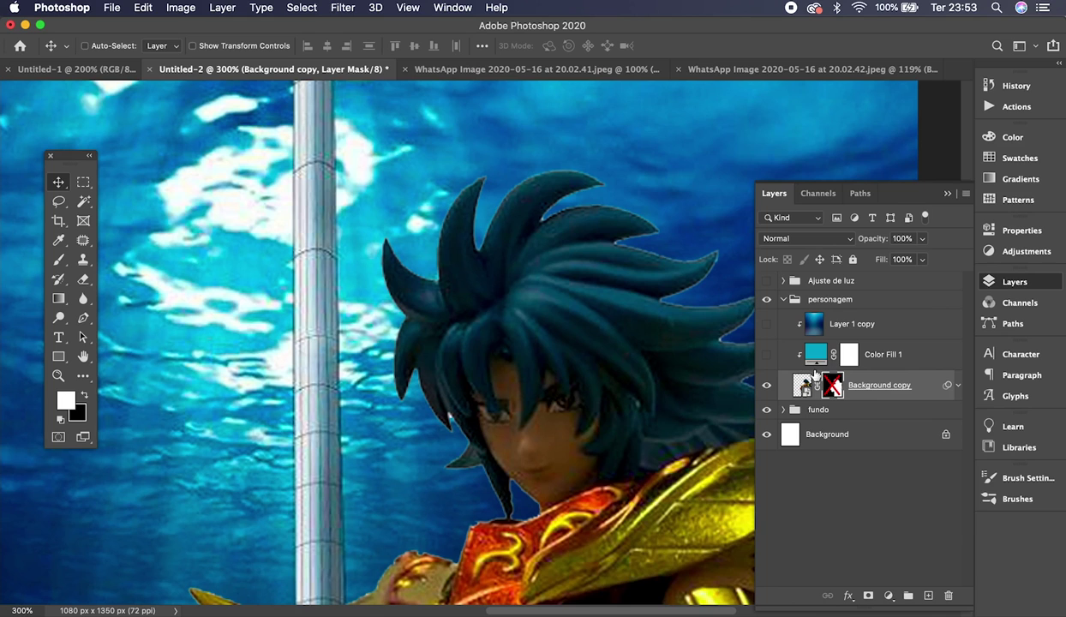
right_click(827, 383)
left_click(831, 410)
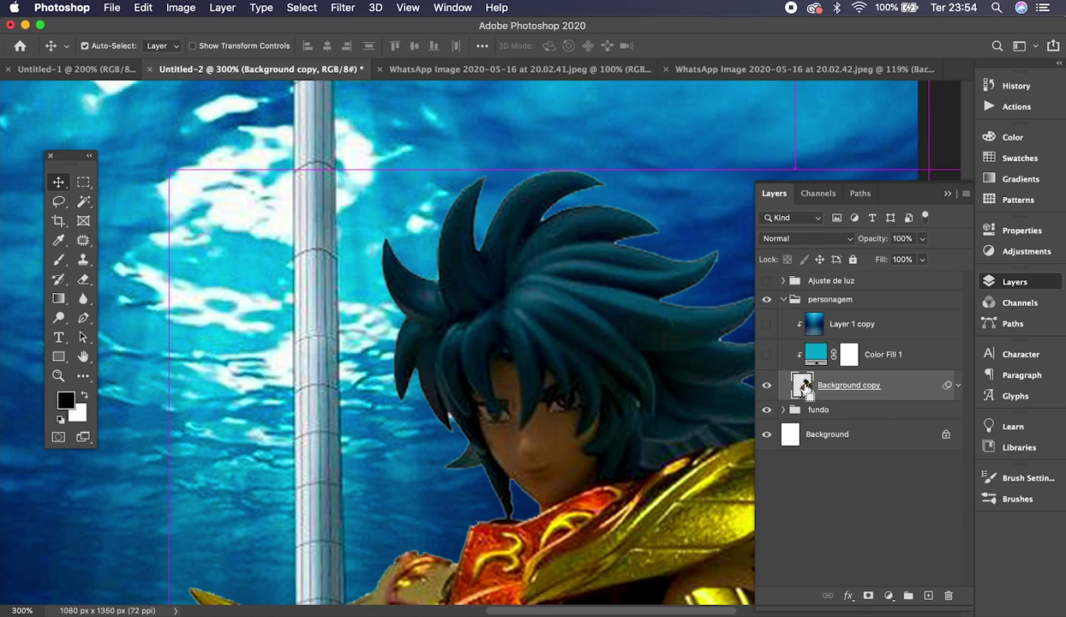
Step: Try loading the Background copy character's outline as a selection, and deselect it
key("super")
left_click(804, 387, "super")
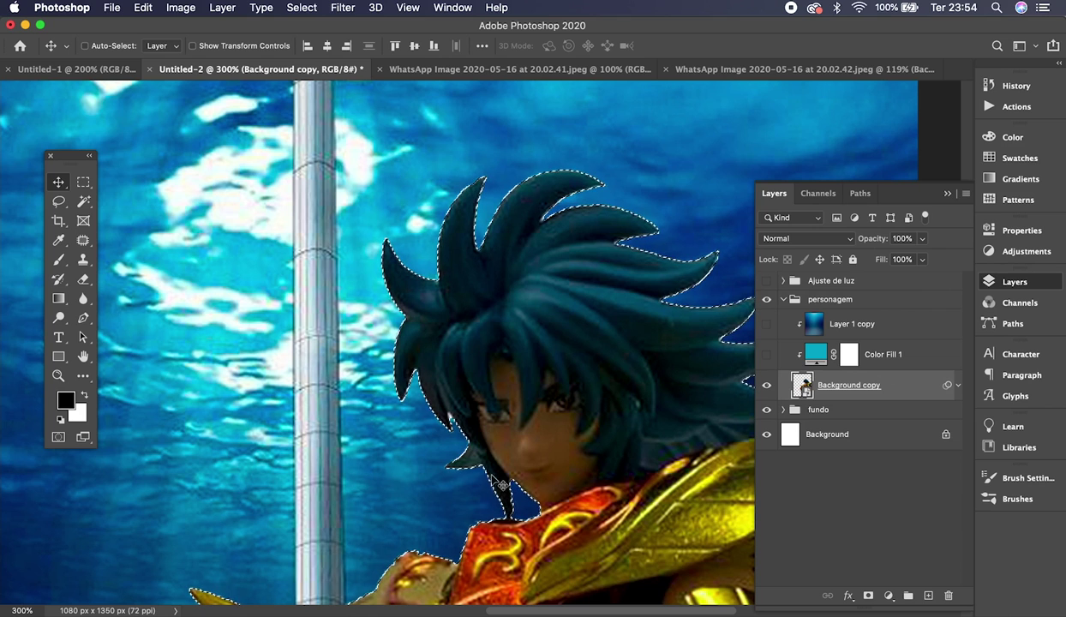
key("super+d")
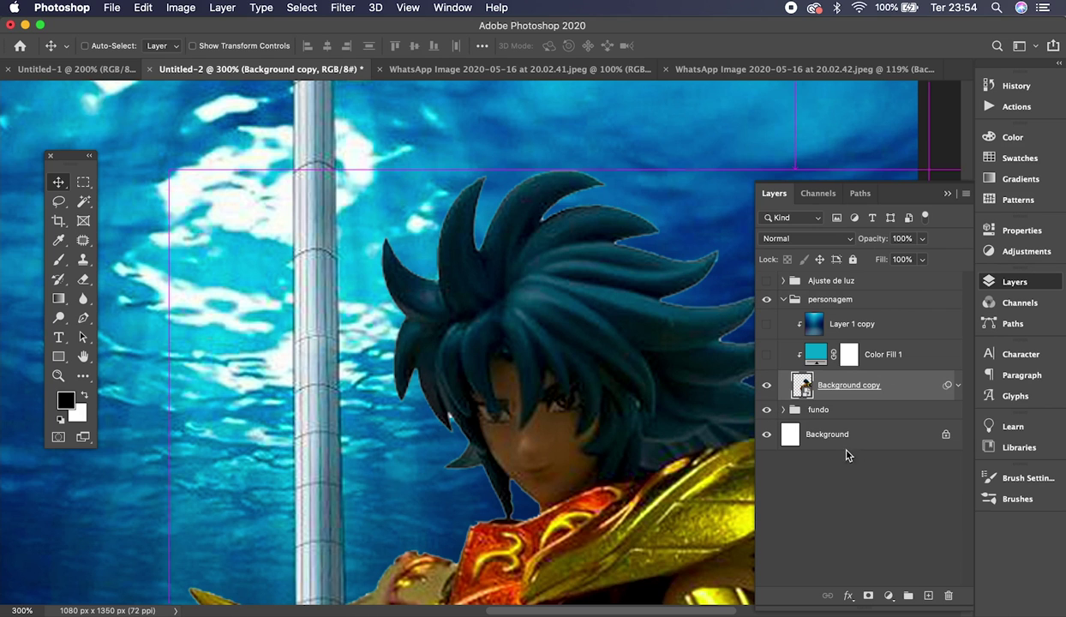
Step: Add a white layer mask to Background copy, and load the character's outline as a selection contracted by 1 pixel
left_click(868, 595)
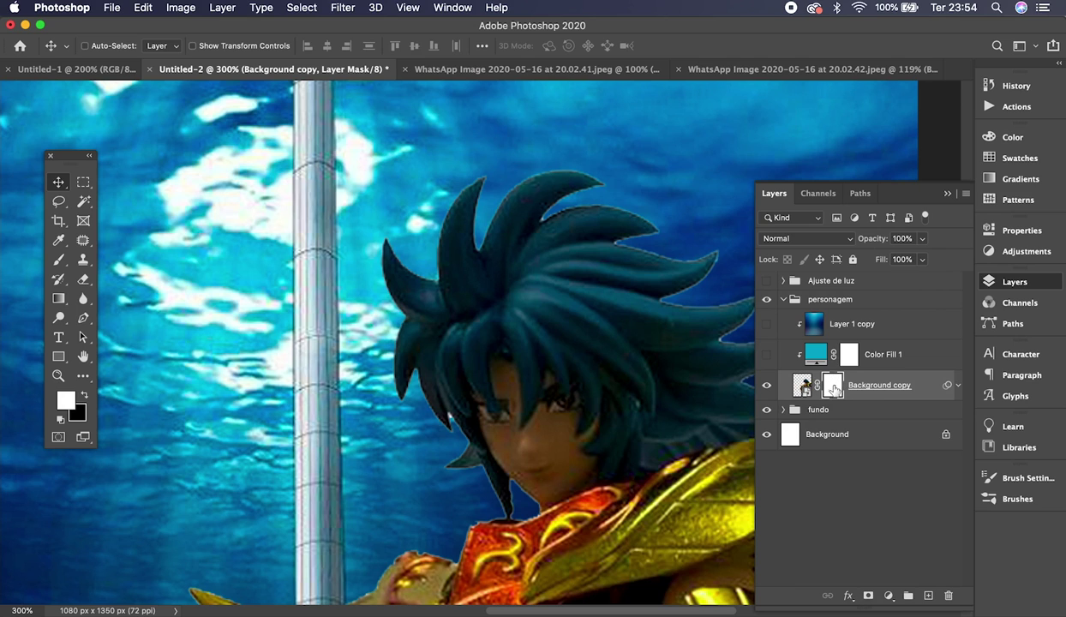
left_click(801, 386)
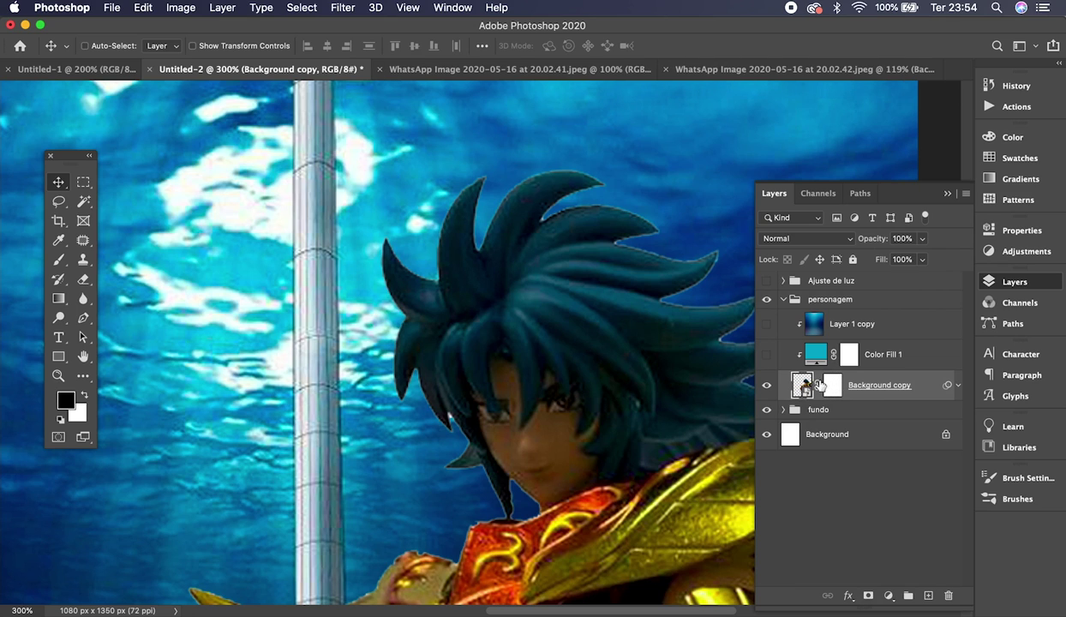
left_click(801, 385, "super")
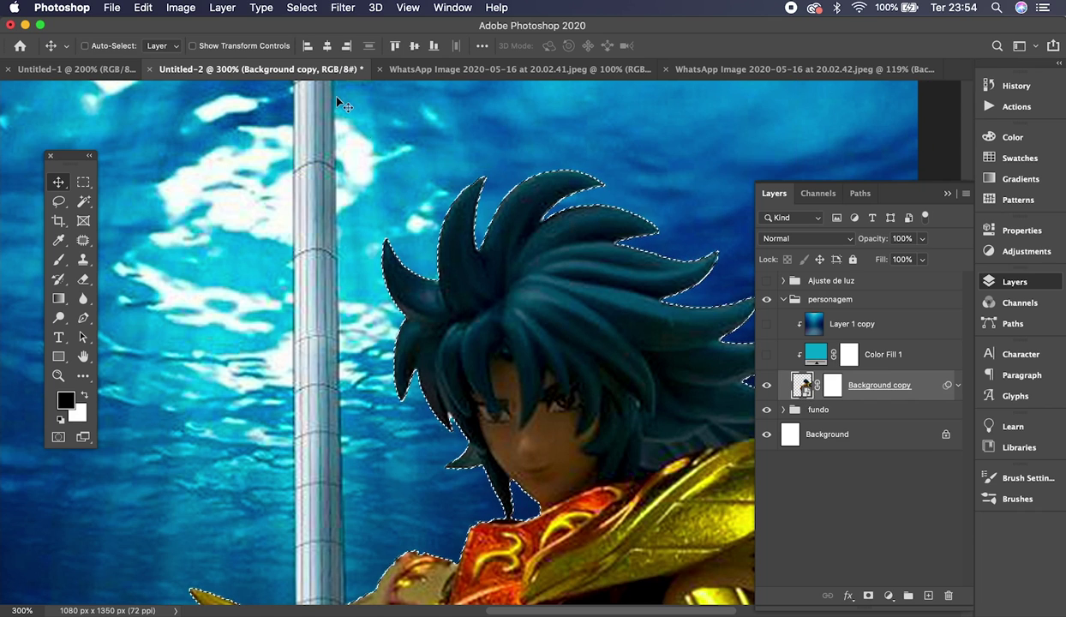
left_click(301, 8)
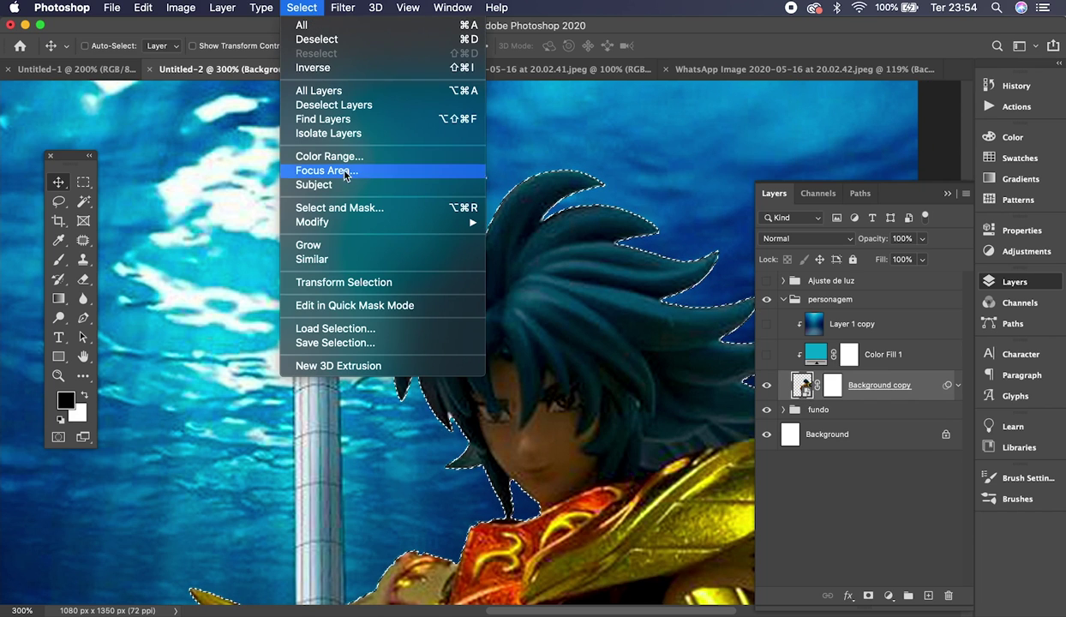
mouse_move(349, 221)
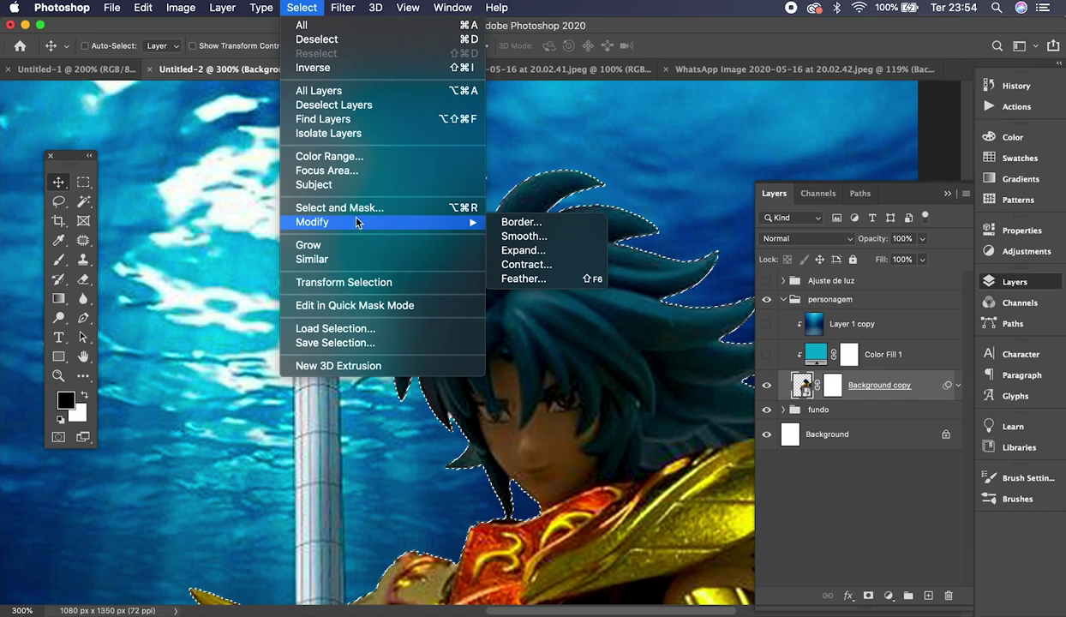
left_click(538, 264)
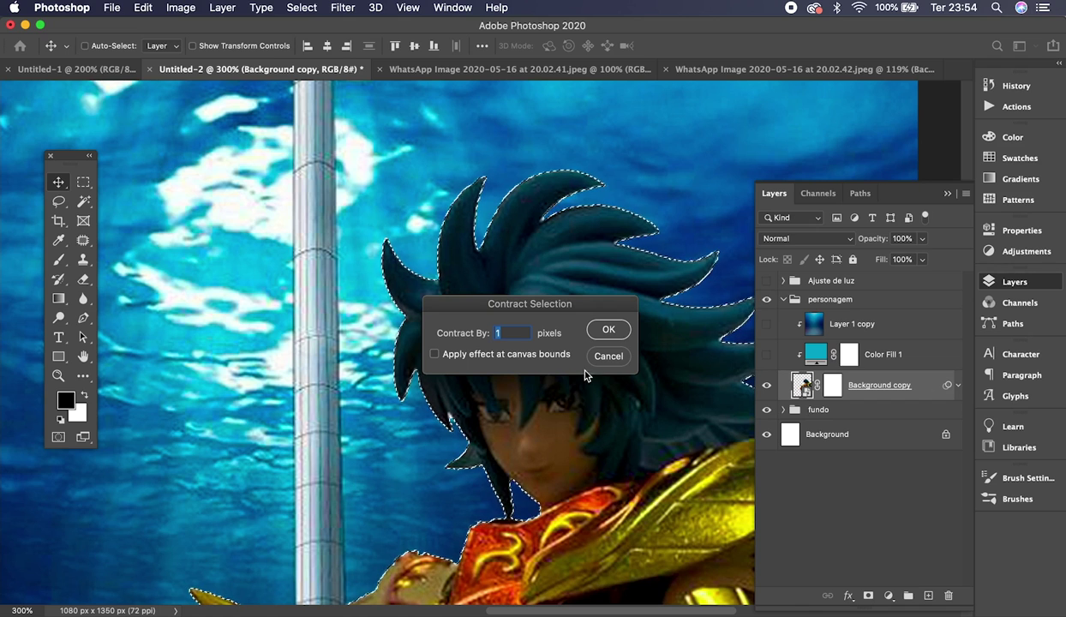
left_click(607, 331)
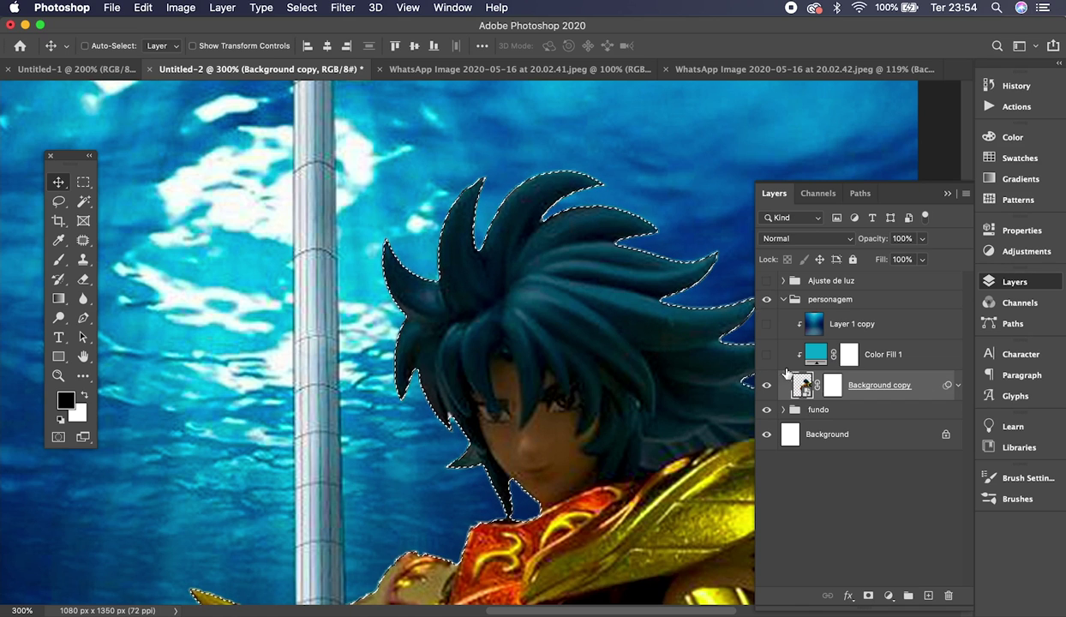
Step: Fill the contracted selection with black on the isolated Background copy mask and return to the layer image
left_click(831, 388)
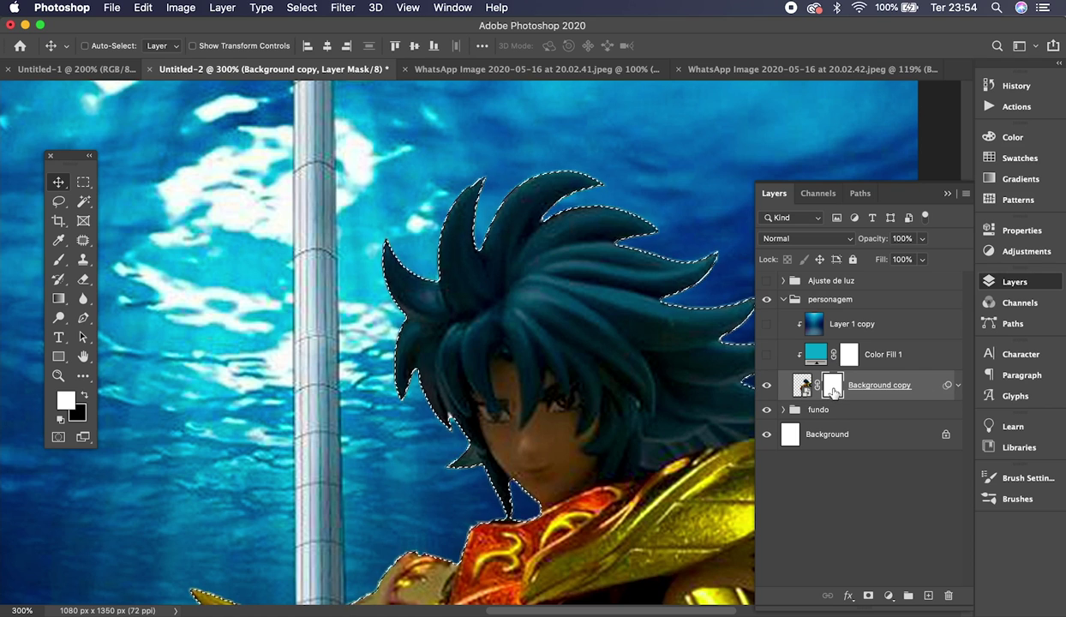
left_click(834, 390, "alt")
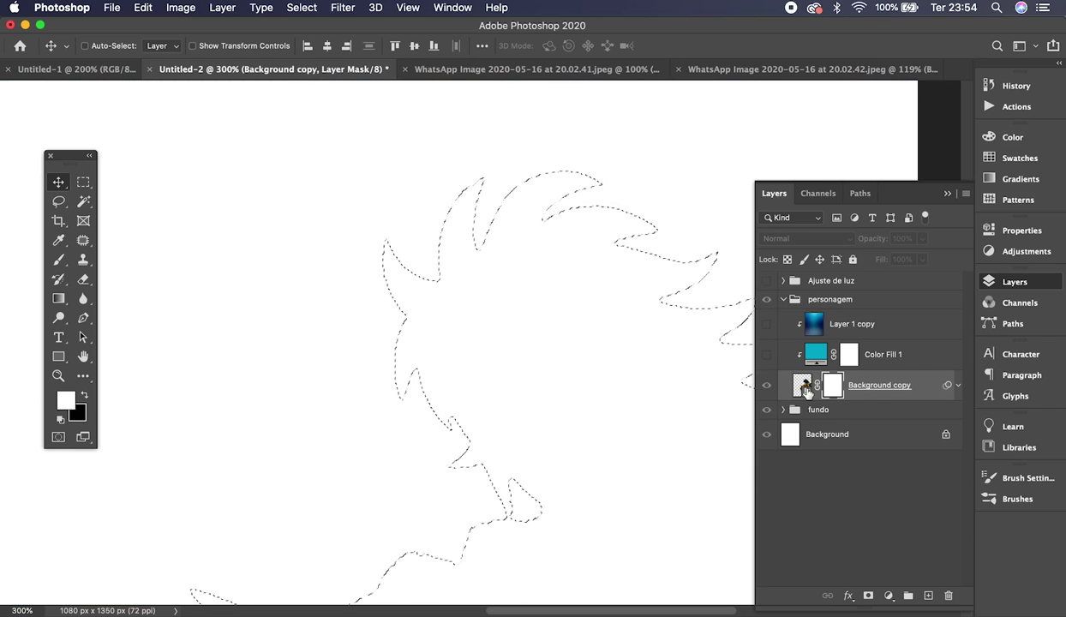
key("x")
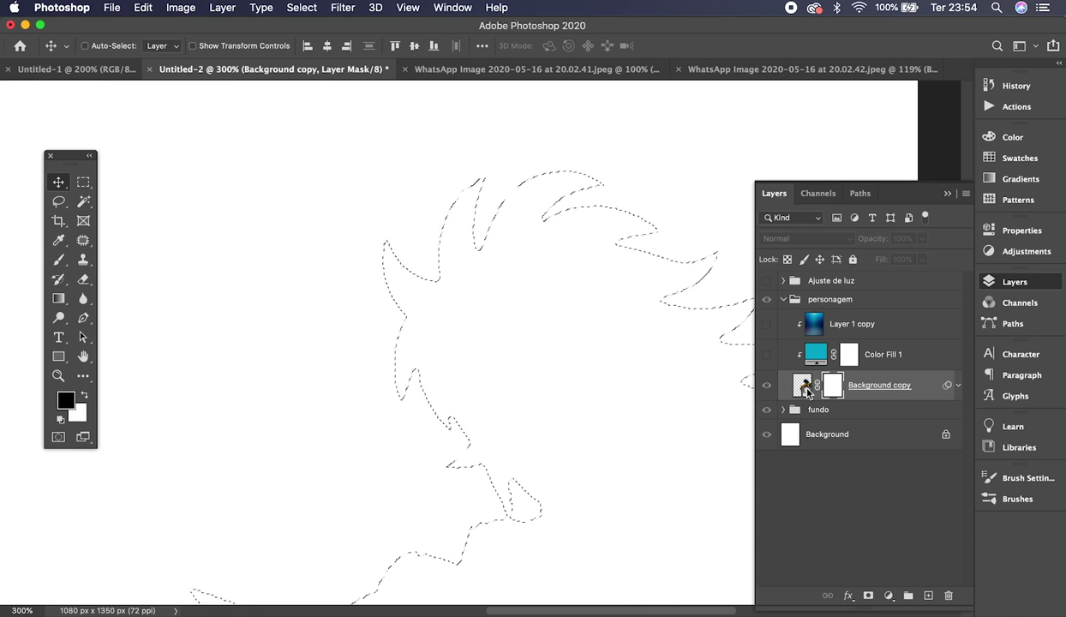
key("shift+BackSpace")
key("Return")
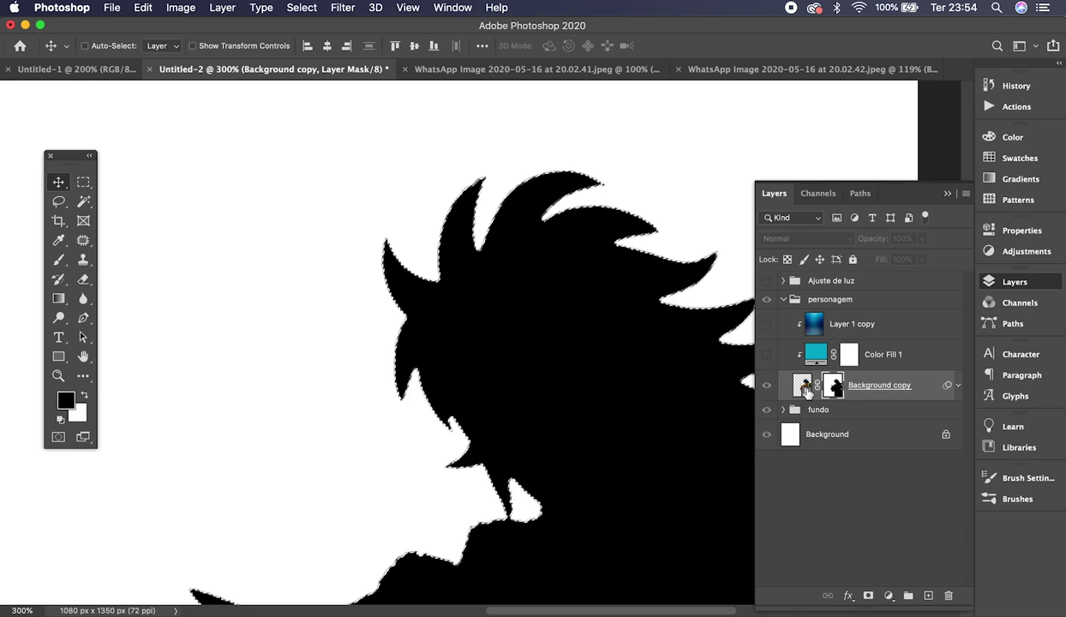
left_click(797, 387)
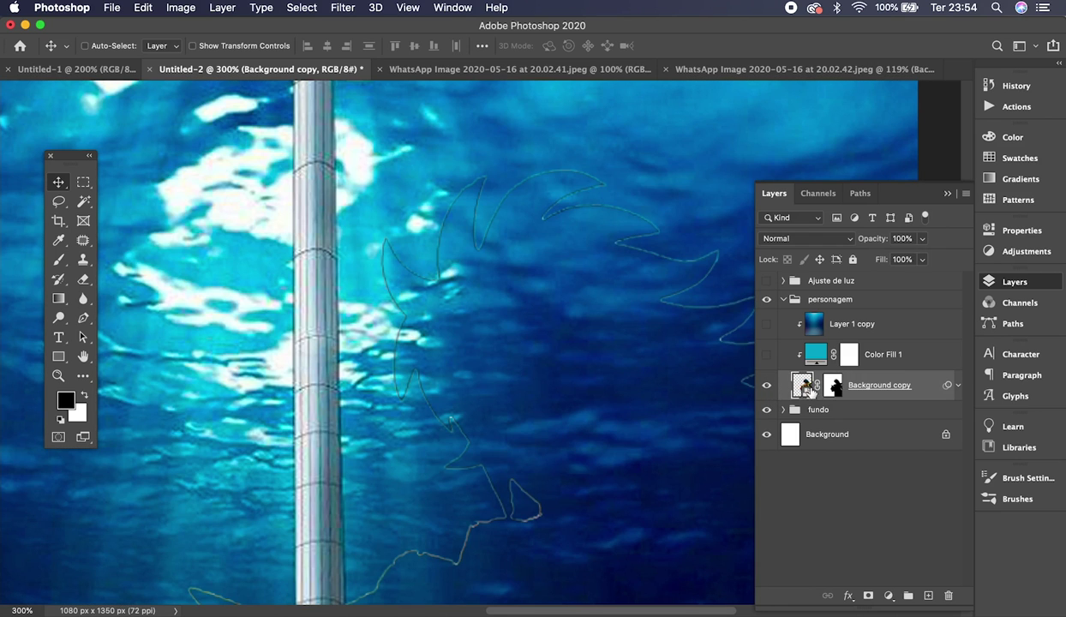
Step: Isolate the Background copy layer mask, invert it so the character is revealed, and return to the layer image
left_click(835, 387)
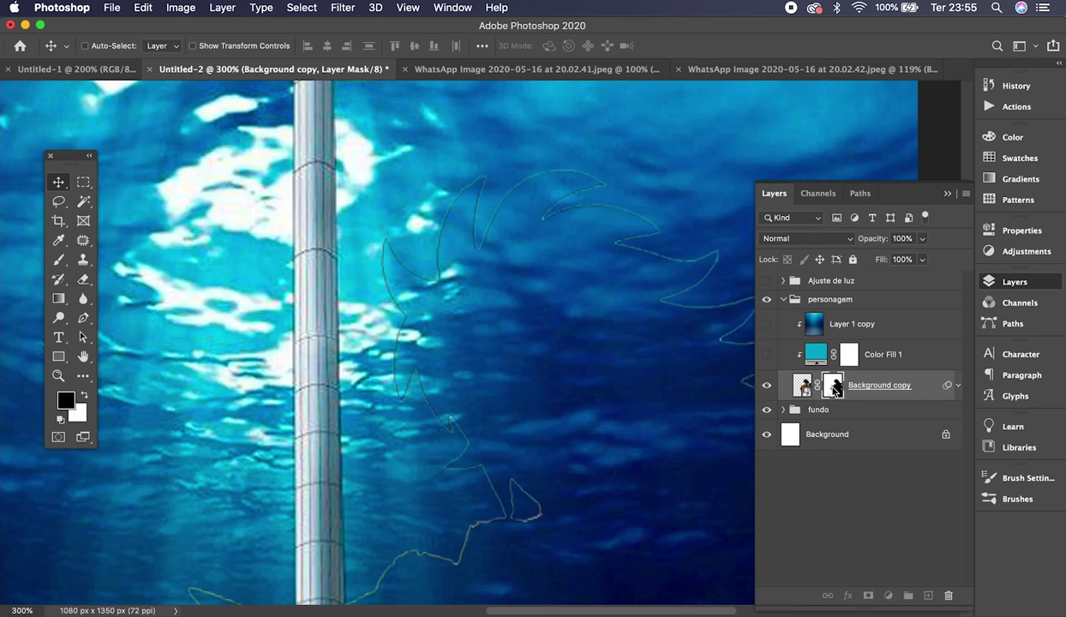
left_click(834, 387, "alt")
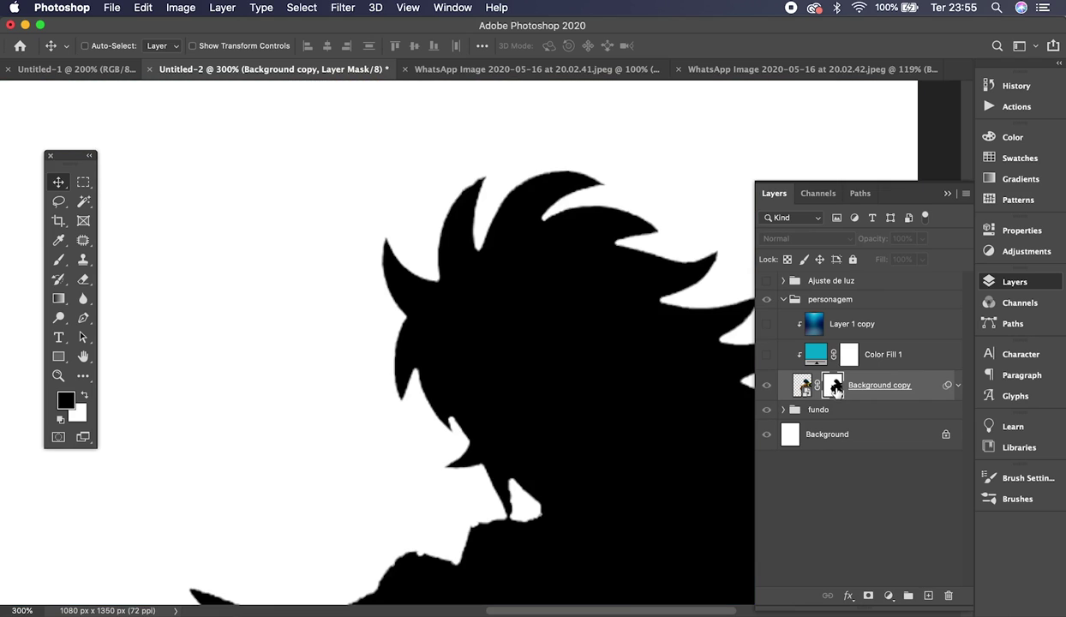
left_click(185, 9)
mouse_move(281, 55)
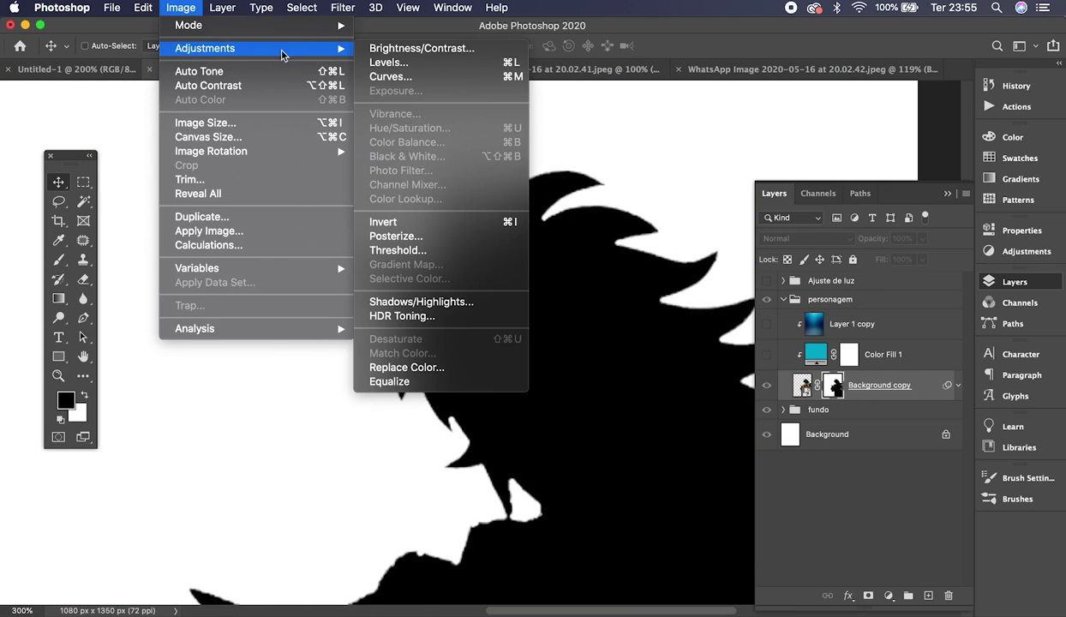
left_click(393, 222)
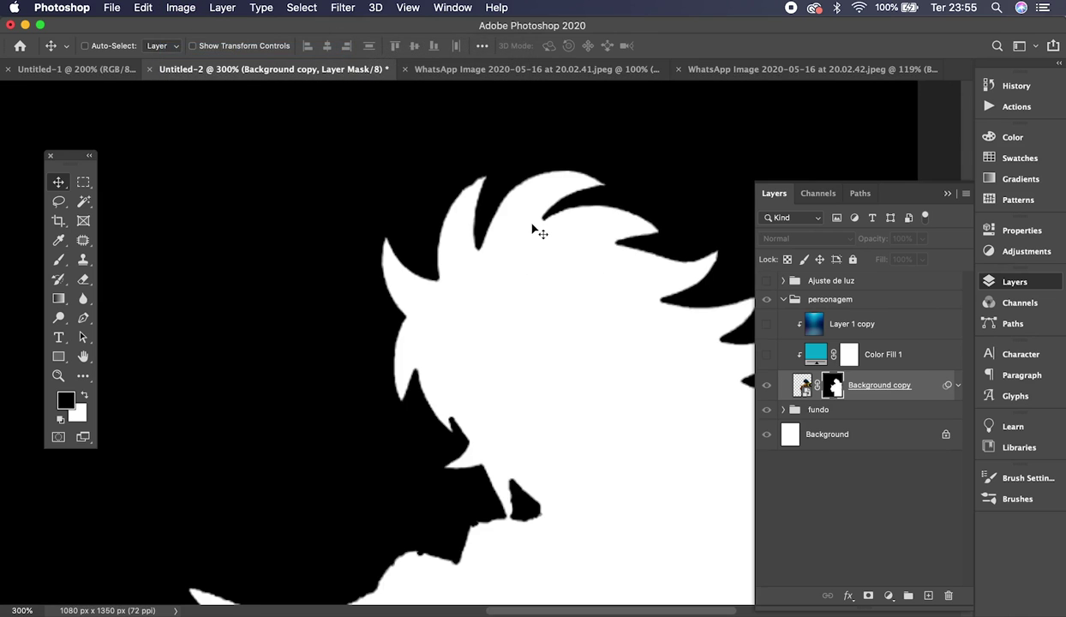
left_click_drag(802, 385, 837, 389)
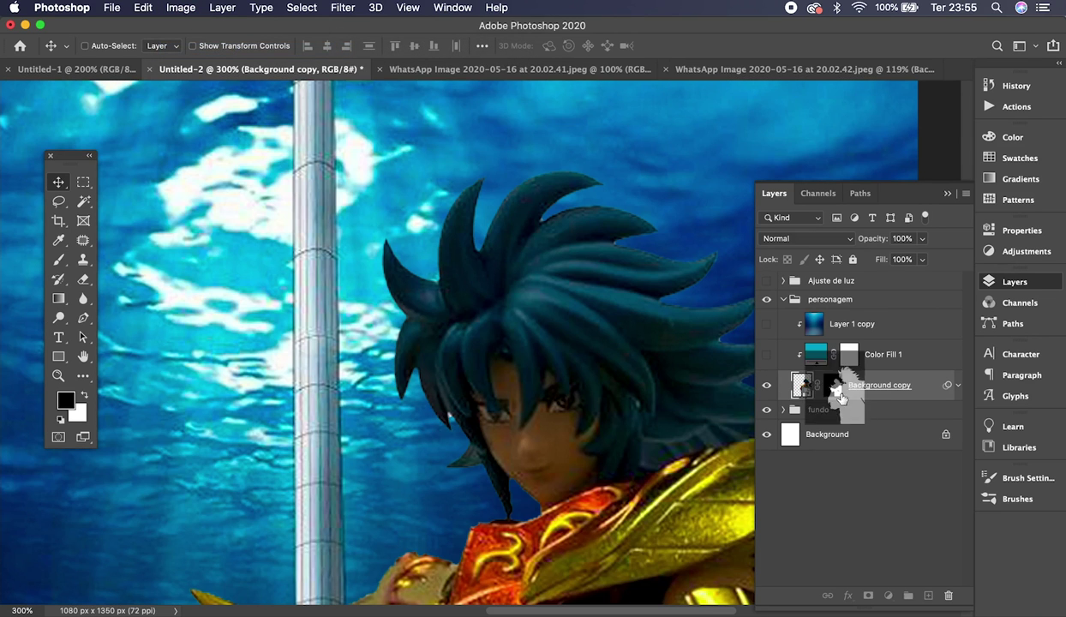
Step: Invert the Background copy mask and invert it back to compare the hidden and revealed character
left_click(838, 389)
key("super+i")
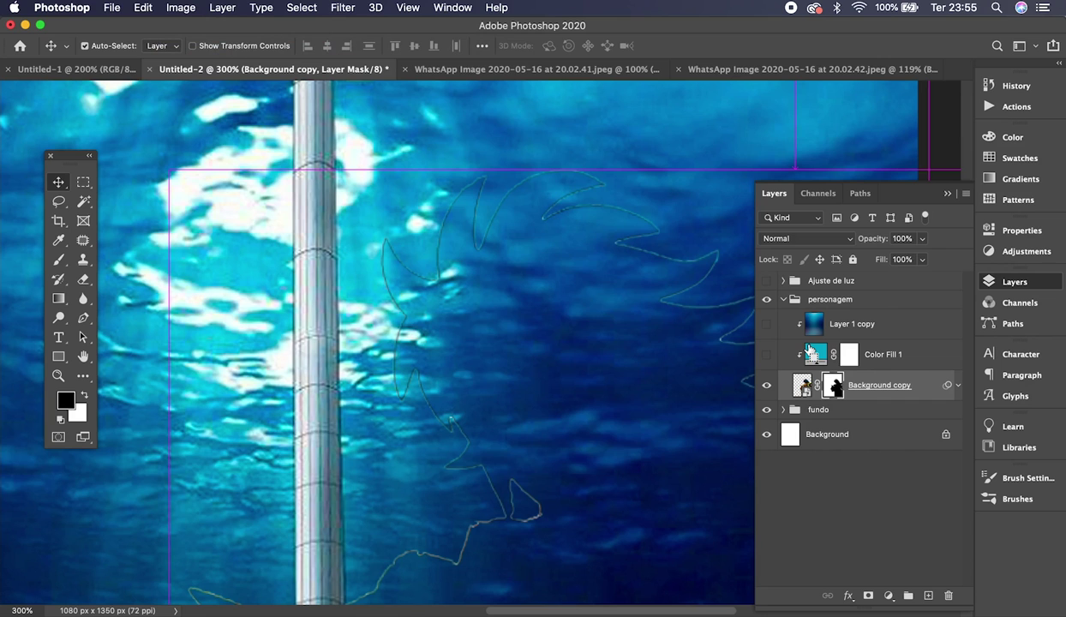
key("super+i")
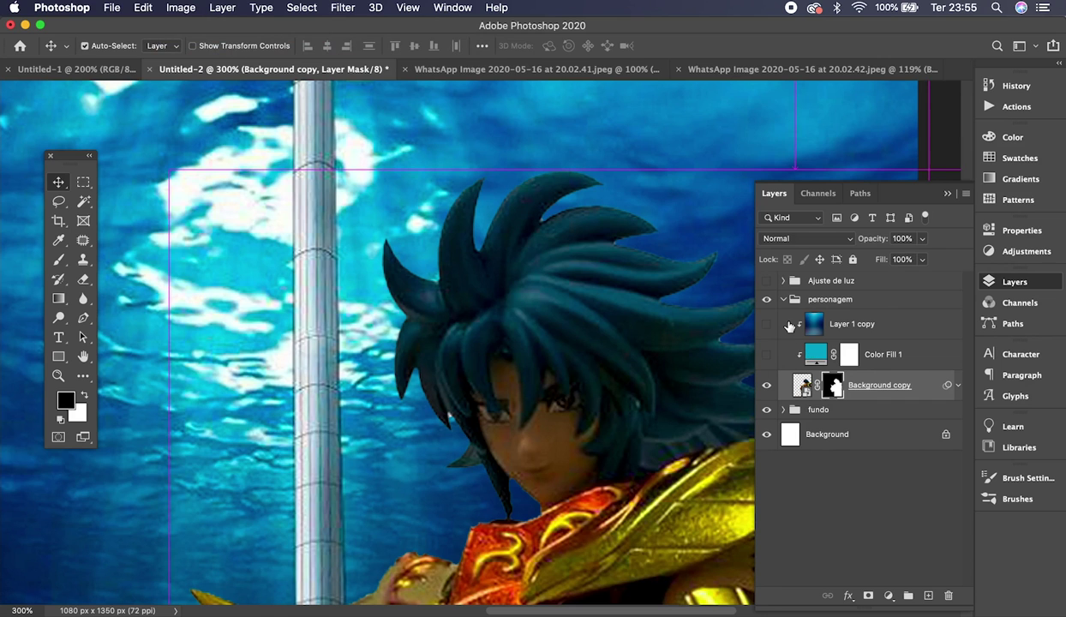
Step: Delete the Color Fill 1 and Layer 1 copy layers clipped above the character in the personagem group
key("super+0")
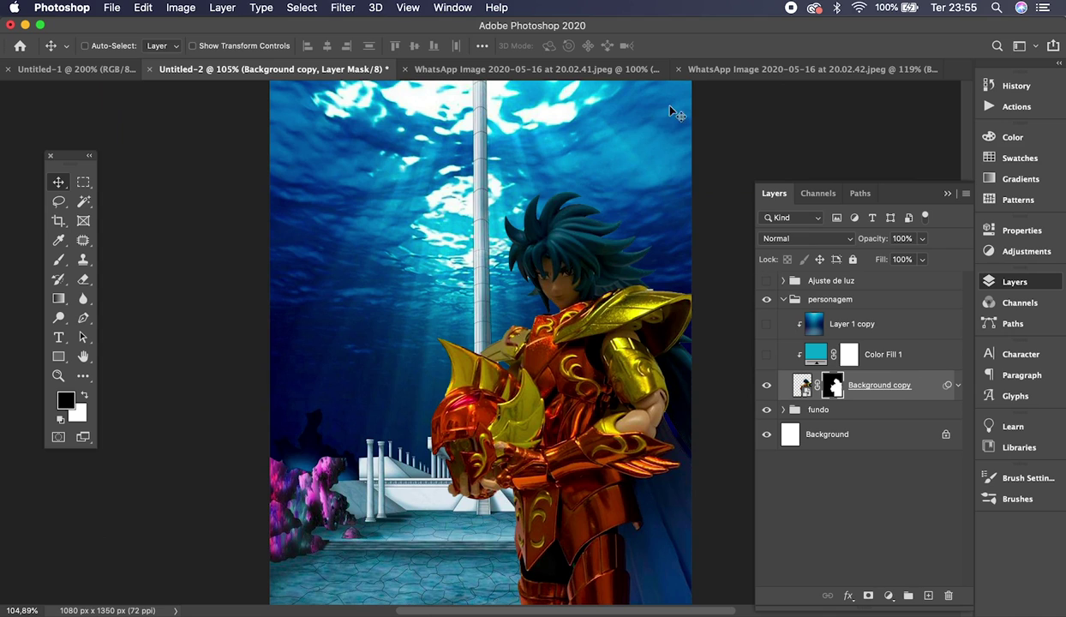
left_click(853, 352)
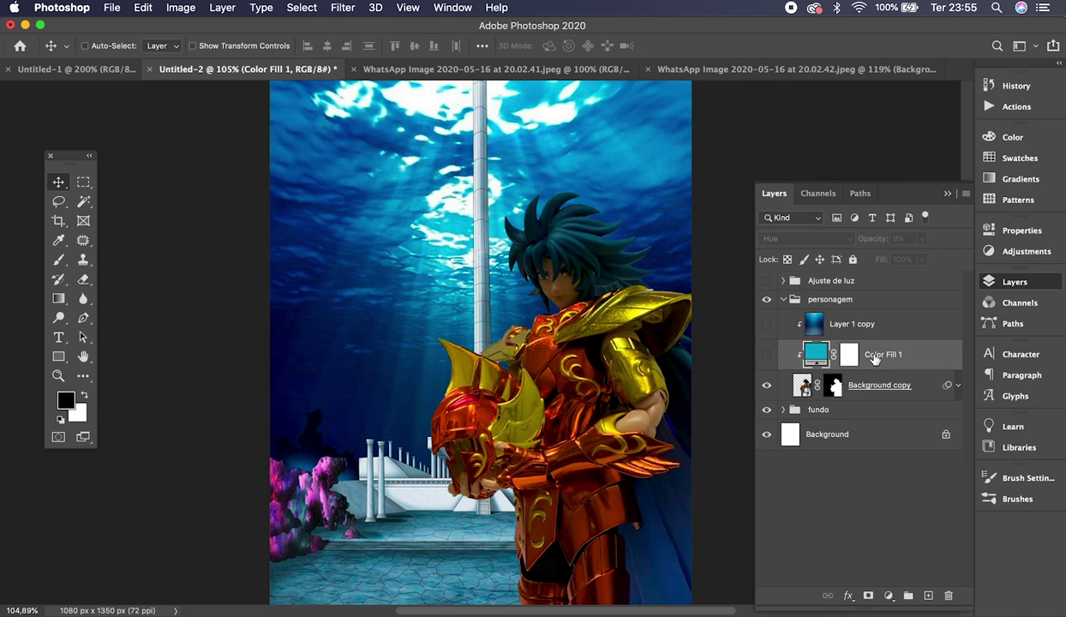
left_click(767, 354)
key("Delete")
left_click(829, 324)
key("Delete")
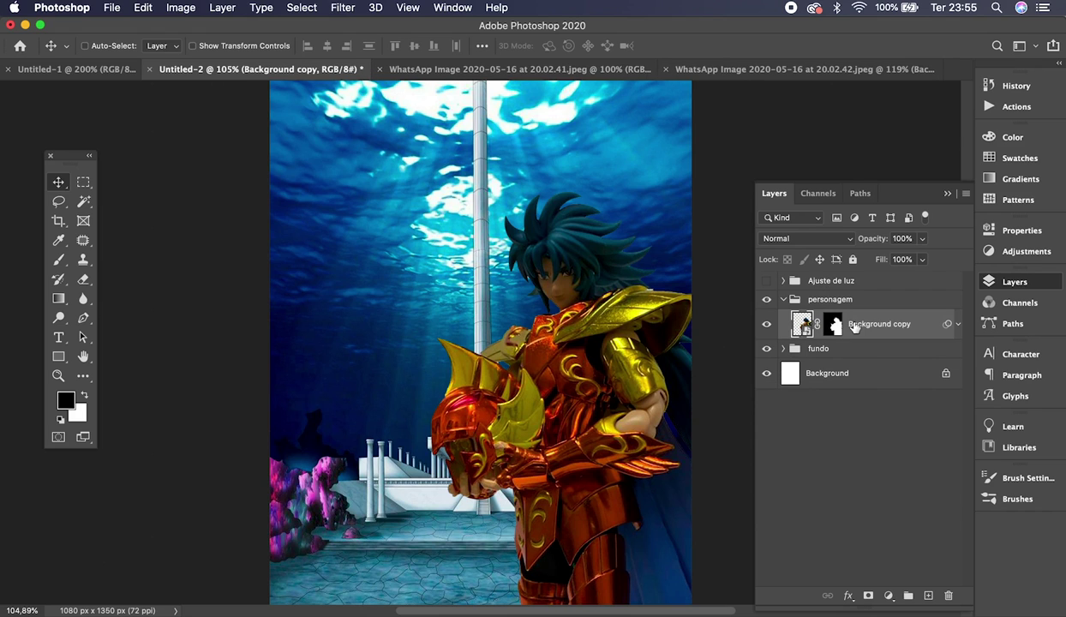
Step: Duplicate Layer 1 in the fundo group with Duplicate Layer, and delete the copy
left_click(782, 348)
left_click(835, 366)
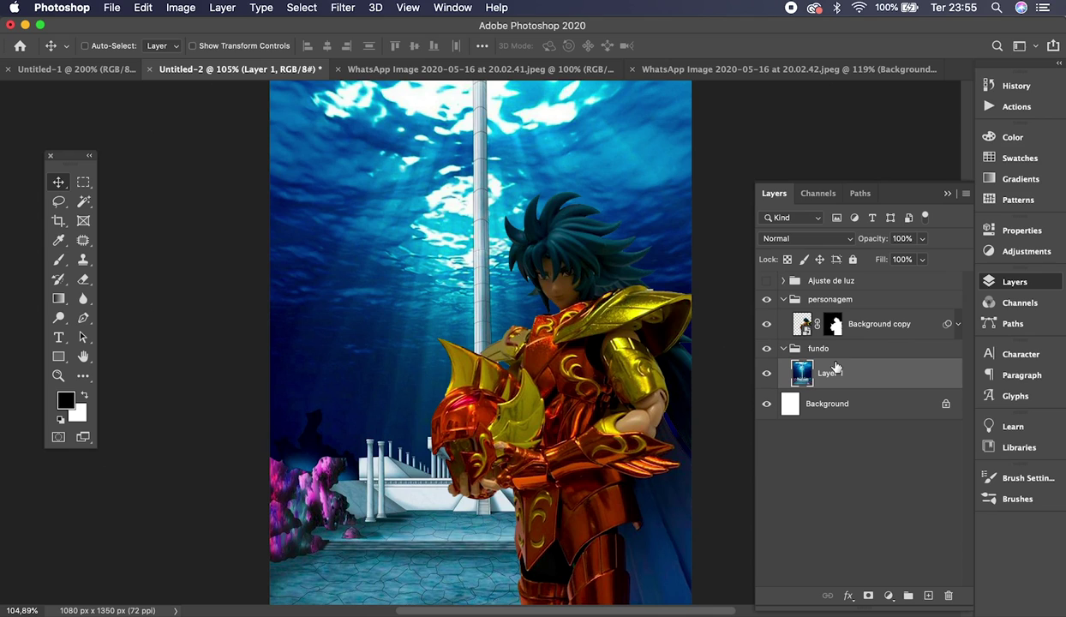
right_click(862, 380)
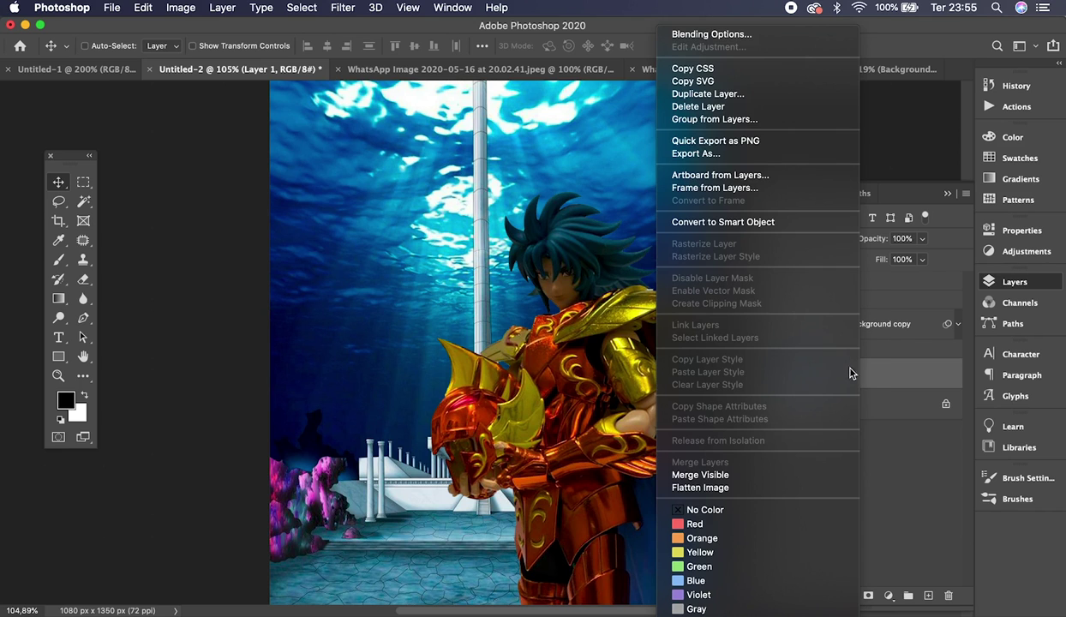
left_click(725, 94)
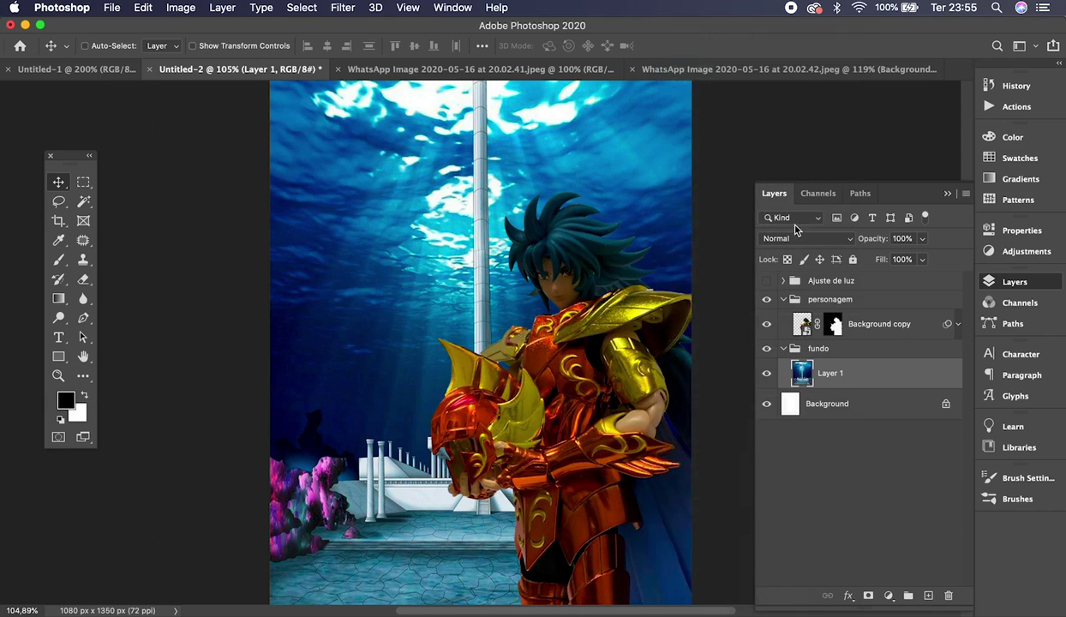
left_click(669, 288)
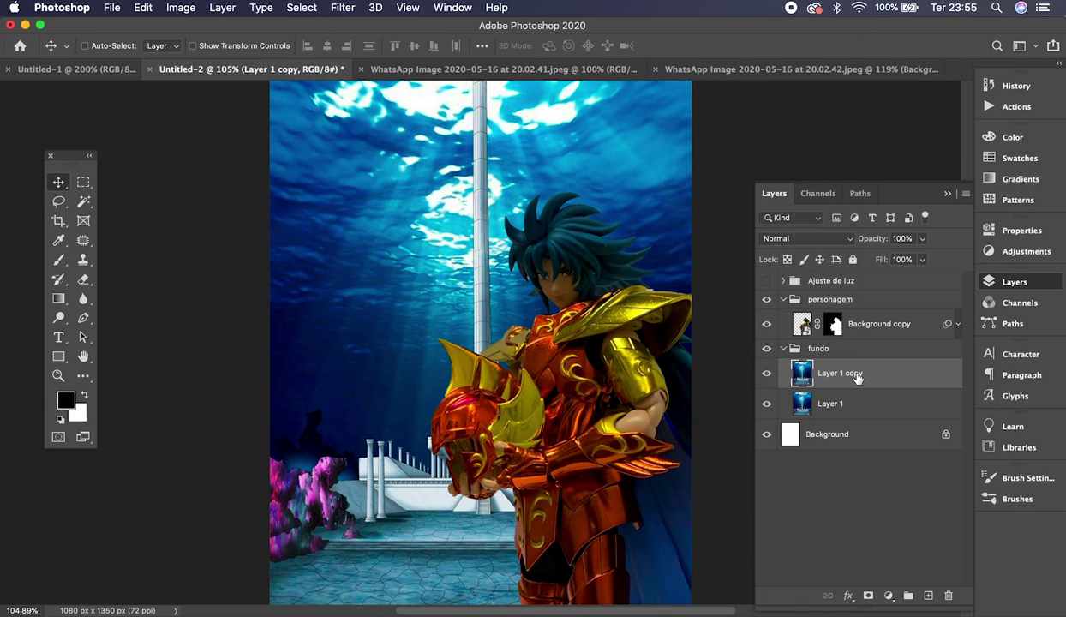
key("BackSpace")
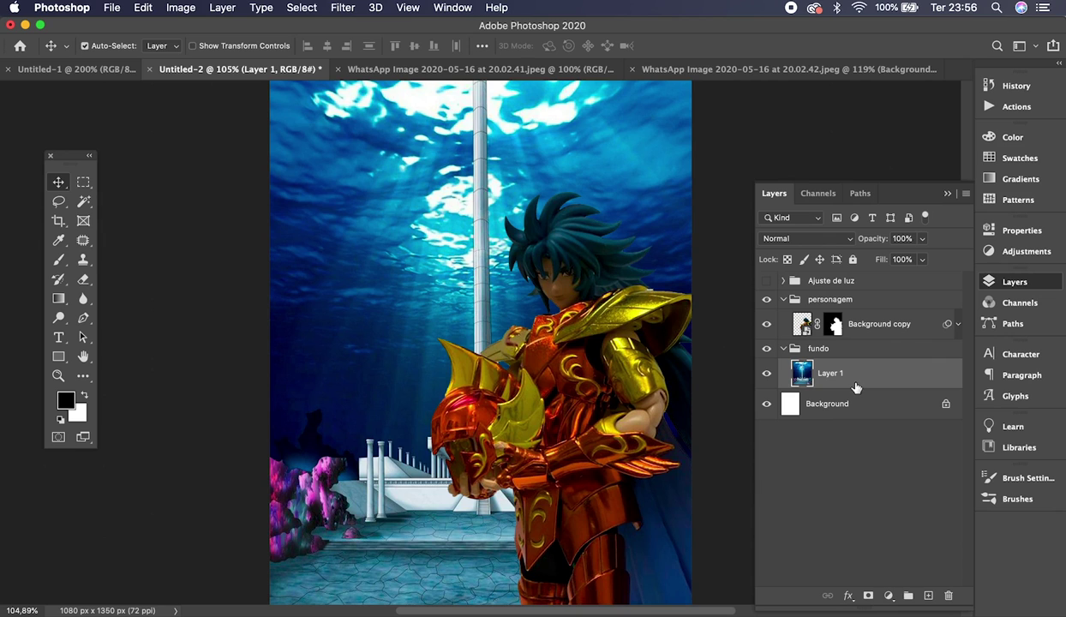
Step: Duplicate the underwater Layer 1 and place the copy above Background copy in the personagem group
key("super+j")
left_click_drag(855, 384, 843, 321)
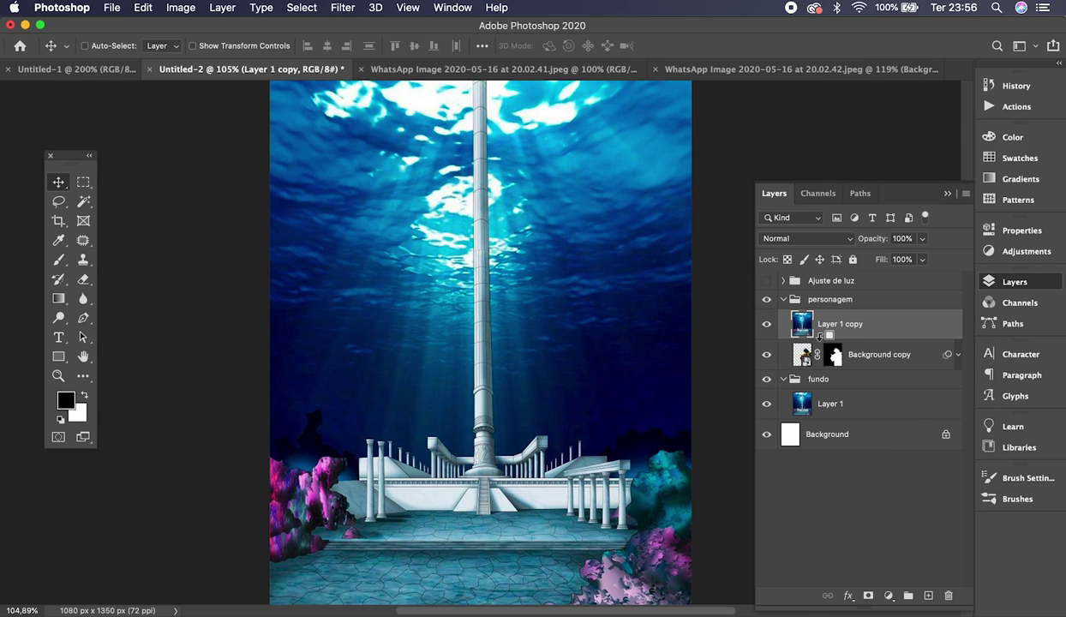
Step: Clip Layer 1 copy to Background copy, toggle its visibility to compare, and release the clipping mask
left_click(821, 336, "alt")
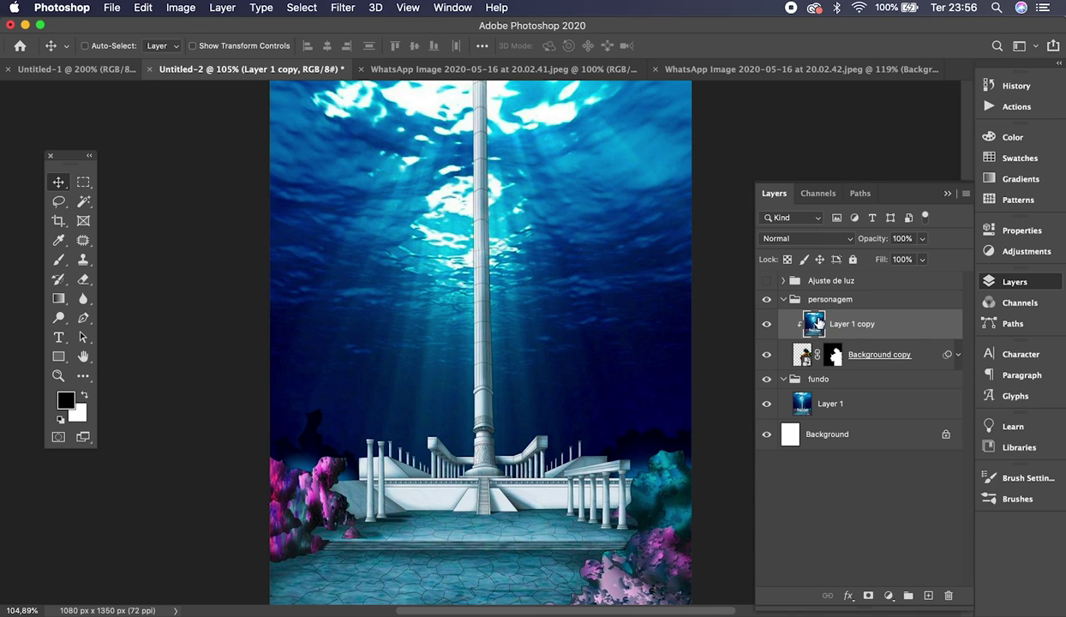
left_click(768, 325)
left_click(768, 325)
left_click(768, 325)
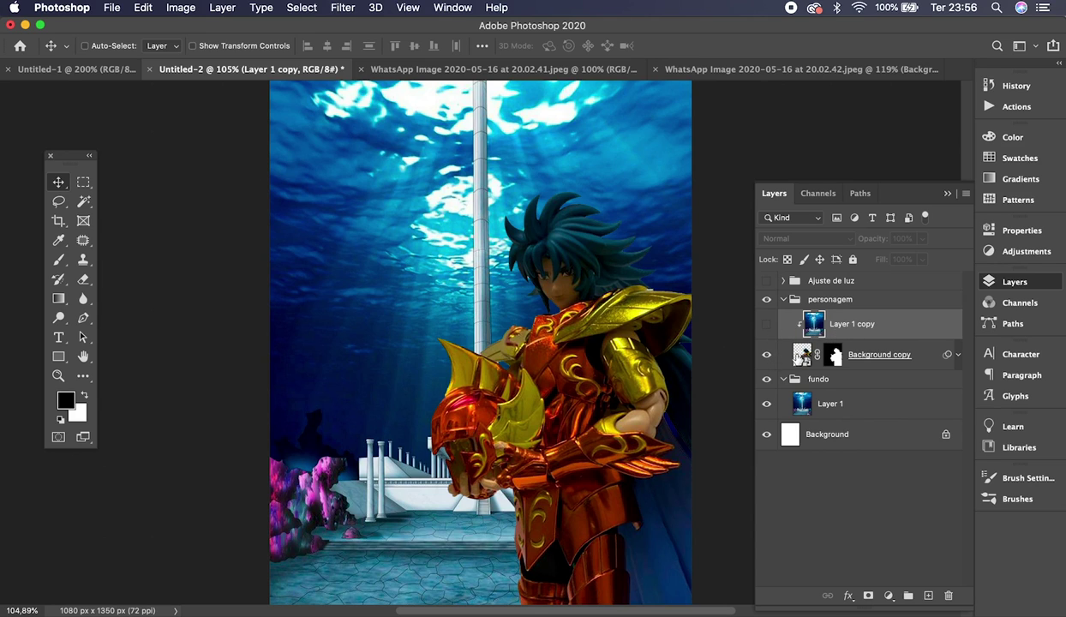
left_click_drag(805, 356, 836, 335)
left_click(813, 336, "alt")
left_click(770, 327)
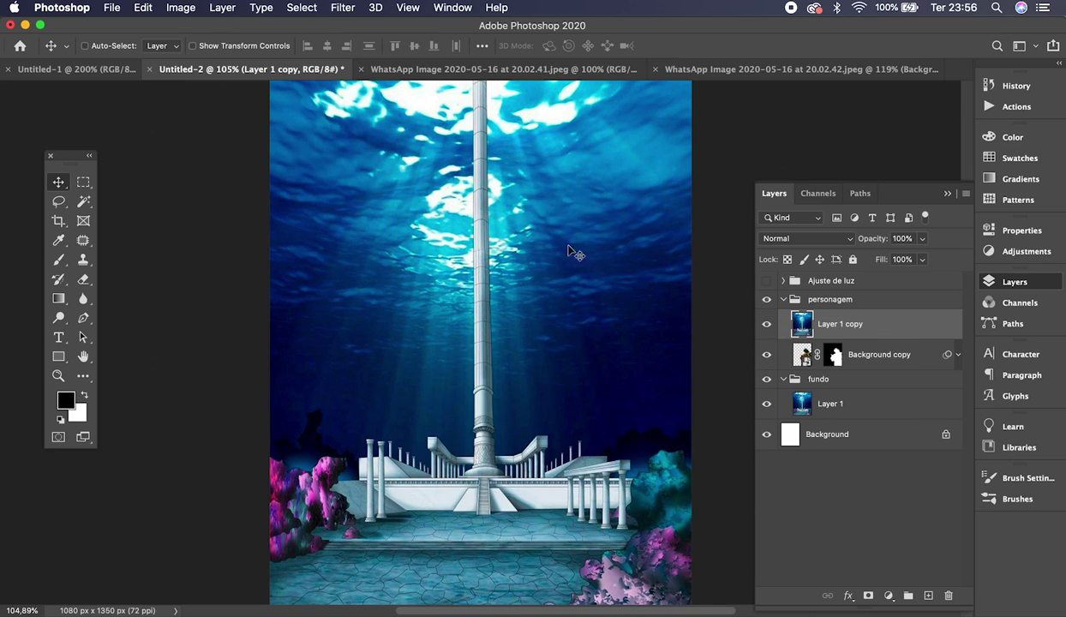
Step: Apply a Gaussian Blur with a radius of 158.9 pixels to Layer 1 copy
left_click(344, 9)
mouse_move(382, 187)
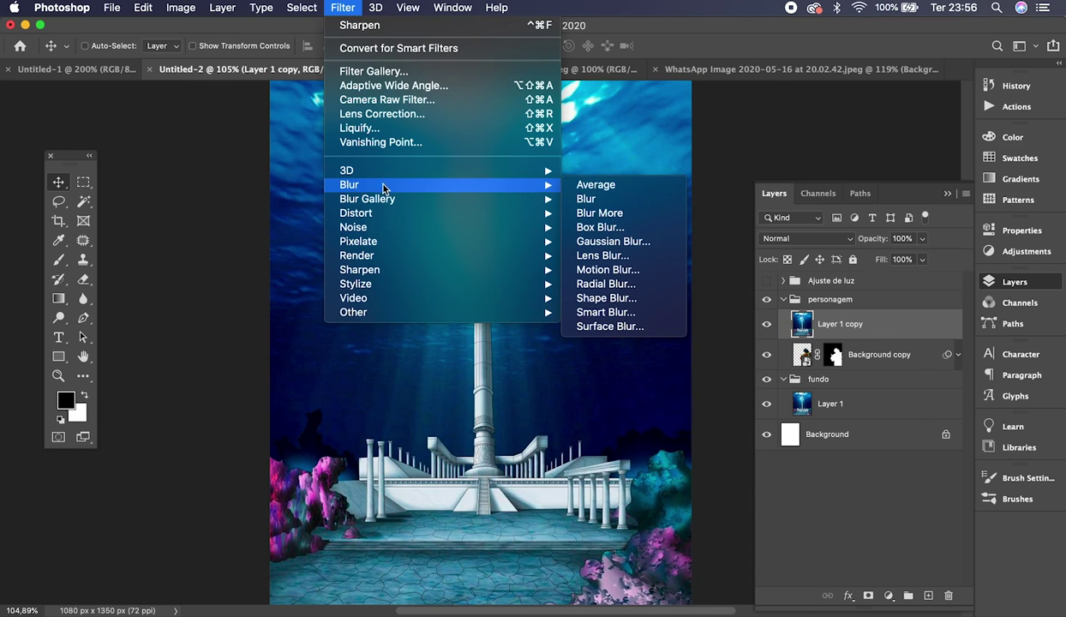
left_click(630, 241)
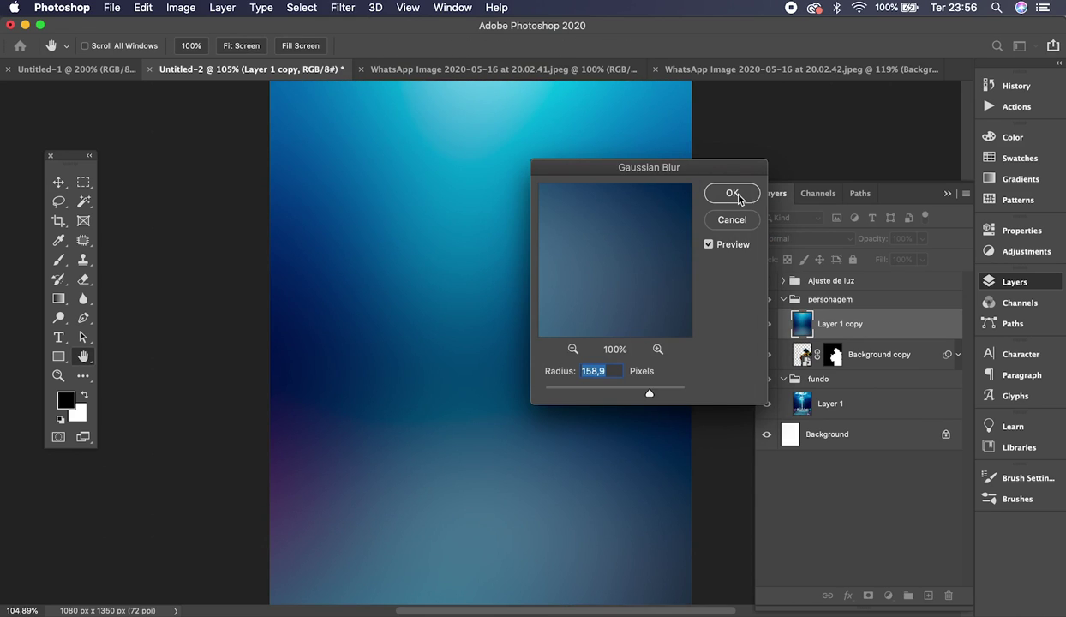
left_click(733, 194)
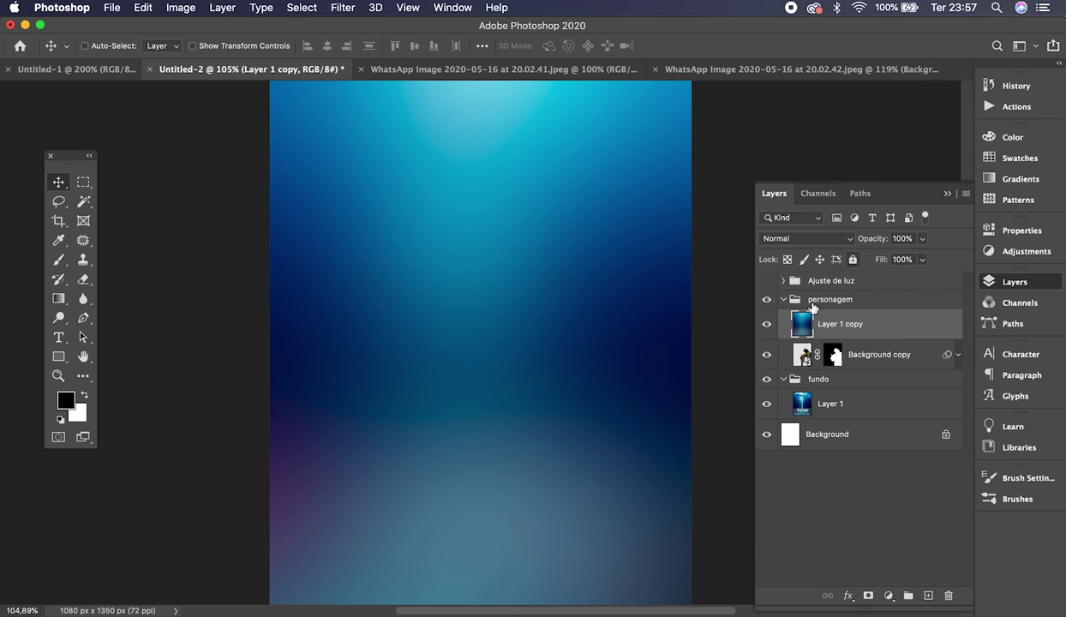
Step: Clip the blurred Layer 1 copy to Background copy and set its blend mode to Color Dodge
left_click(846, 336, "alt")
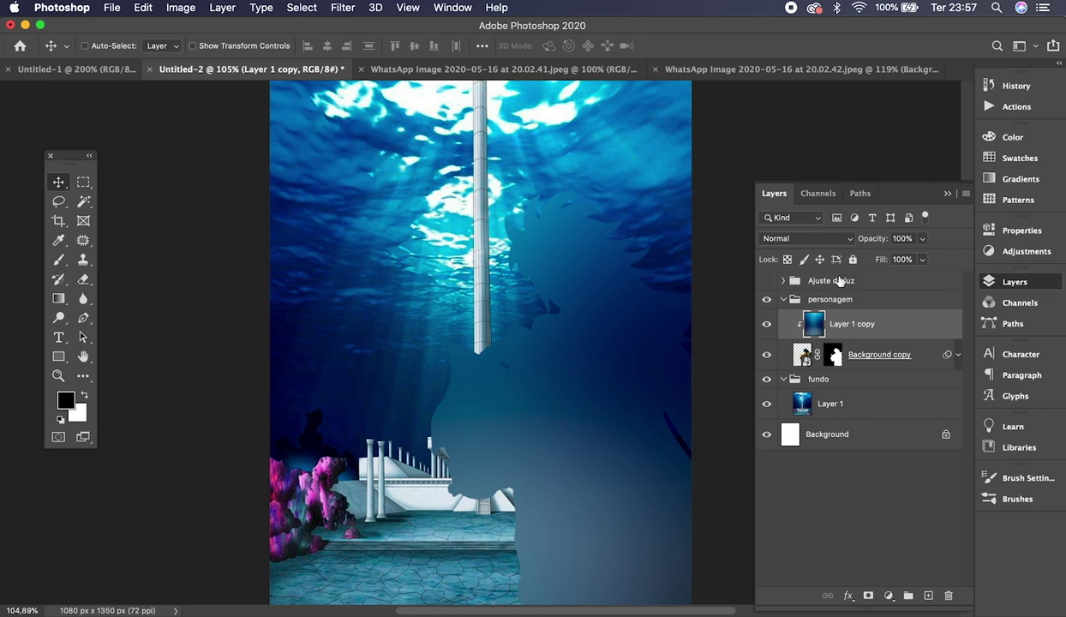
left_click(851, 240)
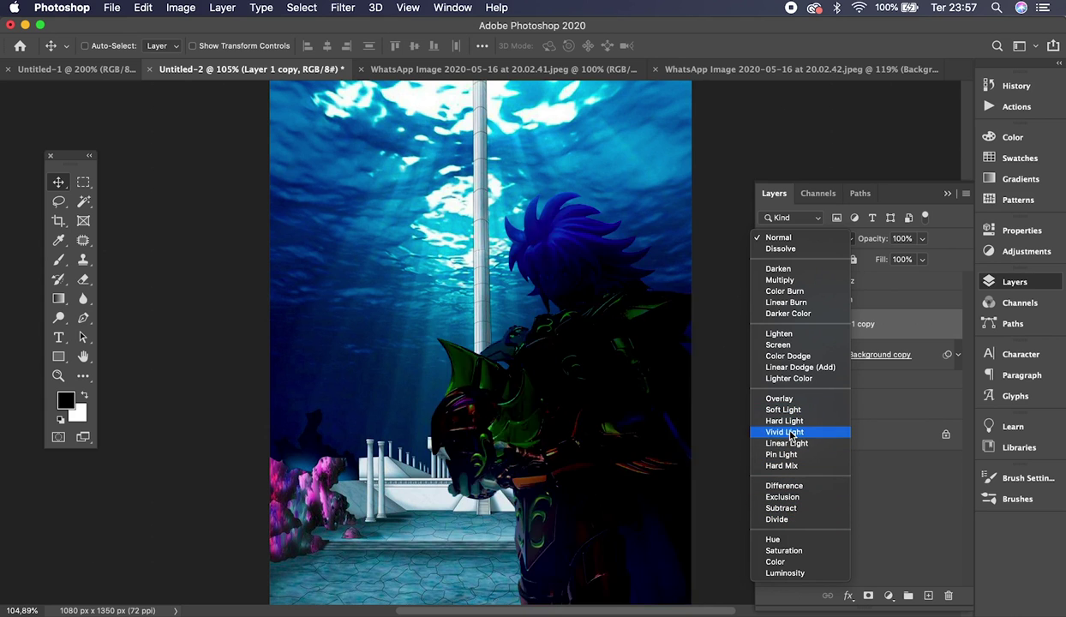
left_click(804, 357)
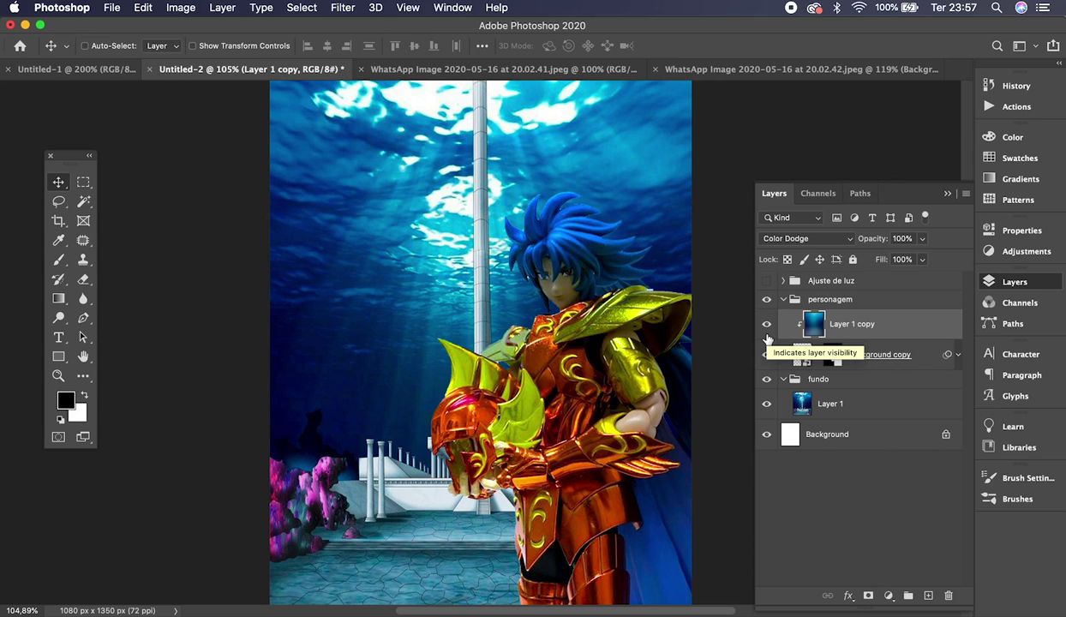
Step: Compare the character's lighting with and without the Color Dodge Layer 1 copy, leaving the layer visible
left_click(768, 325)
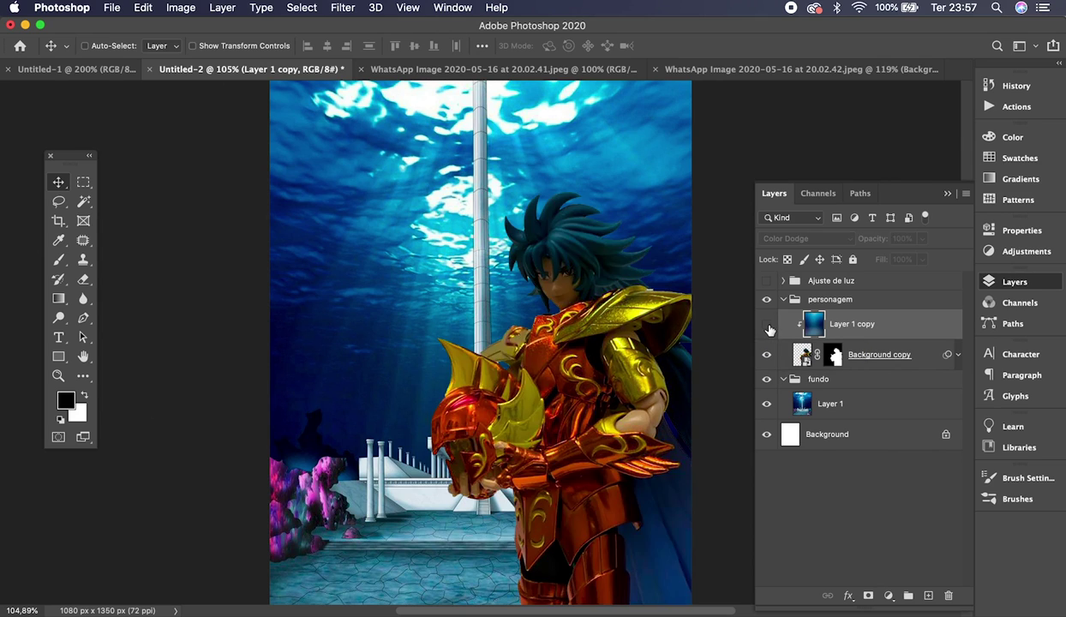
left_click(768, 326)
left_click(767, 325)
left_click(767, 326)
left_click(768, 329)
left_click(768, 330)
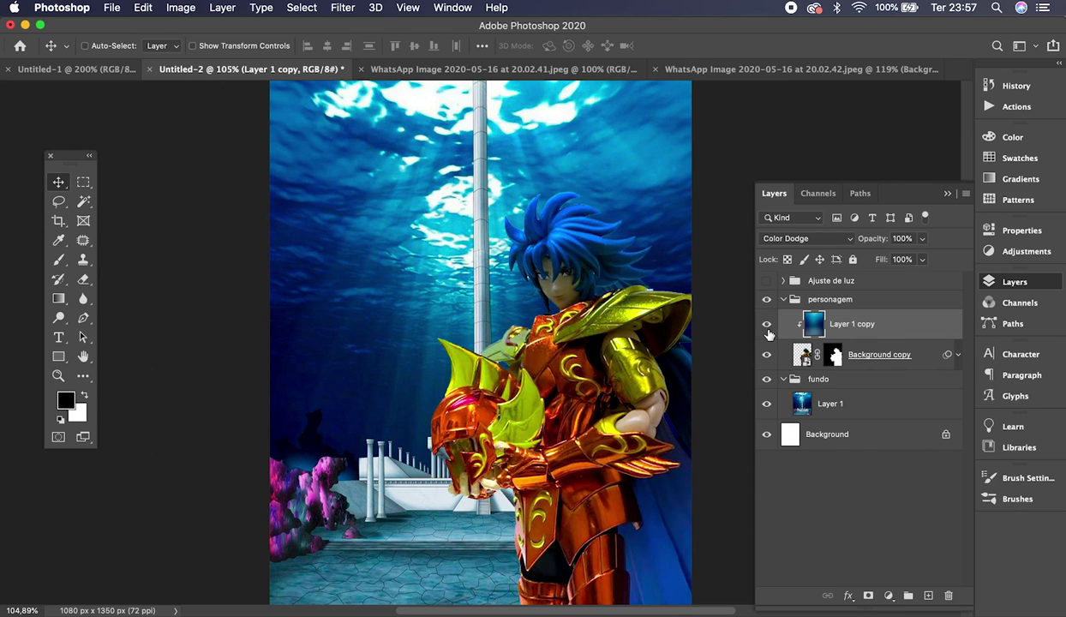
left_click(768, 330)
left_click(768, 329)
left_click(768, 329)
left_click(766, 331)
left_click(767, 331)
left_click(767, 330)
left_click(768, 329)
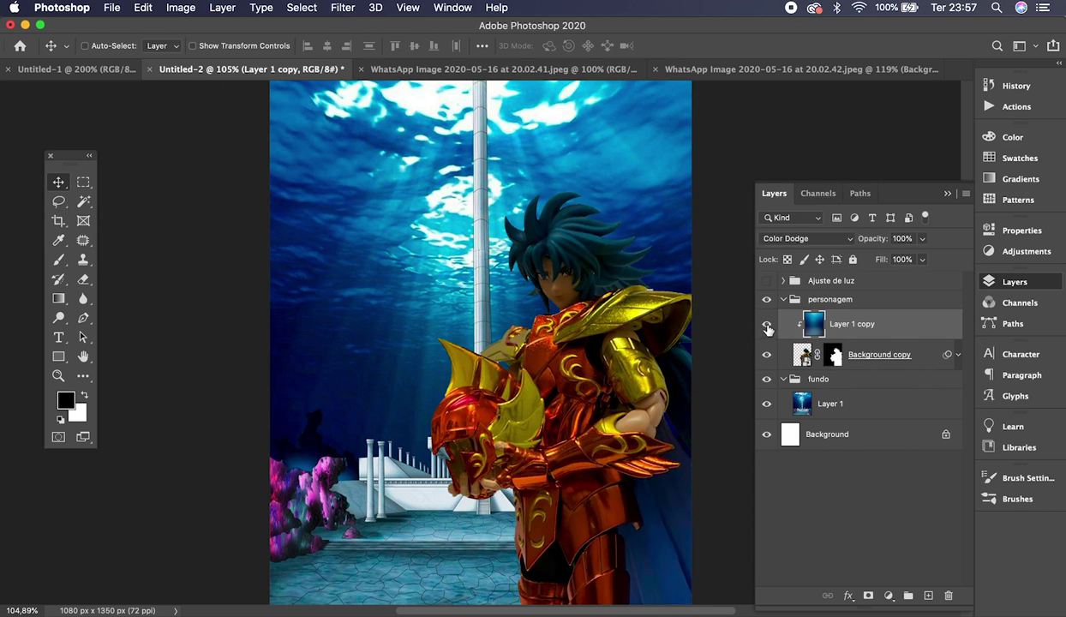
left_click(768, 329)
Step: Collapse the personagem group, expand and show the Ajuste de luz group with Curves 1 hidden, and select Curves 1
left_click(783, 299)
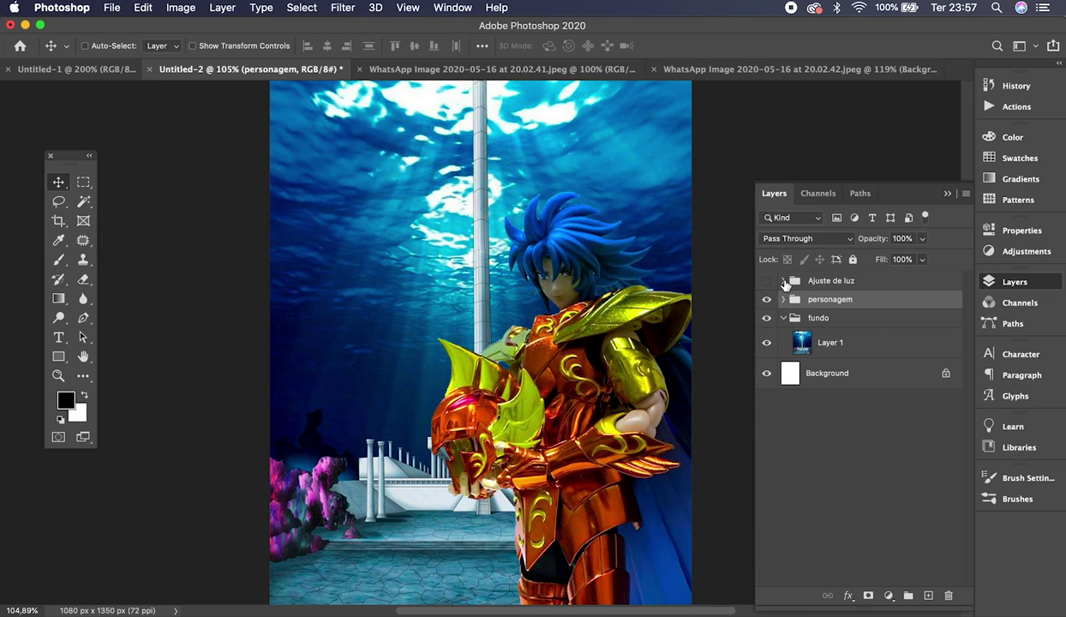
left_click(784, 281)
left_click(767, 306)
left_click(767, 306)
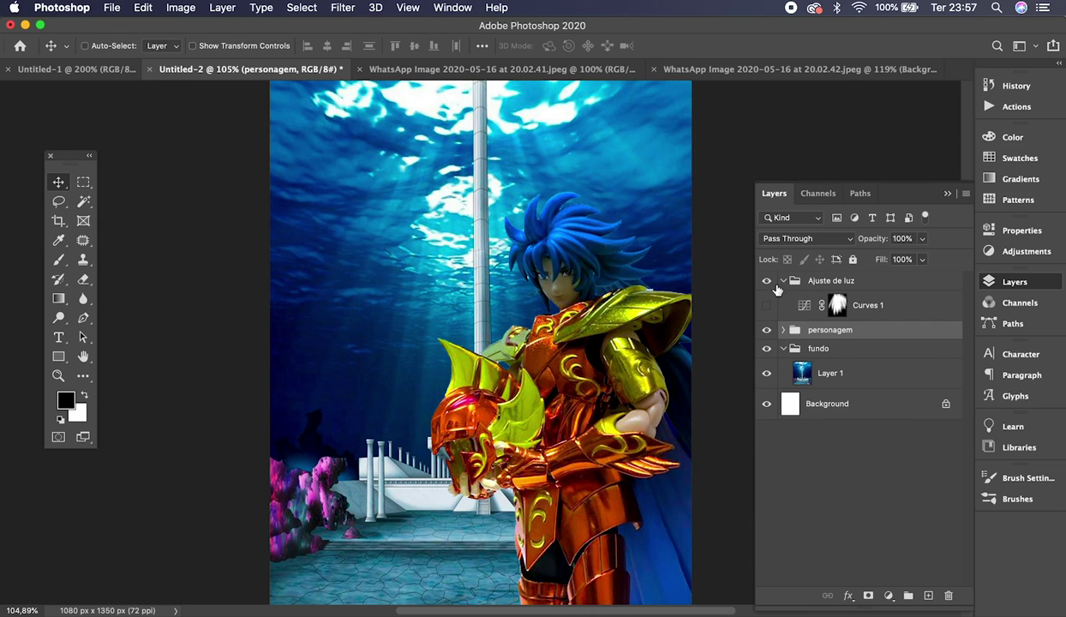
left_click(806, 315)
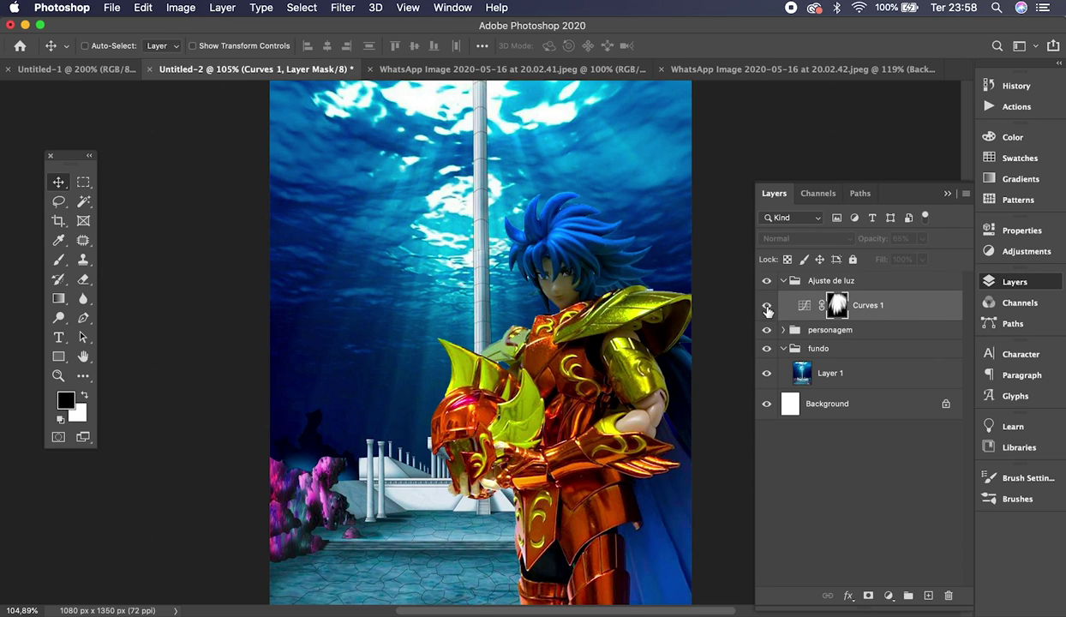
Step: Compare the composition's light with and without the Curves 1 adjustment, leaving it hidden
left_click(767, 307)
left_click(767, 310)
left_click(767, 307)
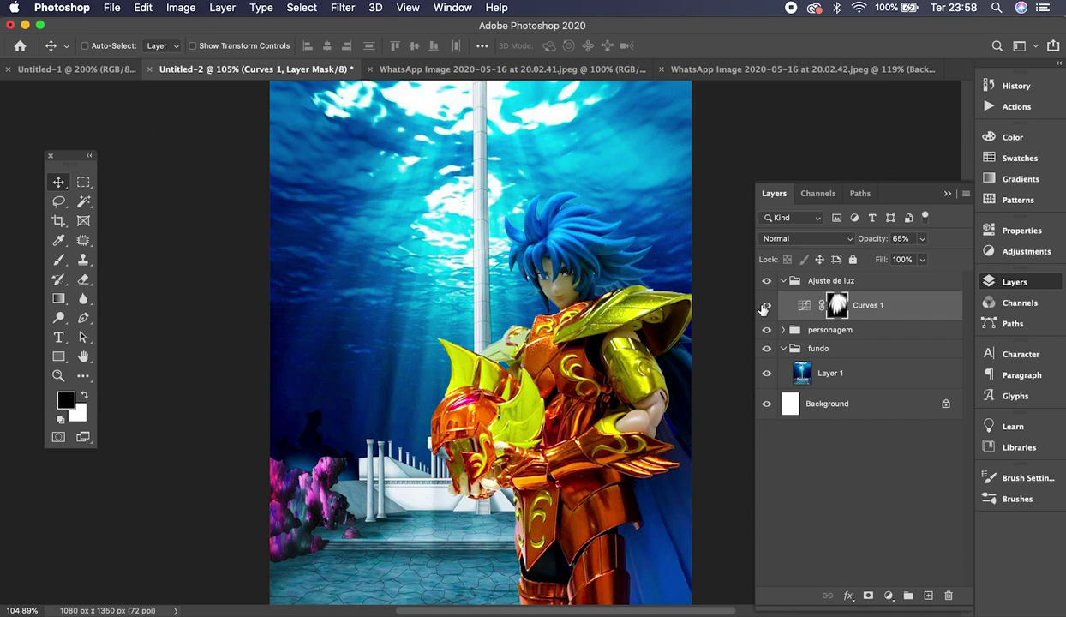
left_click(765, 307)
left_click(767, 307)
left_click(767, 309)
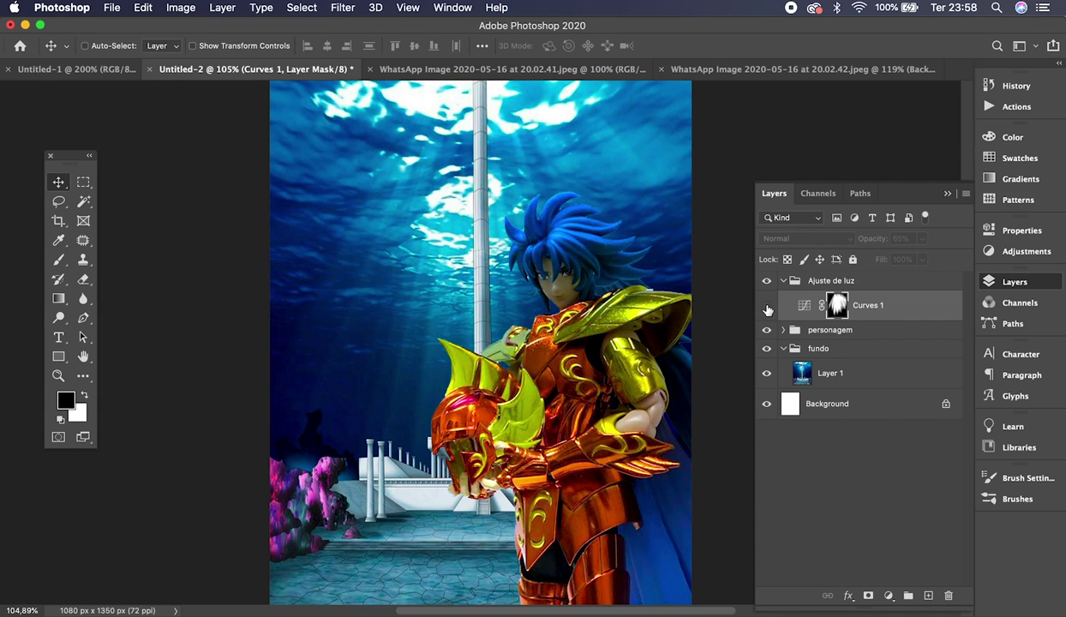
left_click(768, 308)
left_click(767, 309)
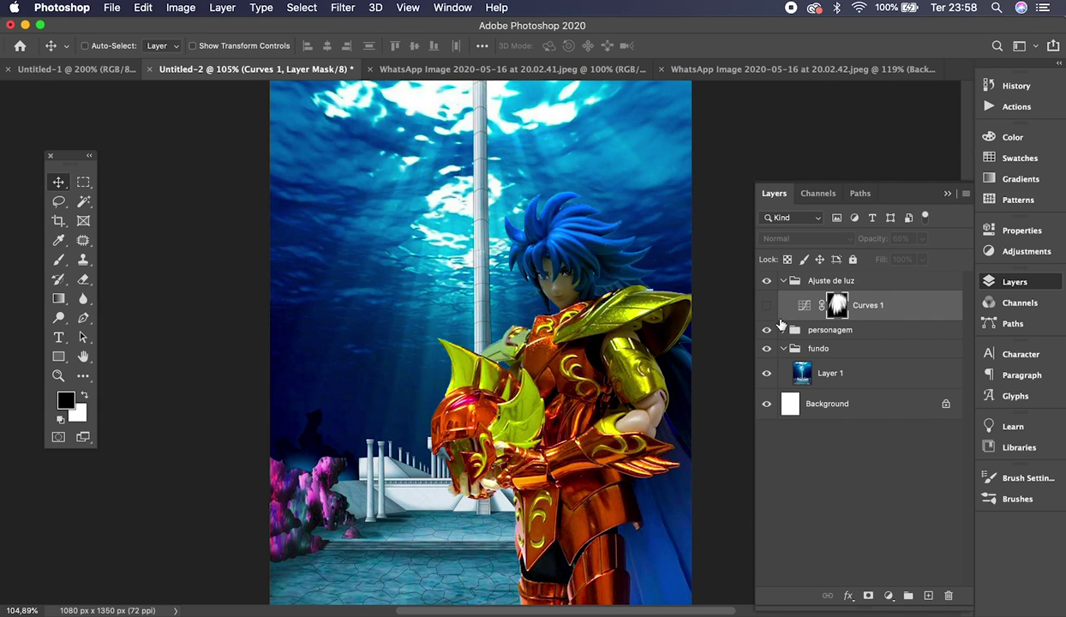
Step: Add a Levels adjustment above Curves 1 with the midtone input at 1,27 and the white input at 210
left_click(1008, 252)
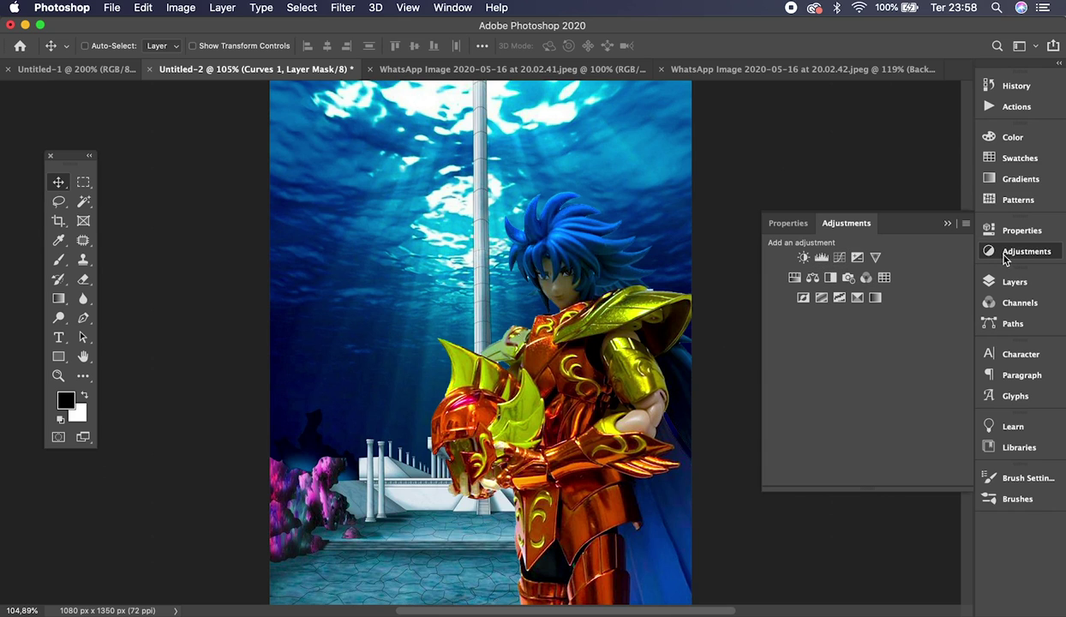
left_click(452, 8)
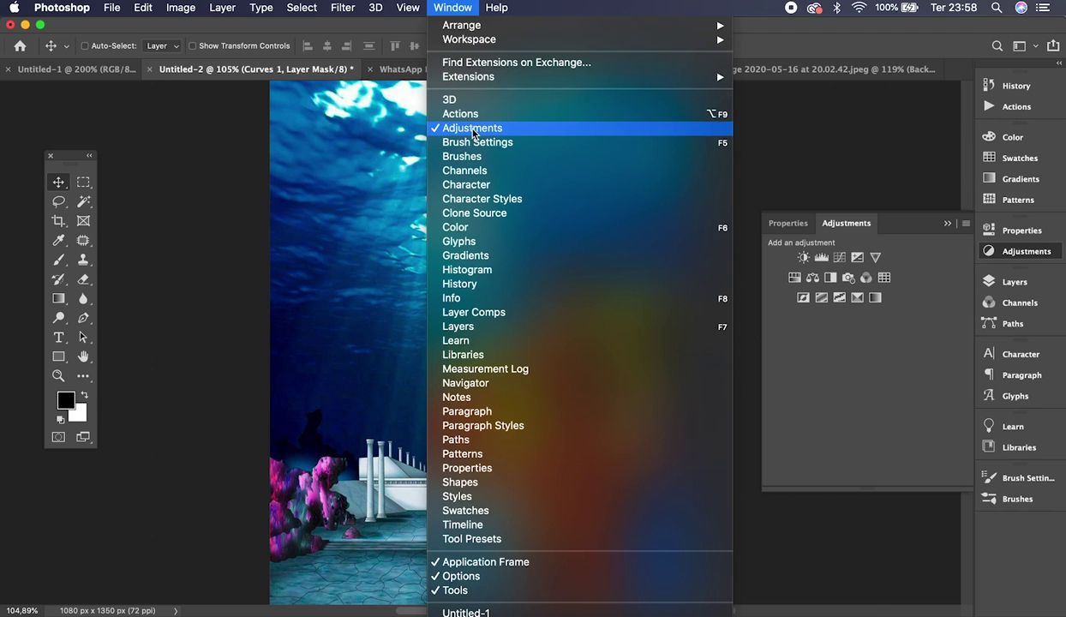
left_click(808, 337)
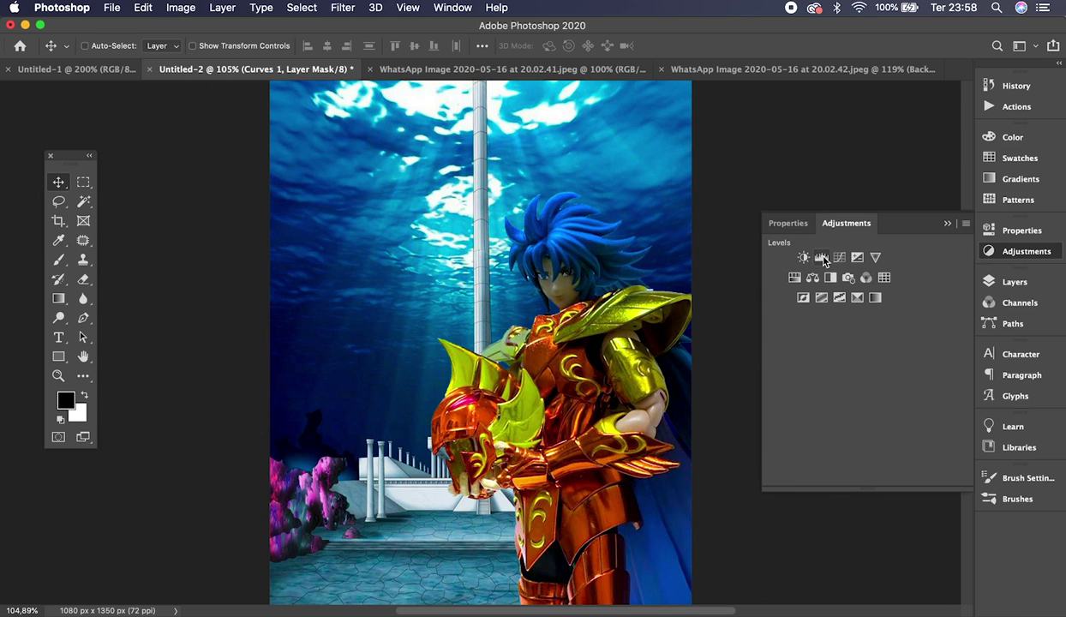
left_click(822, 257)
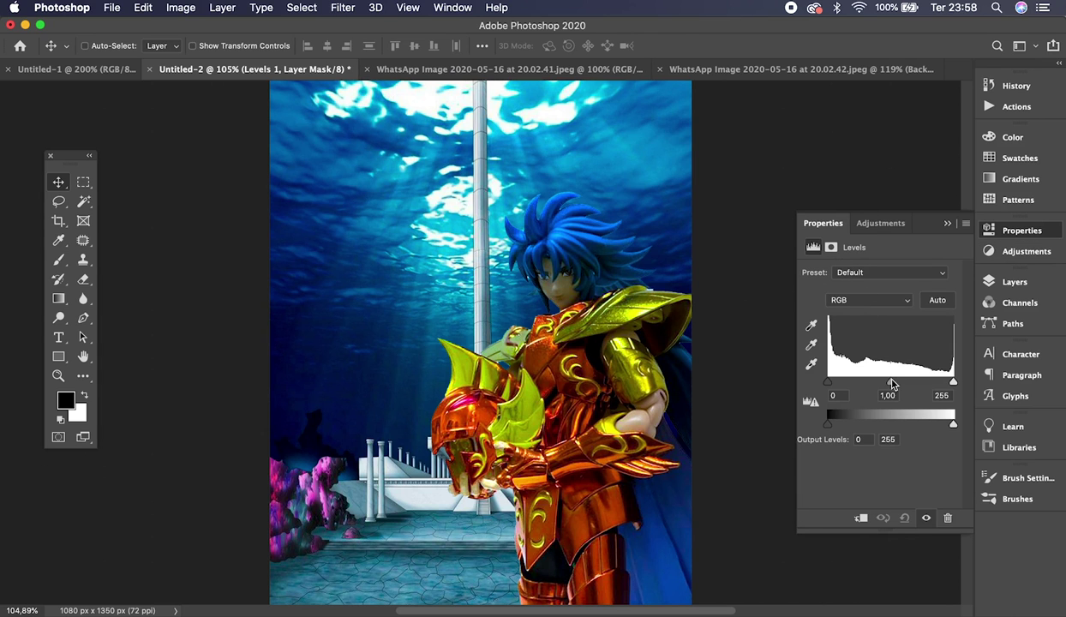
left_click_drag(890, 380, 870, 382)
left_click_drag(956, 387, 927, 389)
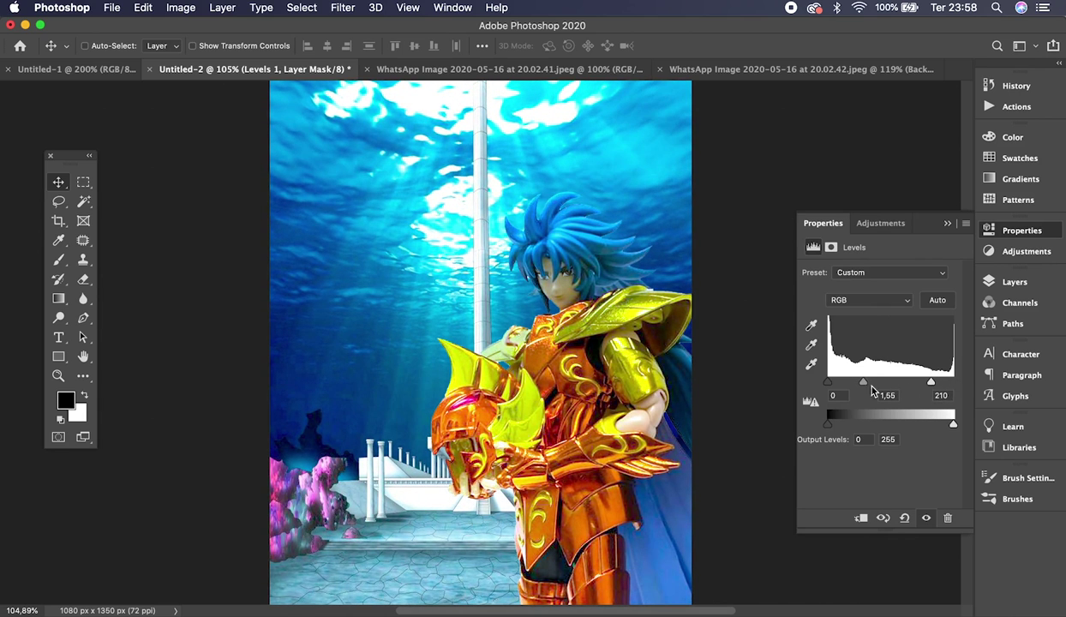
left_click_drag(863, 382, 872, 383)
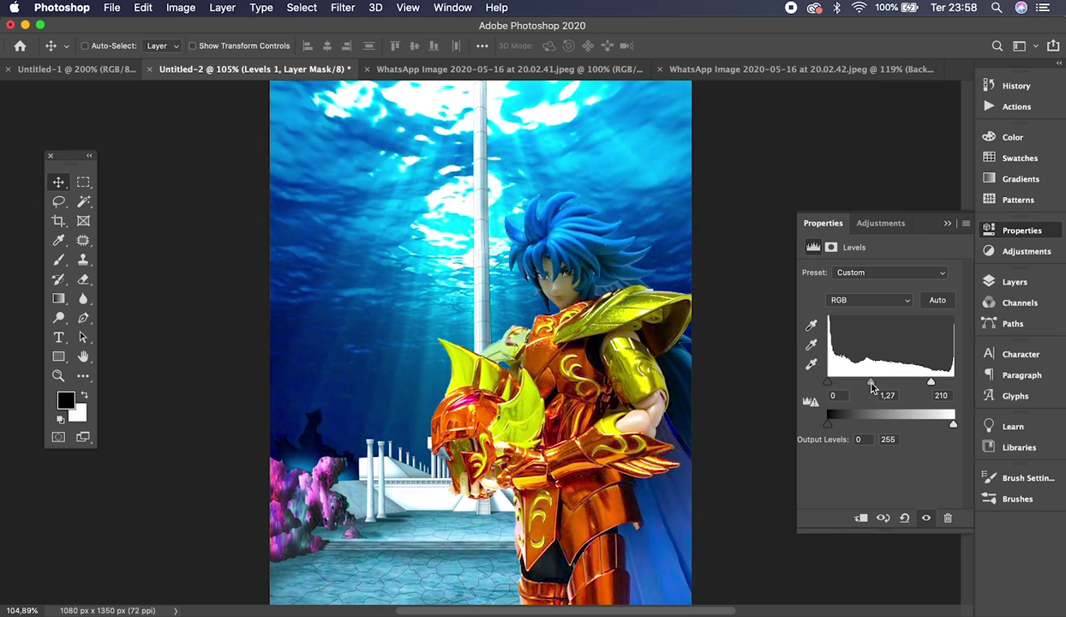
Step: Invert the Levels 1 layer mask to black so the adjustment is hidden across the whole image
left_click(1001, 283)
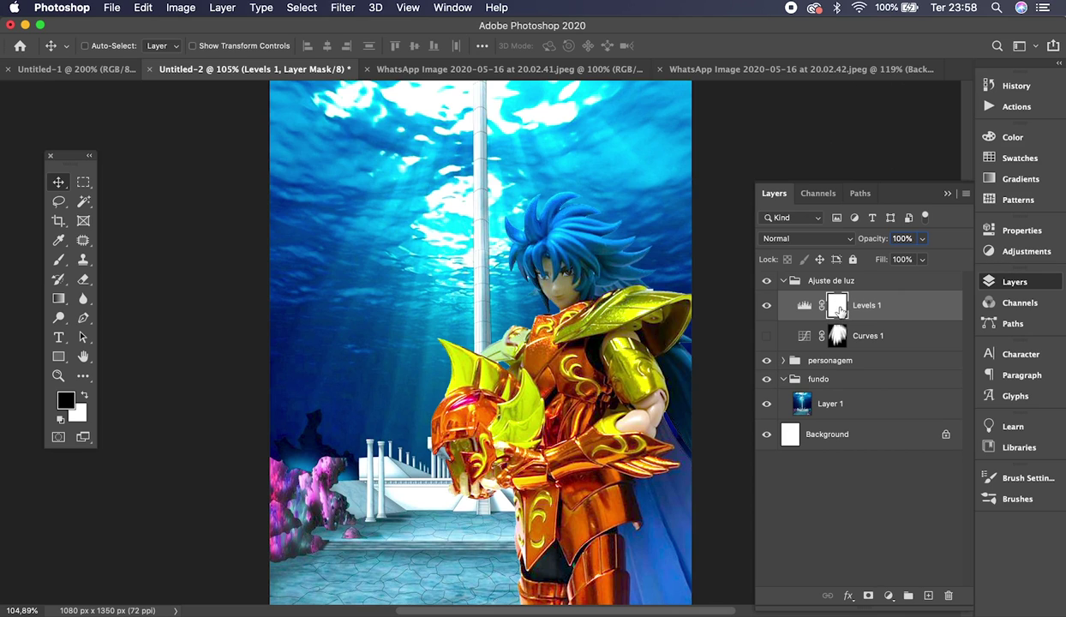
left_click(181, 8)
mouse_move(214, 50)
left_click(403, 222)
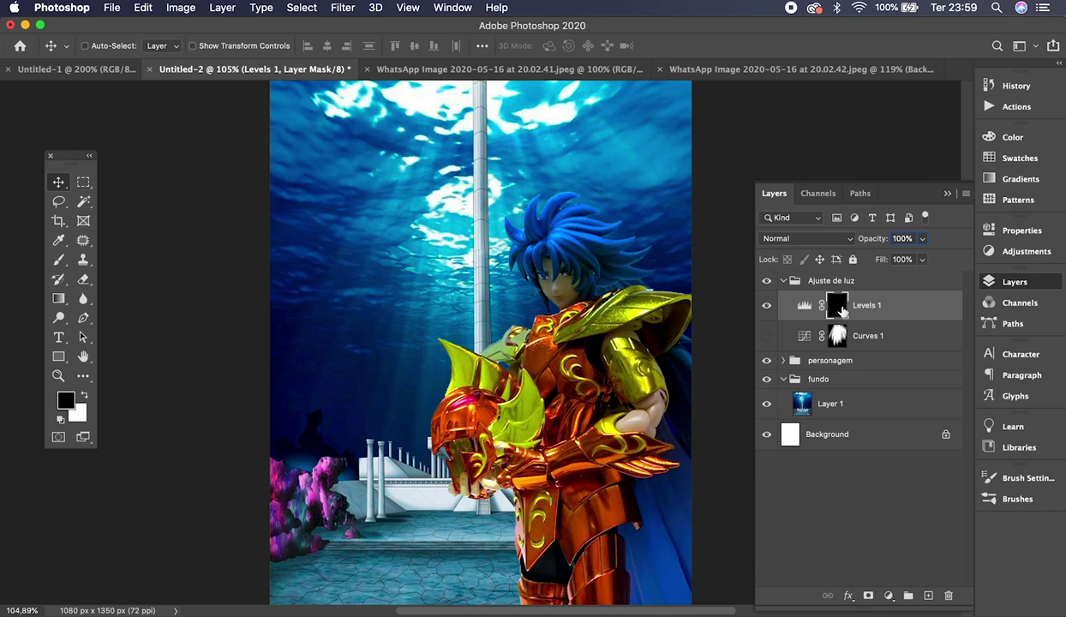
Step: Paint straight white light rays fanning down from the water surface on the Levels 1 mask, using a soft 30 px brush at 100% opacity
left_click(58, 259)
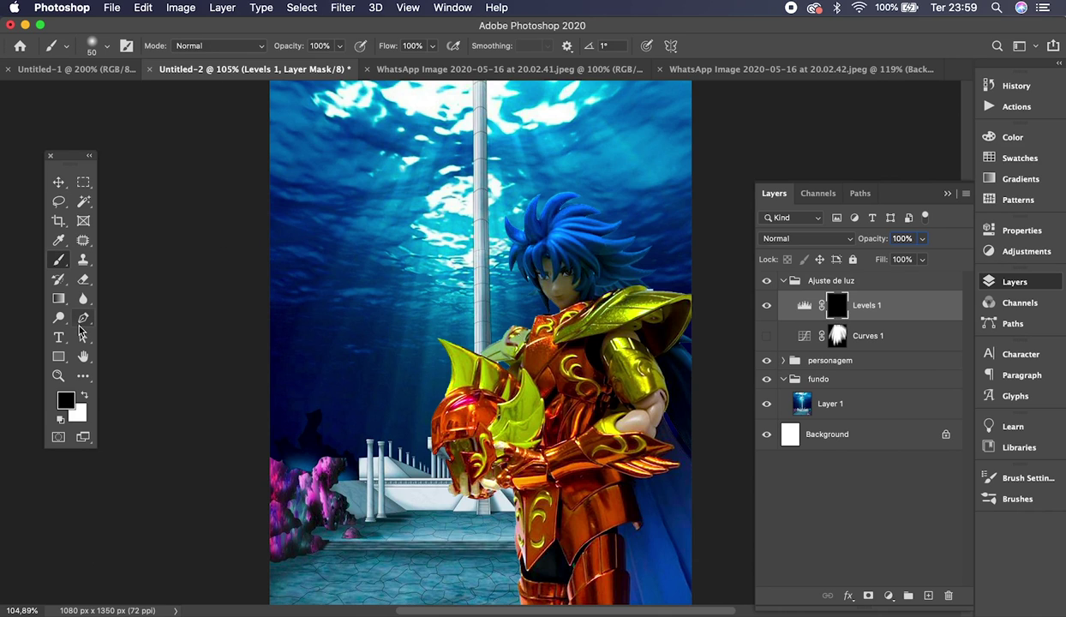
left_click(86, 397)
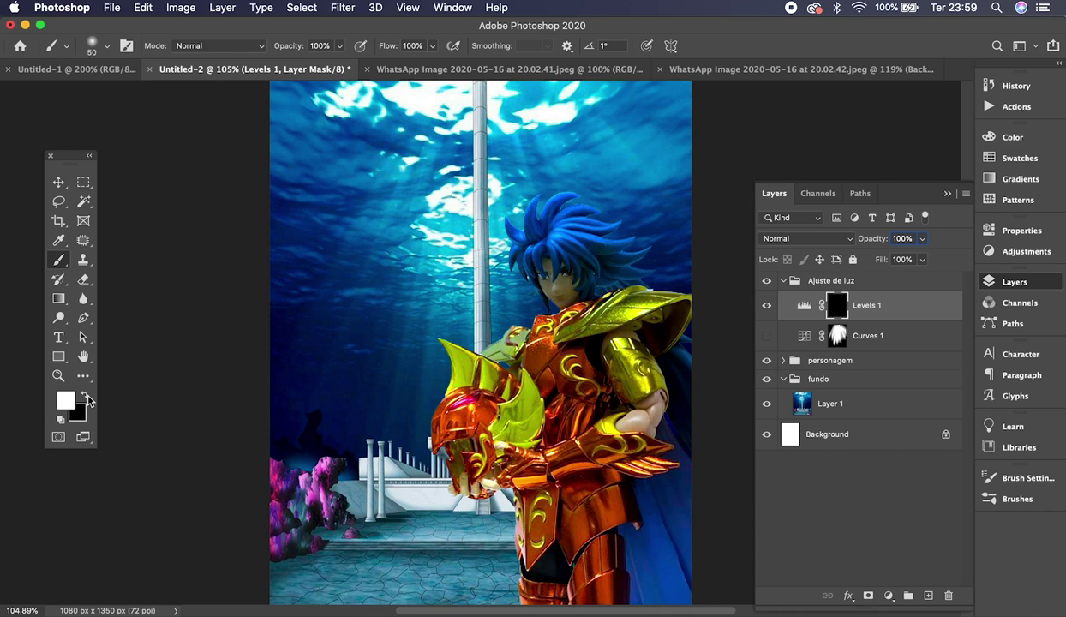
left_click(85, 398)
left_click(85, 398)
left_click(85, 398)
left_click(85, 398)
key("bracketleft")
key("bracketleft")
left_click(417, 101, "shift")
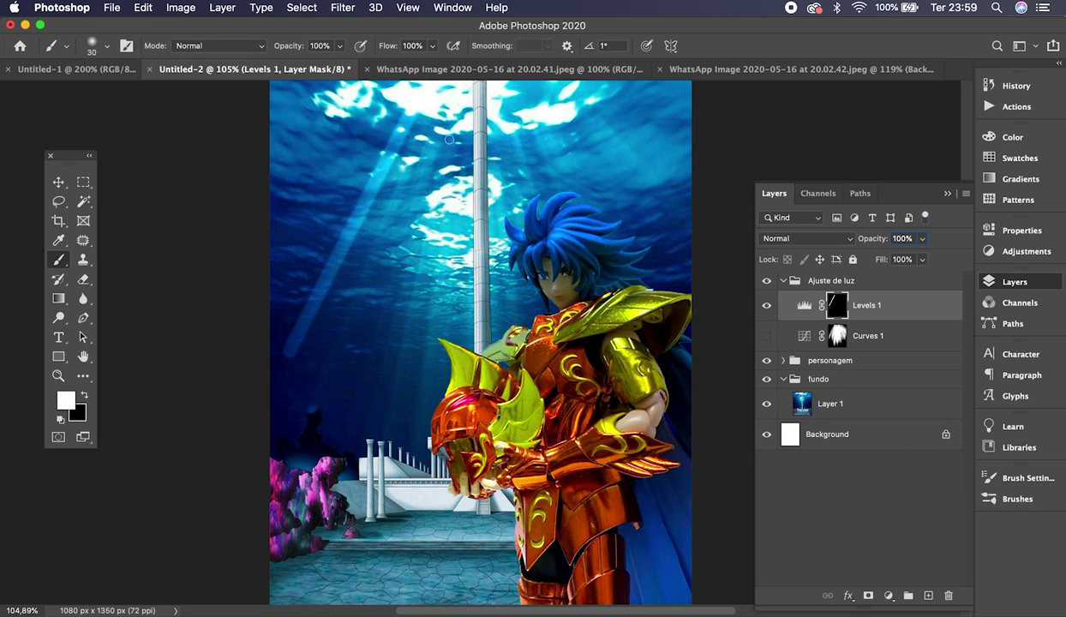
left_click(426, 96, "shift")
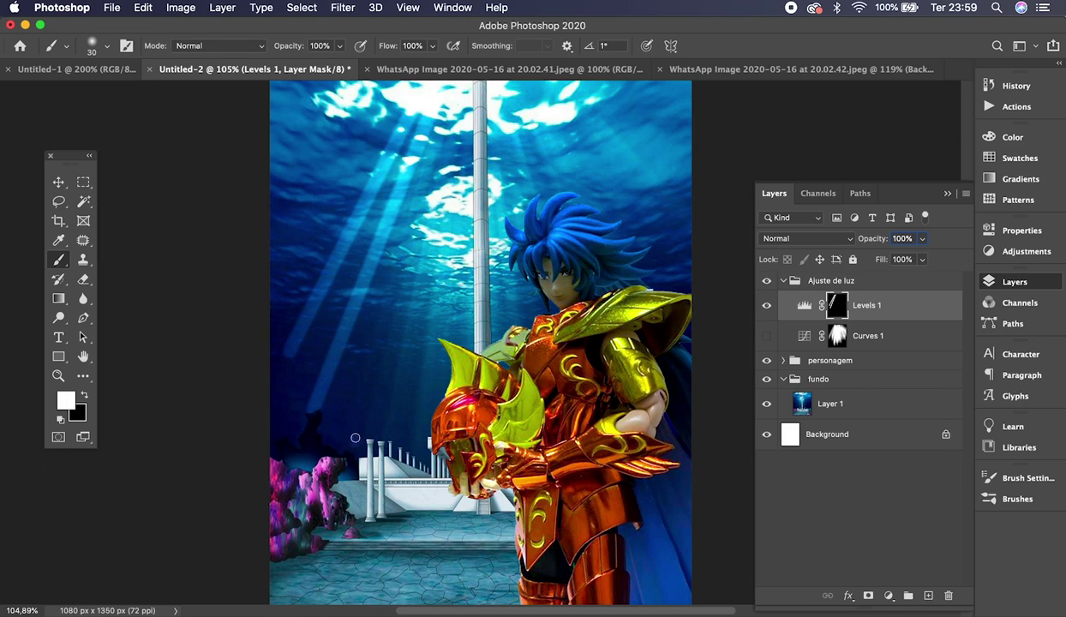
left_click(435, 96, "shift")
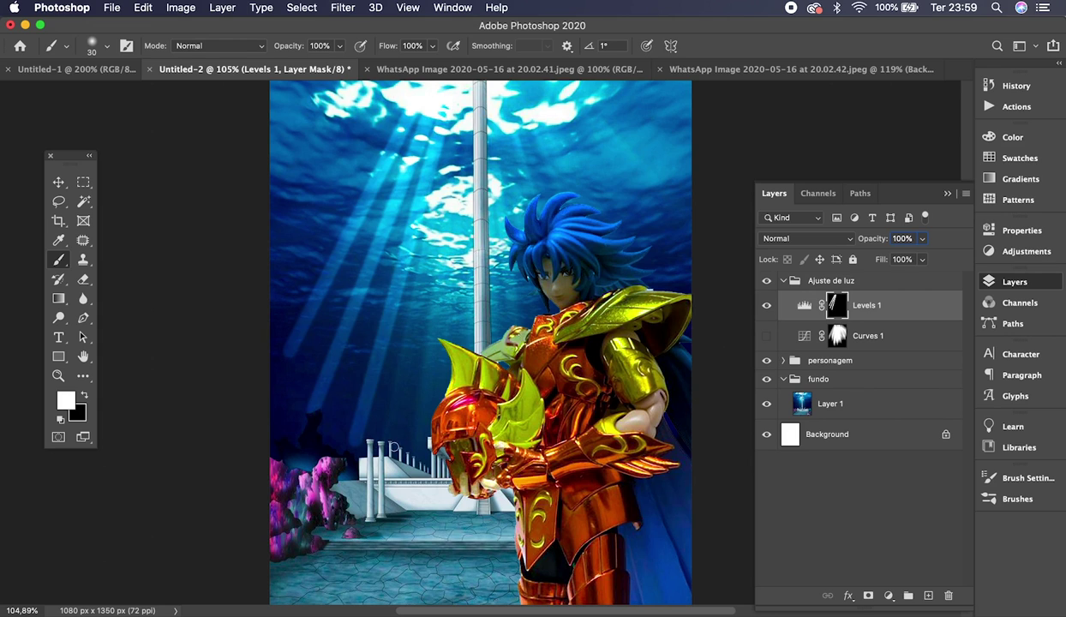
left_click(453, 109, "shift")
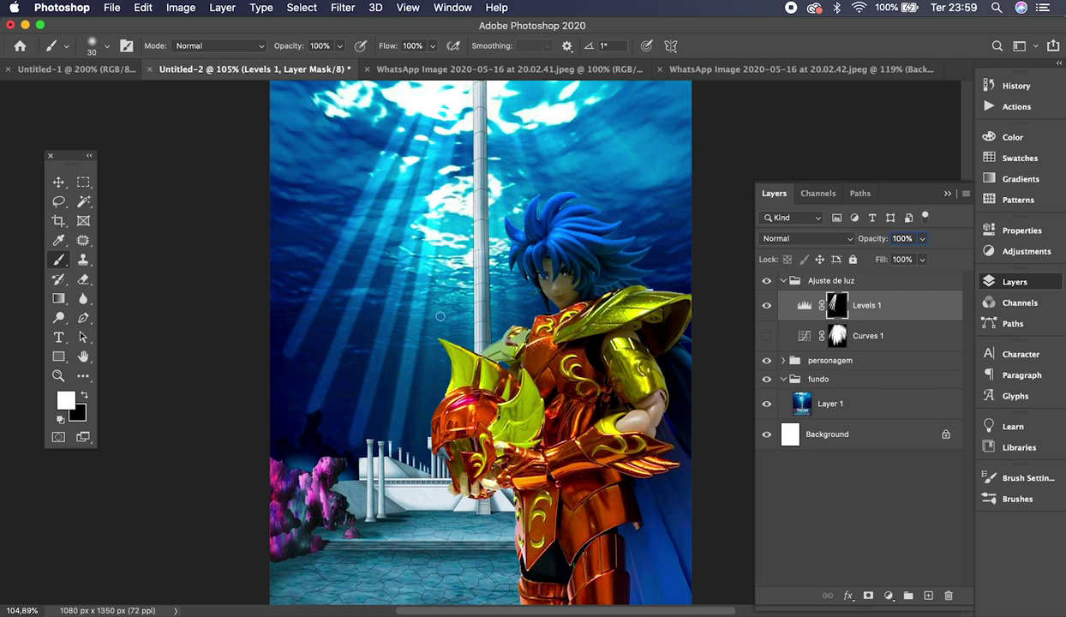
left_click(447, 120, "shift")
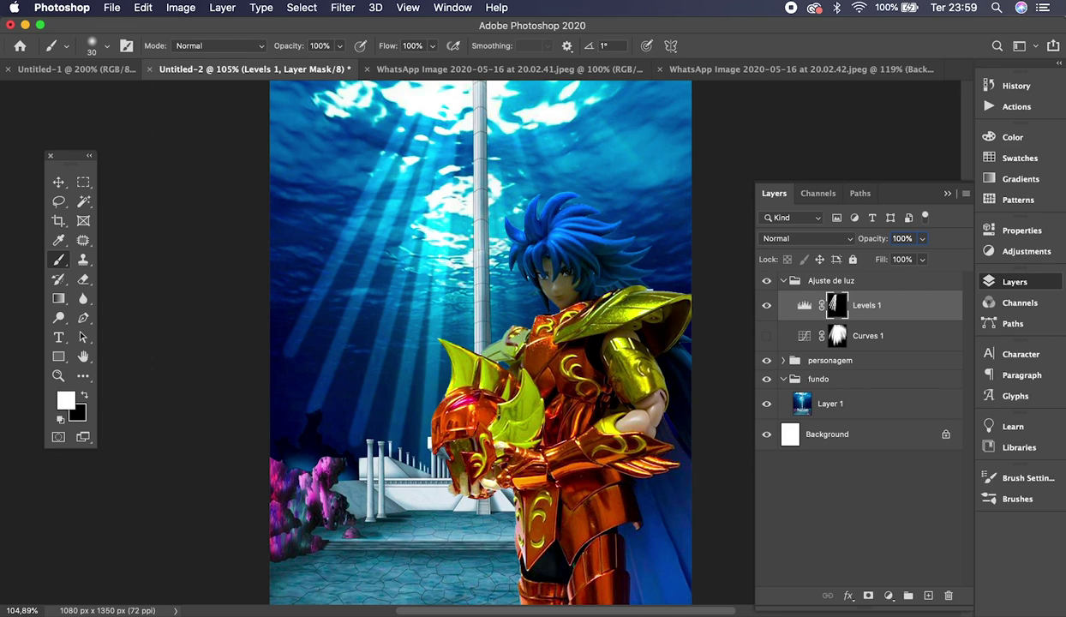
left_click(452, 91, "shift")
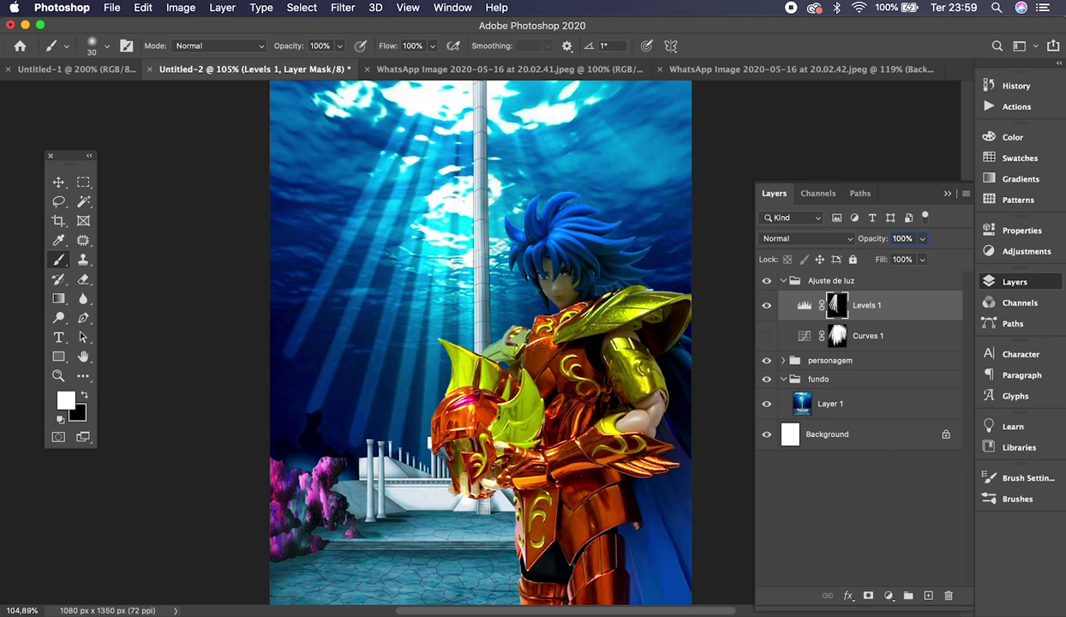
left_click(493, 86, "shift")
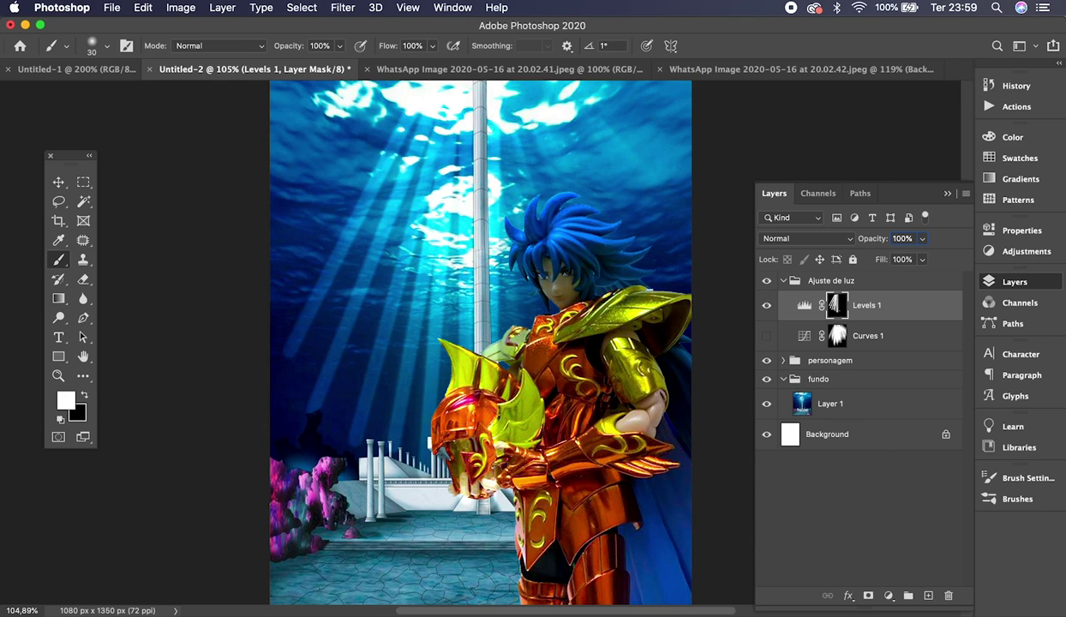
left_click(485, 91, "shift")
left_click(558, 416)
left_click(510, 96, "shift")
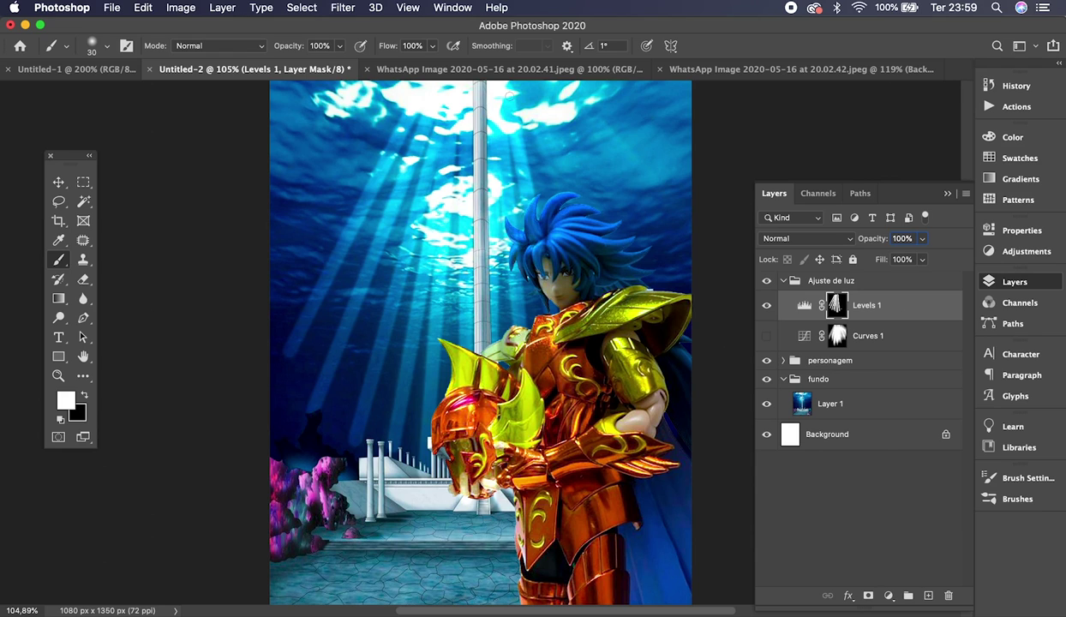
left_click(593, 420)
left_click(519, 85, "shift")
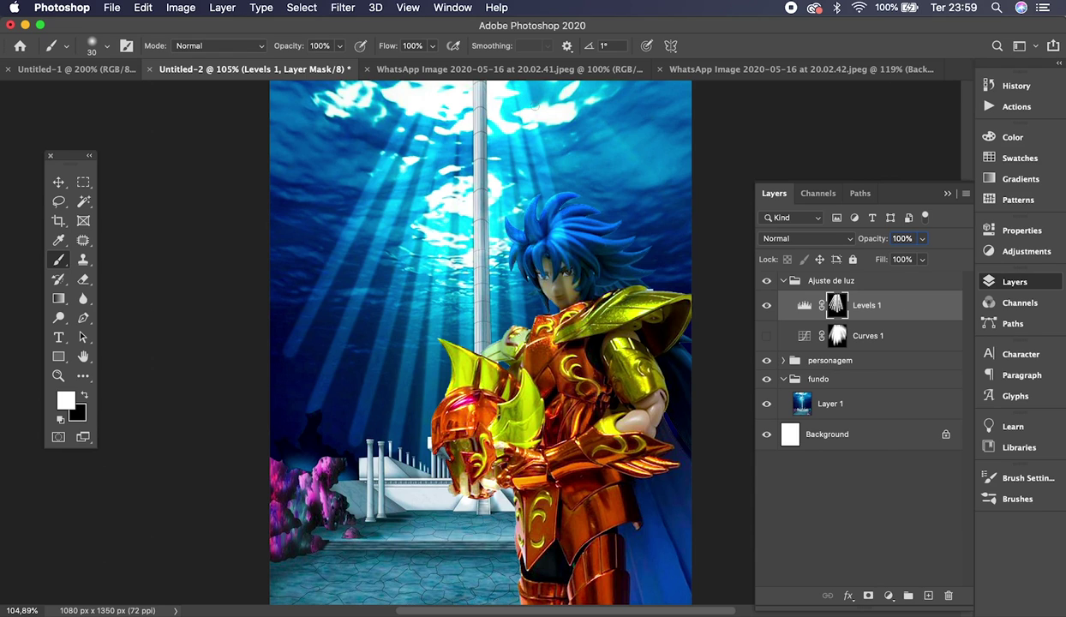
left_click(520, 91, "shift")
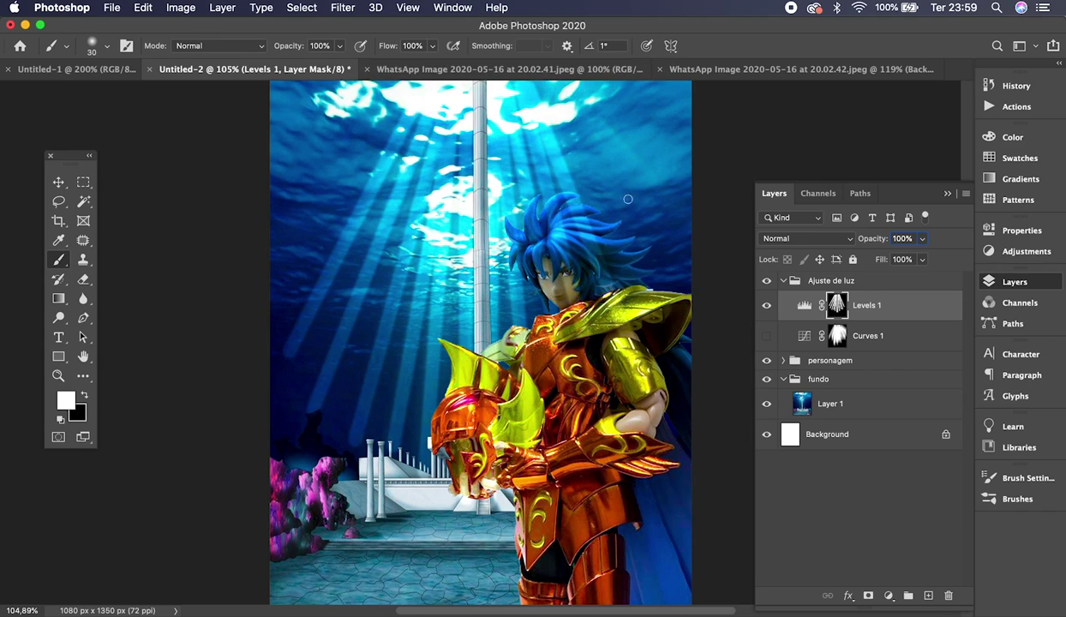
left_click(644, 241, "shift")
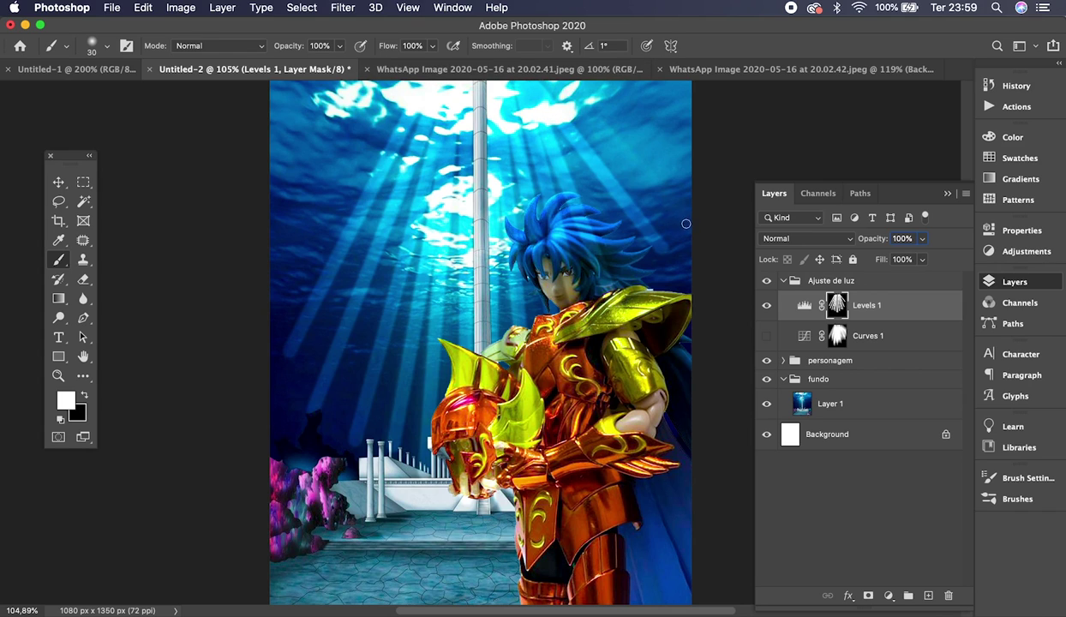
left_click(525, 84, "shift")
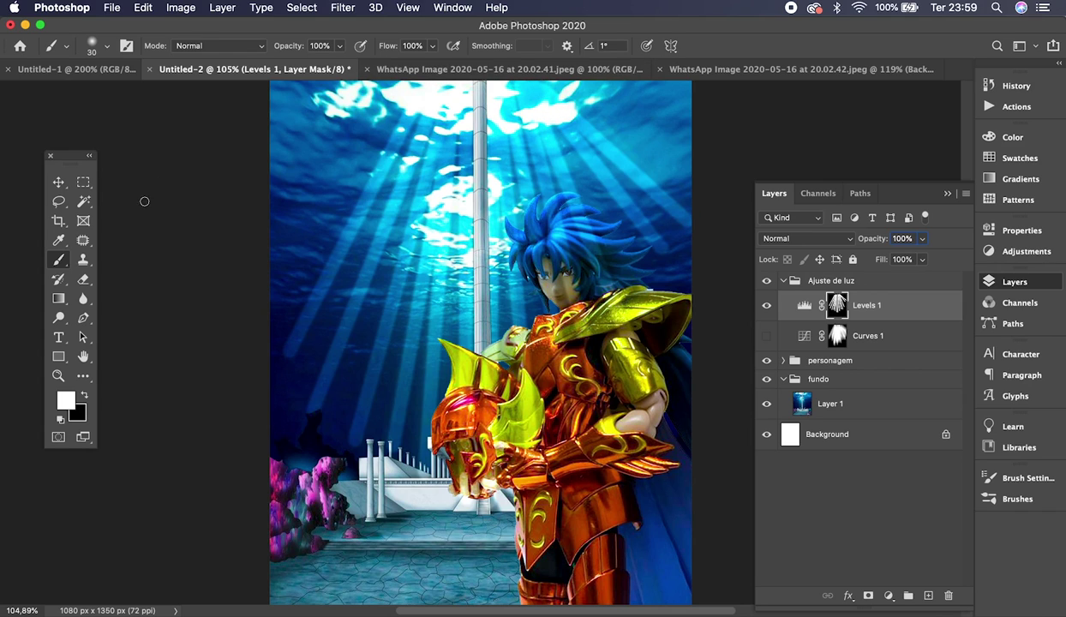
Step: Delete the hidden Curves 1 adjustment layer from the Ajuste de luz group
left_click(58, 182)
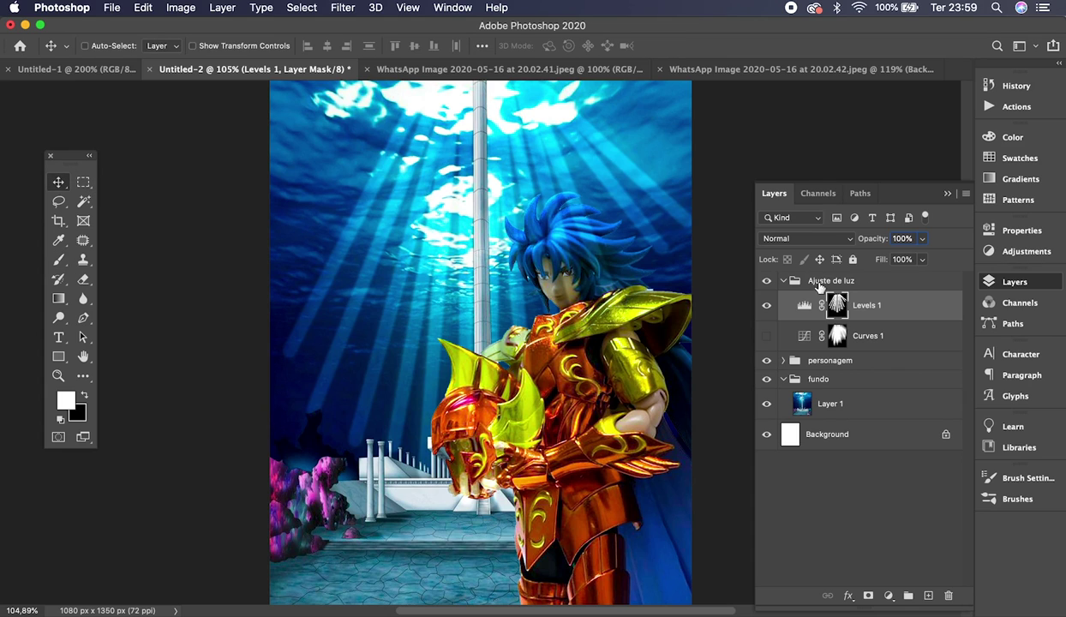
left_click(839, 335)
key("Delete")
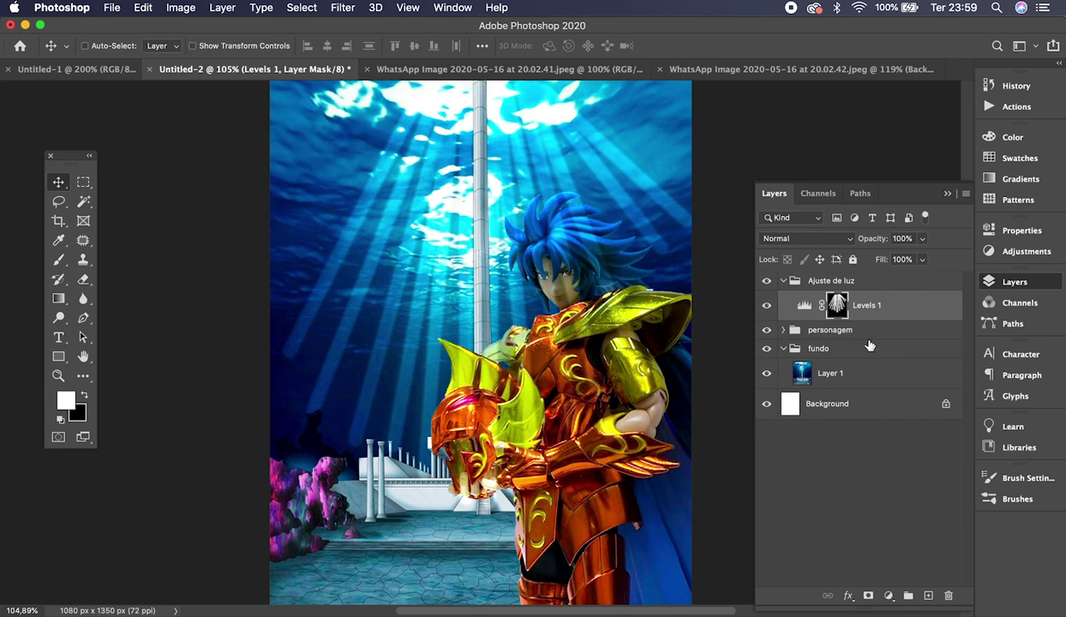
Step: Display the Levels 1 mask alone, apply a Motion Blur with angle -89° and distance 469 pixels, and return to the composite view
left_click(832, 307, "alt")
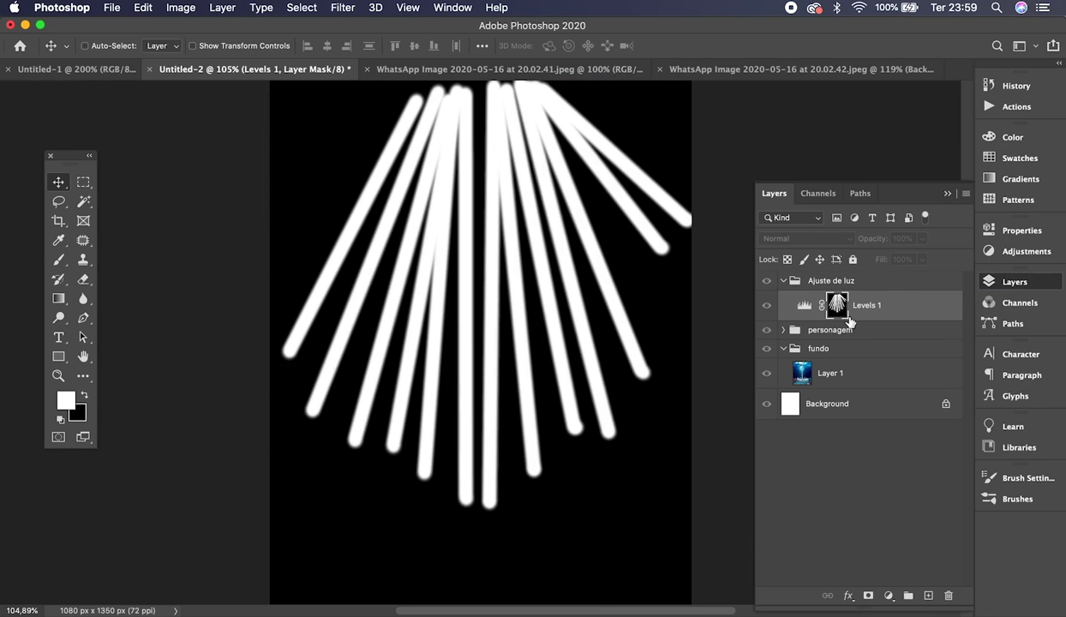
left_click(343, 8)
mouse_move(496, 185)
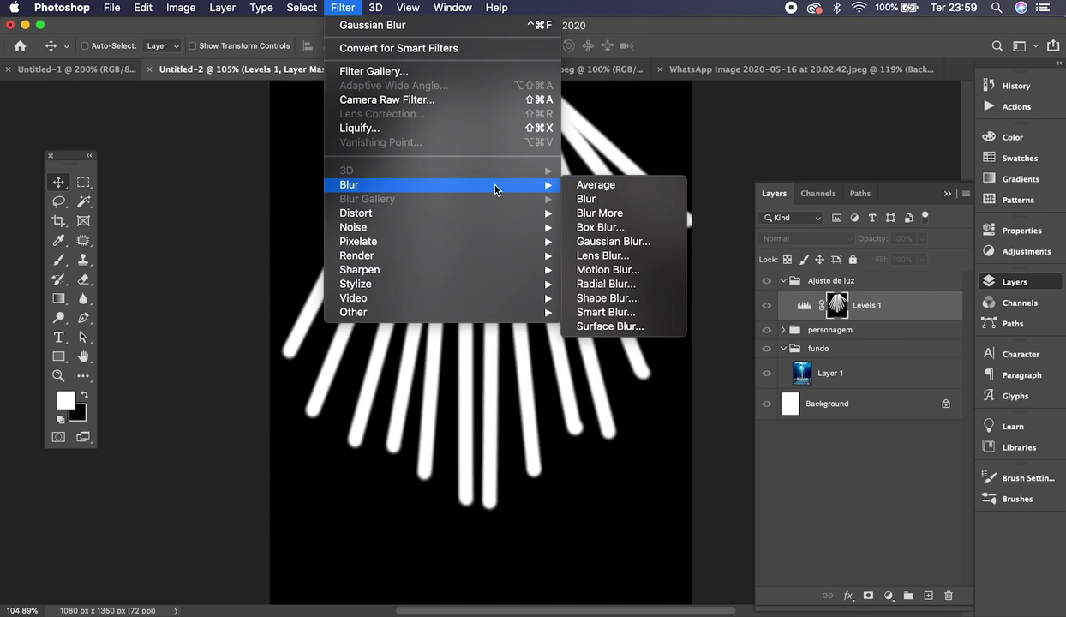
left_click(617, 270)
mouse_move(542, 337)
left_mouse_down()
mouse_move(522, 344)
mouse_move(537, 352)
mouse_move(528, 333)
mouse_move(543, 341)
left_mouse_up()
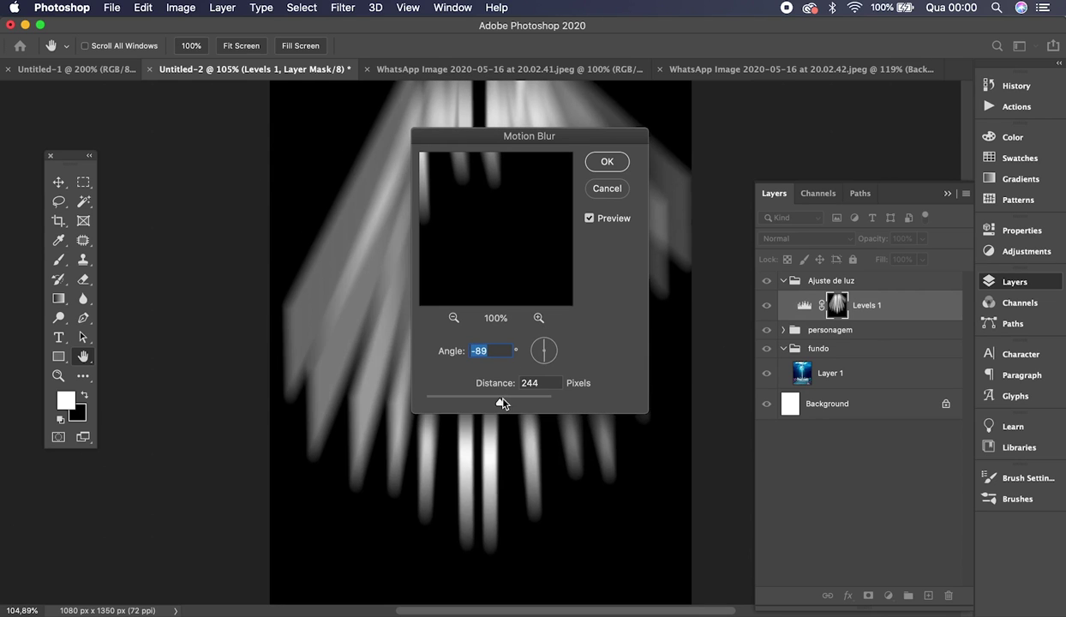
mouse_move(508, 405)
left_mouse_down()
mouse_move(522, 407)
mouse_move(515, 403)
left_mouse_up()
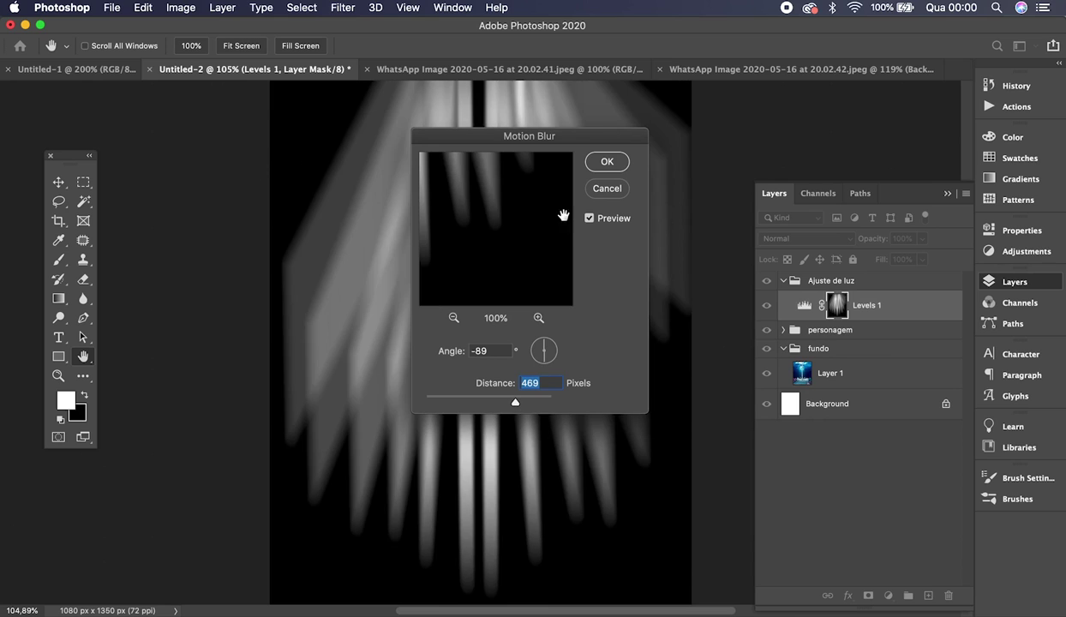
left_click(607, 162)
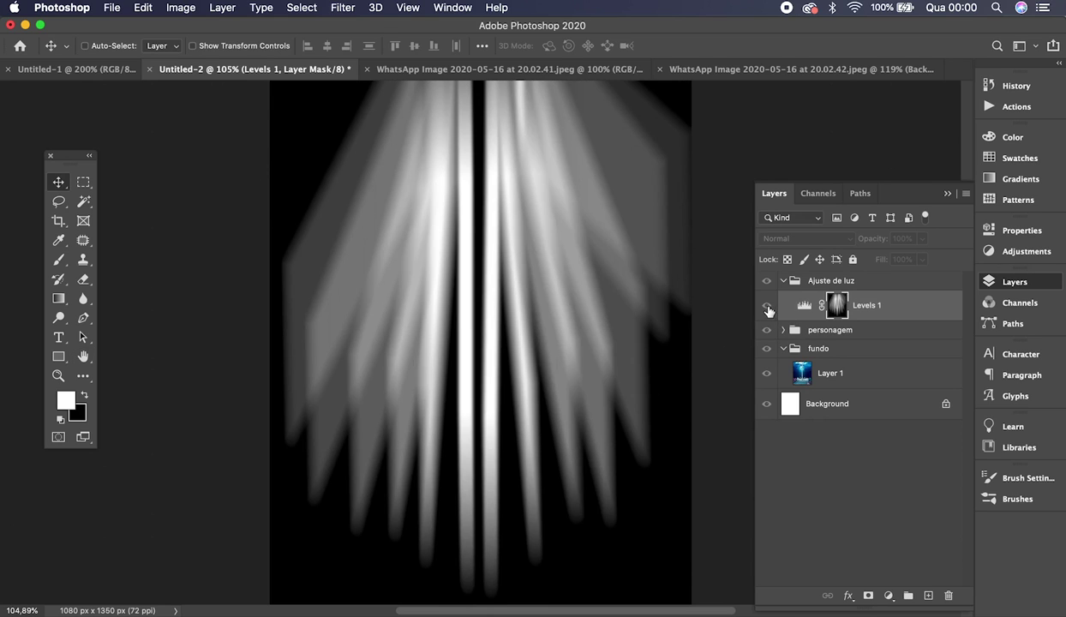
left_click(767, 305)
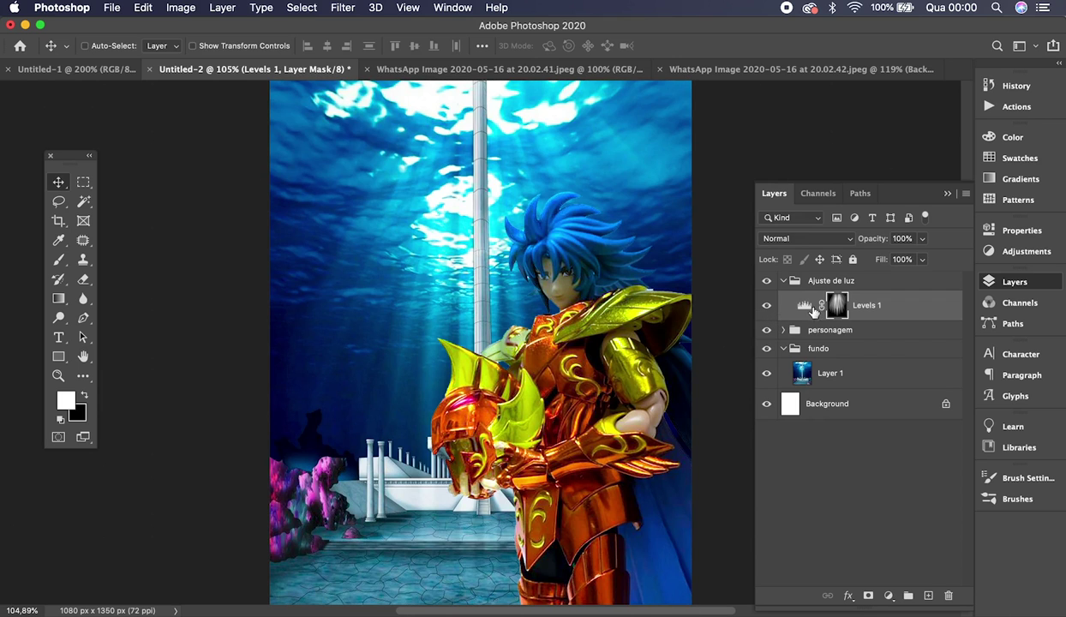
Step: Inspect the blurred Levels 1 mask, compare the image with and without the adjustment, leaving it visible, and collapse the Ajuste de luz group
left_click(835, 308, "alt")
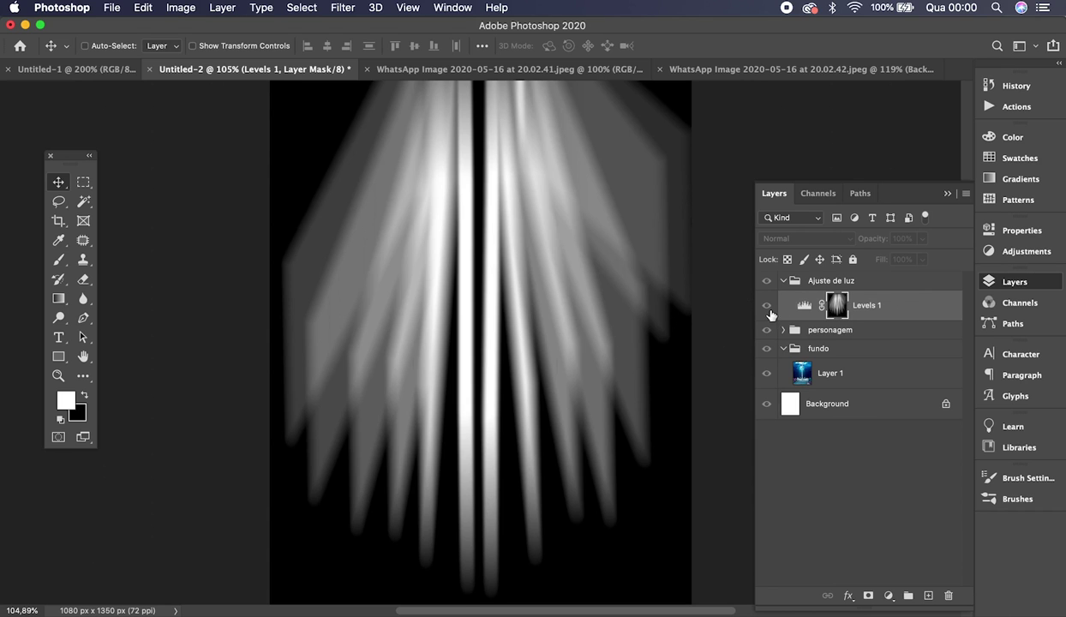
left_click(767, 308)
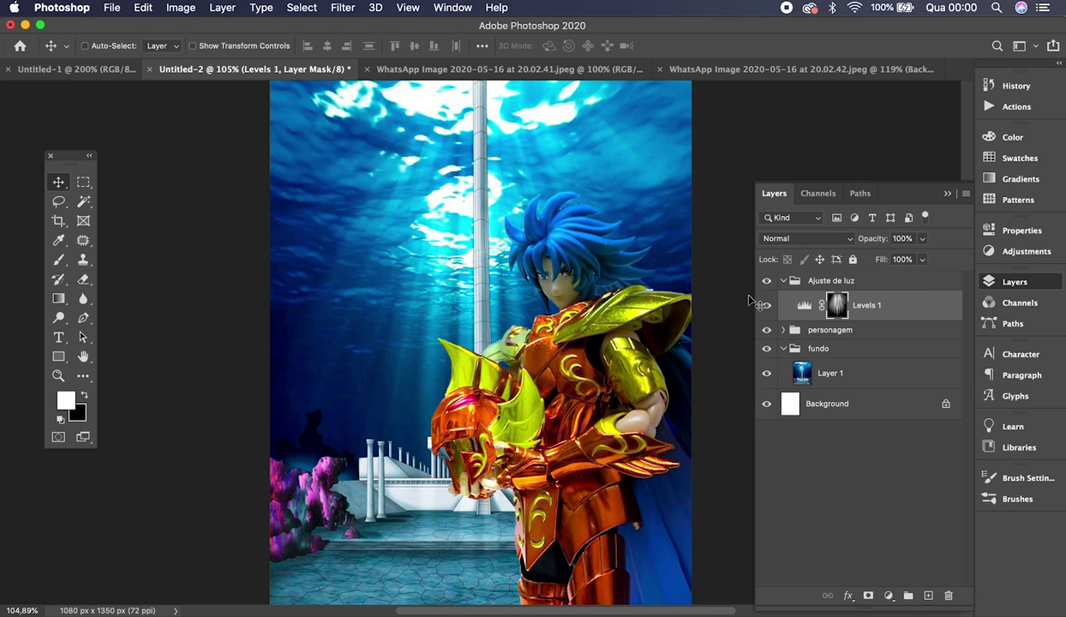
left_click(767, 309)
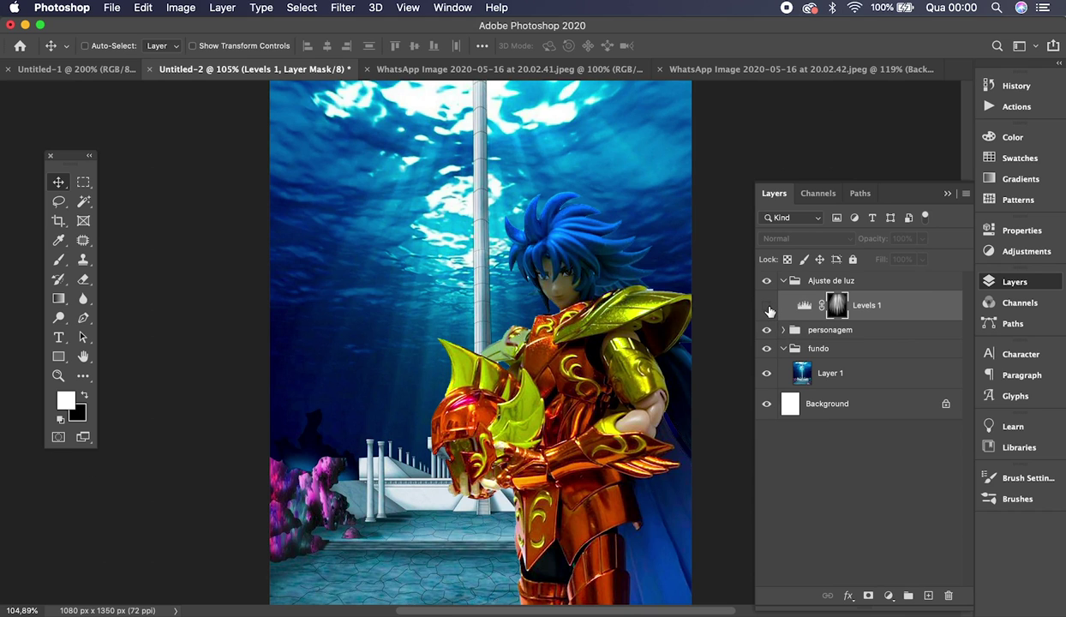
left_click(769, 309)
left_click(769, 309)
left_click(770, 309)
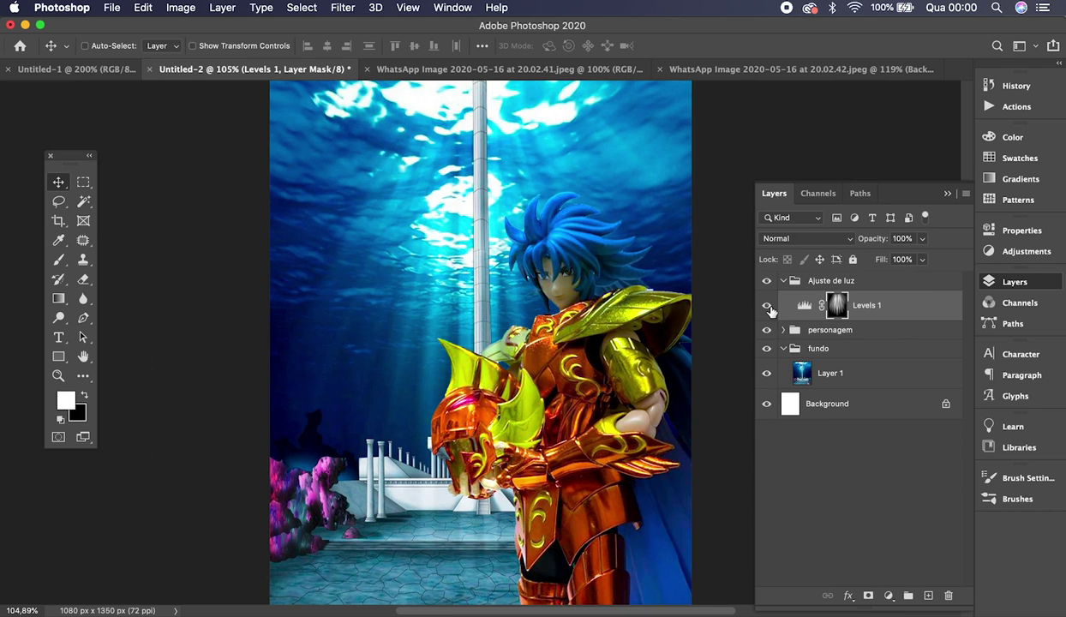
left_click(782, 281)
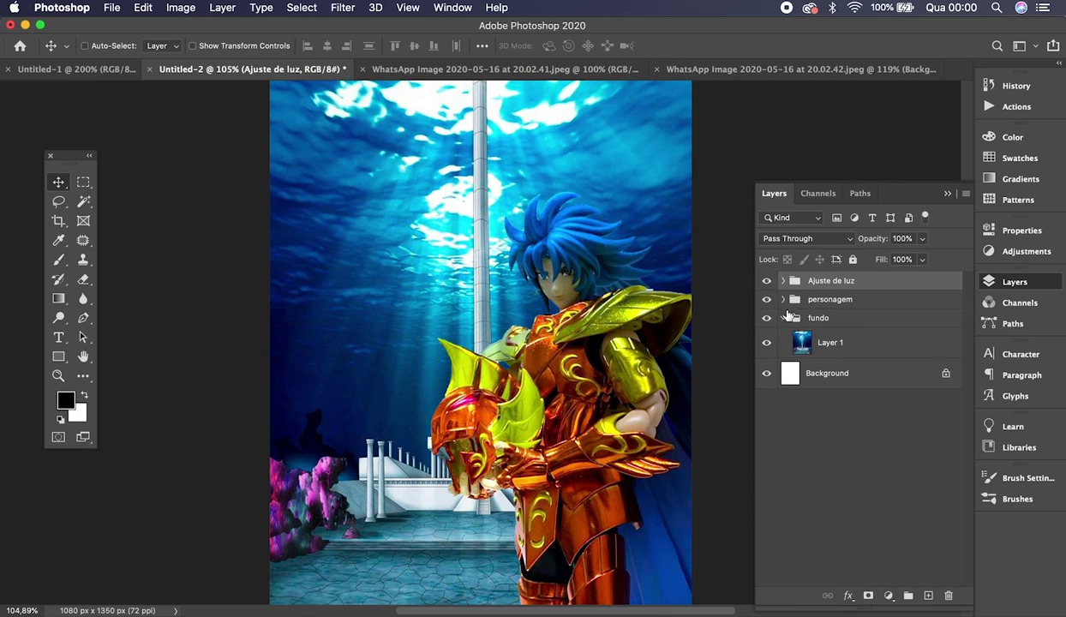
Step: Hide the three layer groups, show fundo and personagem again one at a time, and expand personagem to review its layers
left_click(783, 318)
left_click_drag(767, 280, 767, 299)
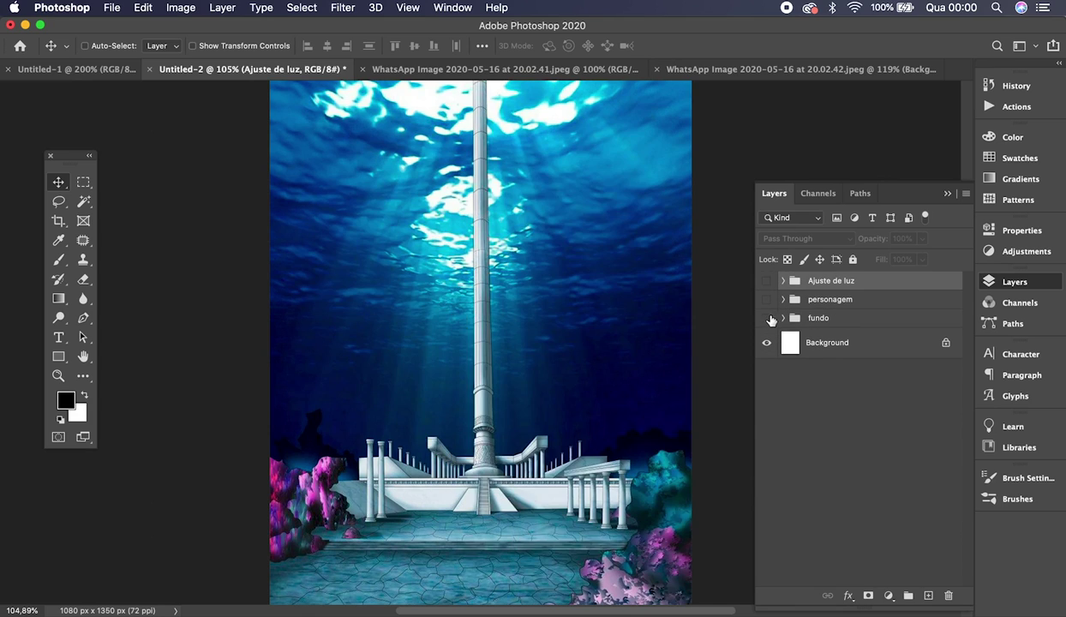
left_click(767, 318)
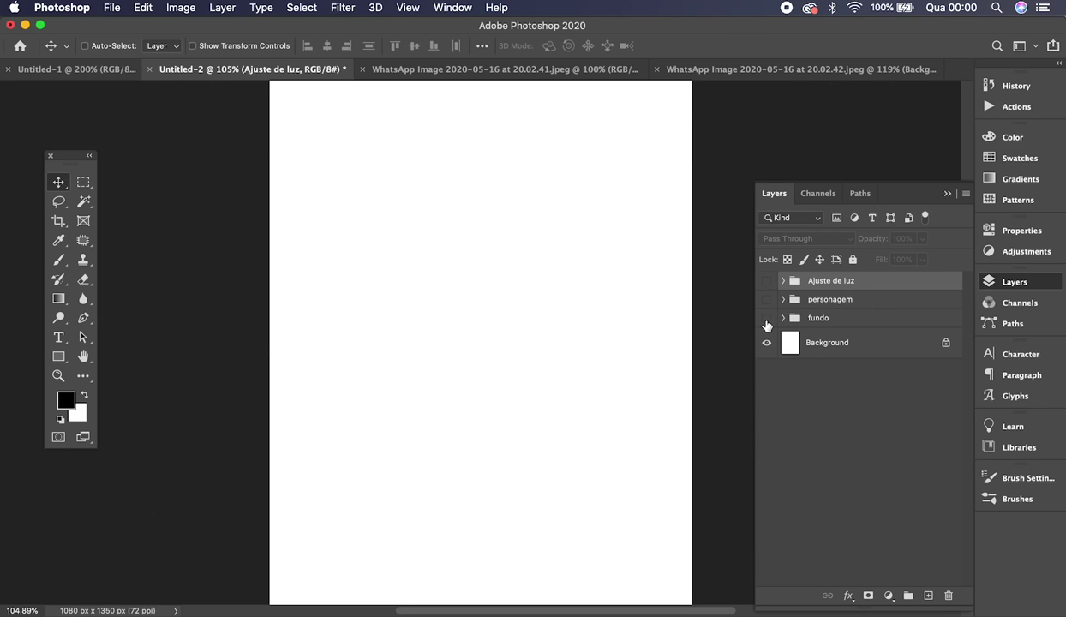
left_click(767, 318)
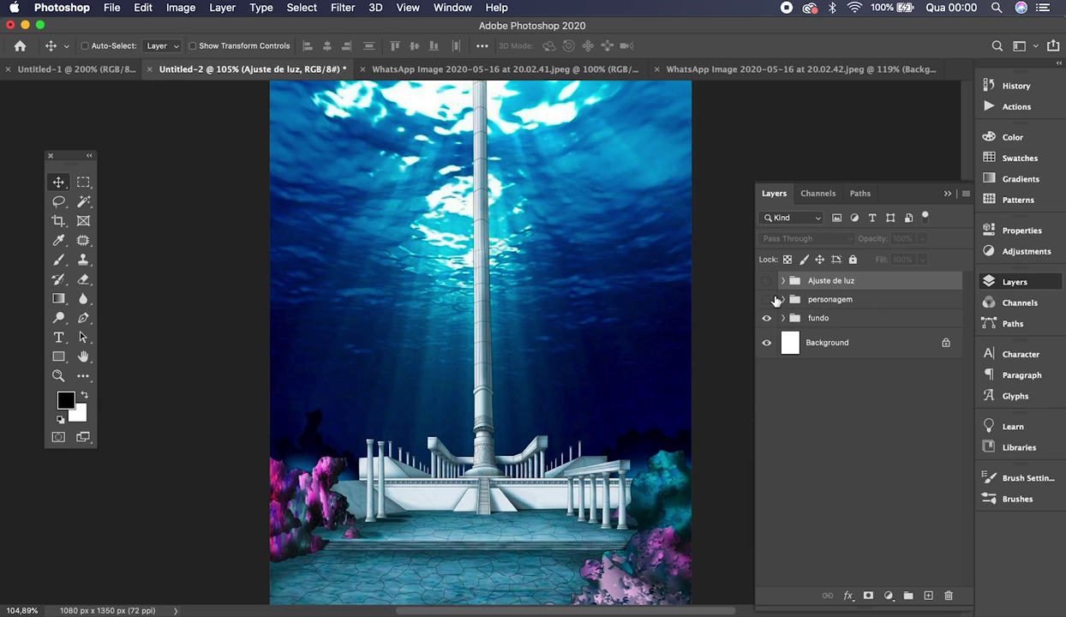
left_click(770, 299)
left_click(782, 299)
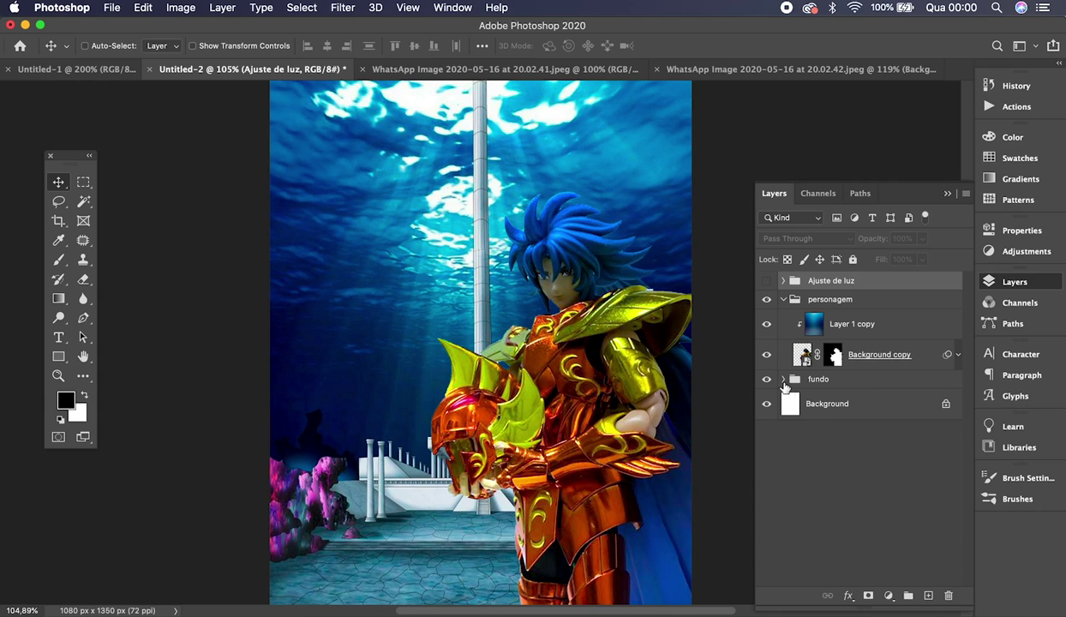
Step: Expand the fundo group, review the Gaussian Blur option for Layer 1, and select the clipped Layer 1 copy to check its blend mode
left_click(783, 380)
left_click(805, 401)
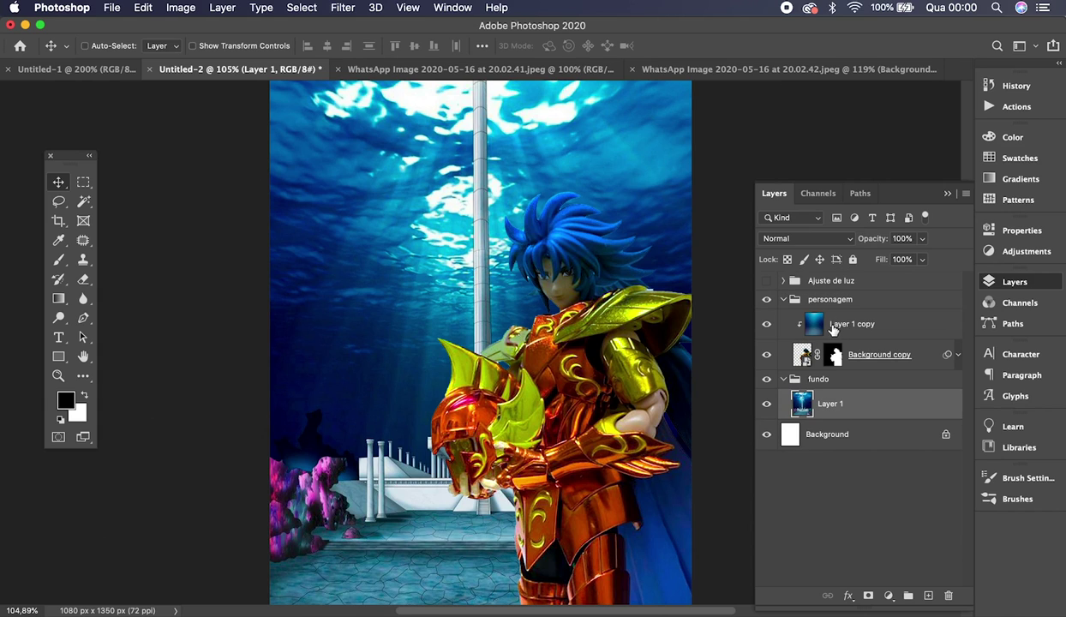
left_click(343, 9)
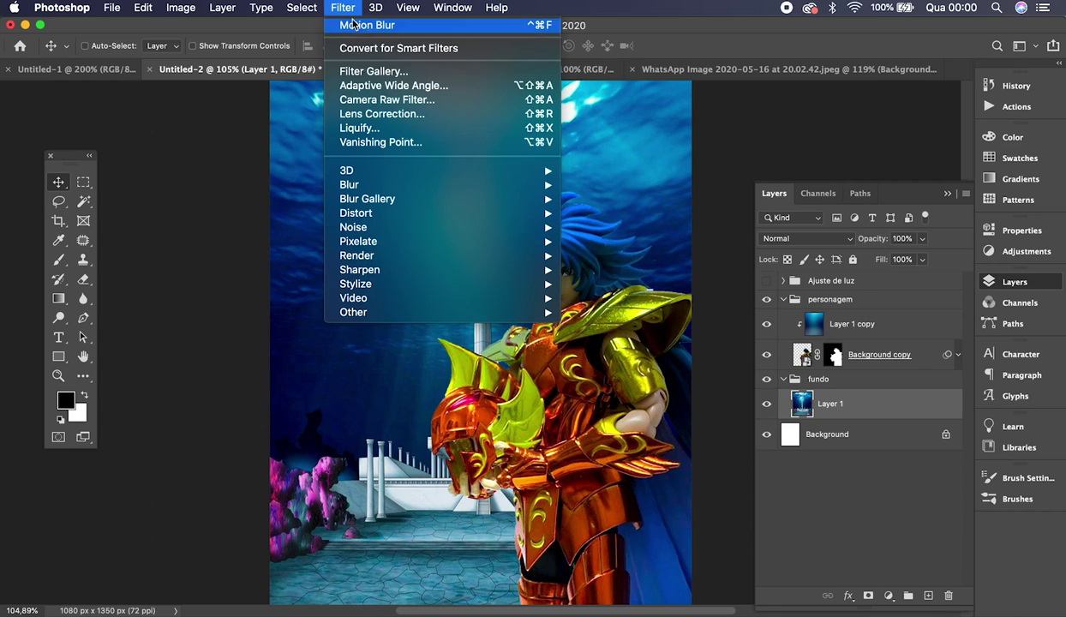
mouse_move(377, 185)
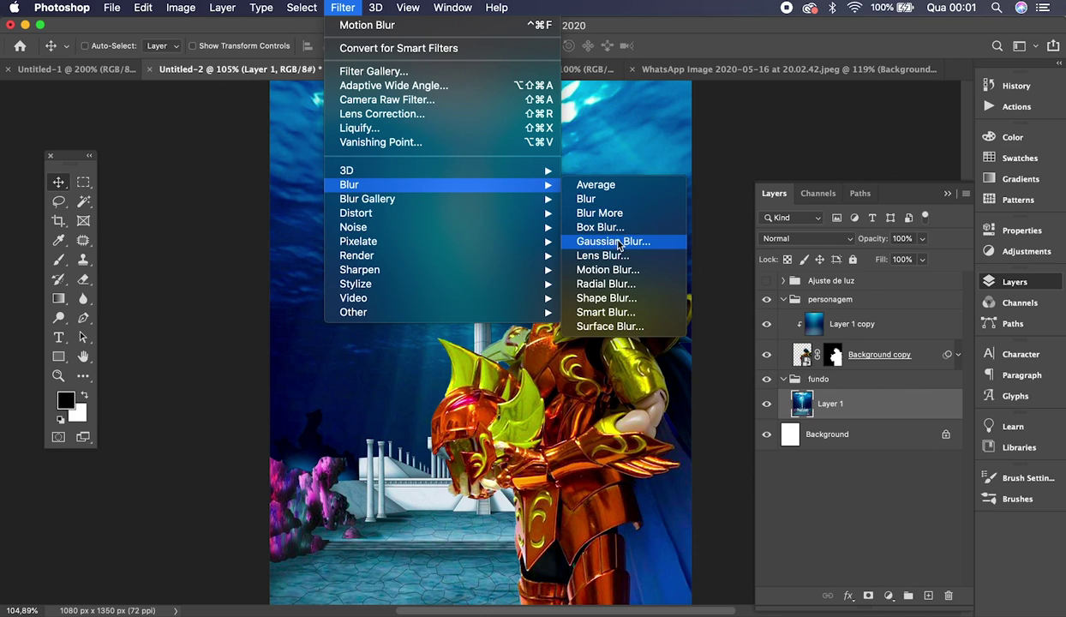
left_click(818, 320)
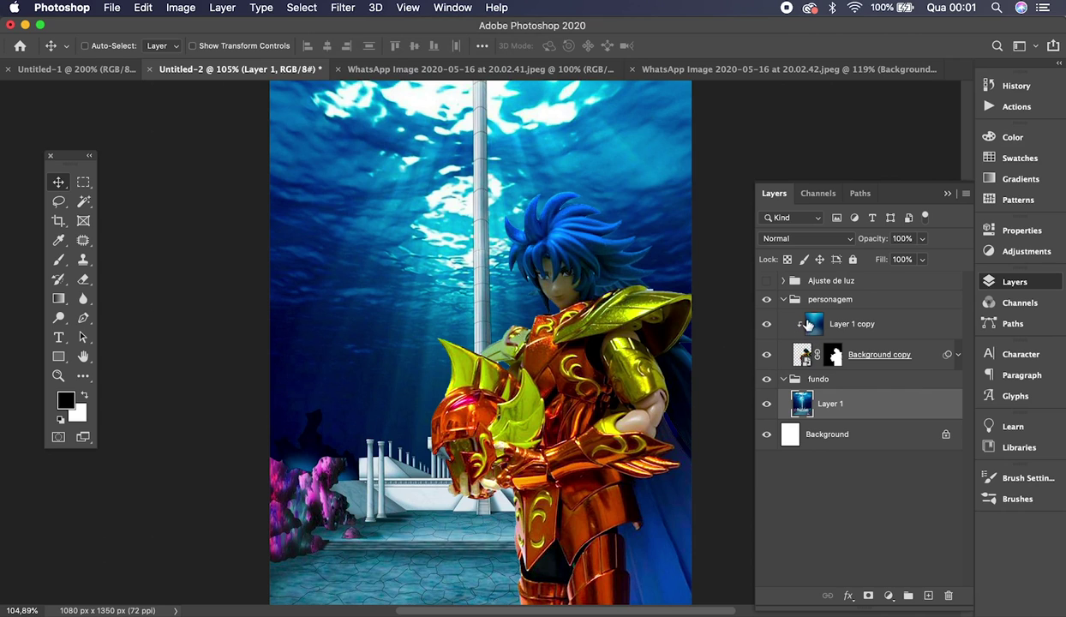
left_click(851, 321)
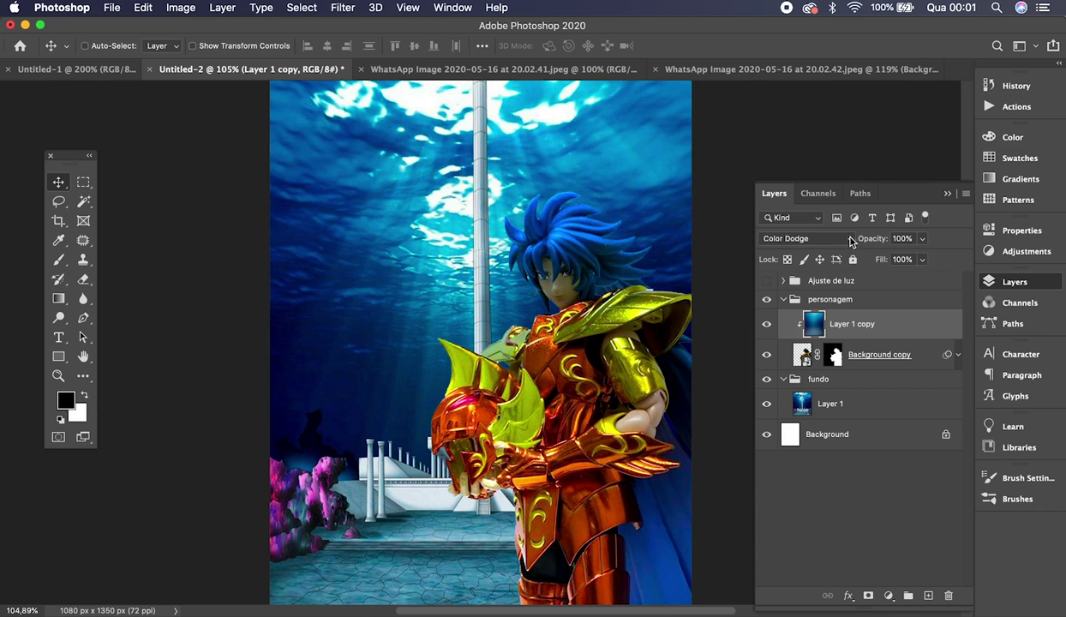
Step: Compare the character with and without the clipped Layer 1 copy, leaving it visible, and collapse the personagem and fundo groups
left_click(767, 325)
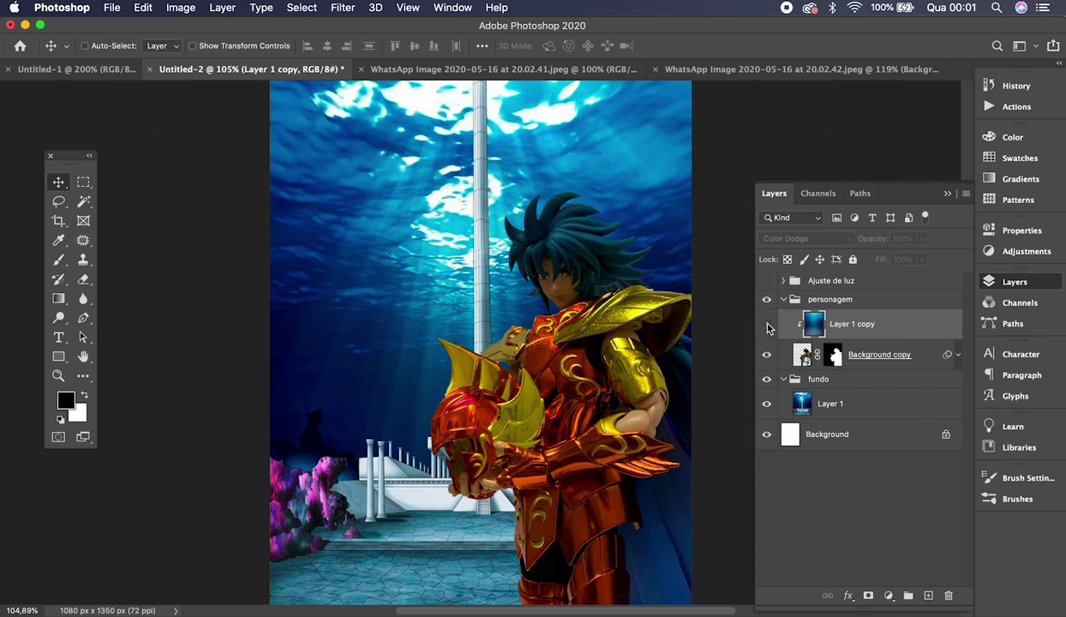
left_click(767, 325)
left_click(767, 326)
left_click(767, 326)
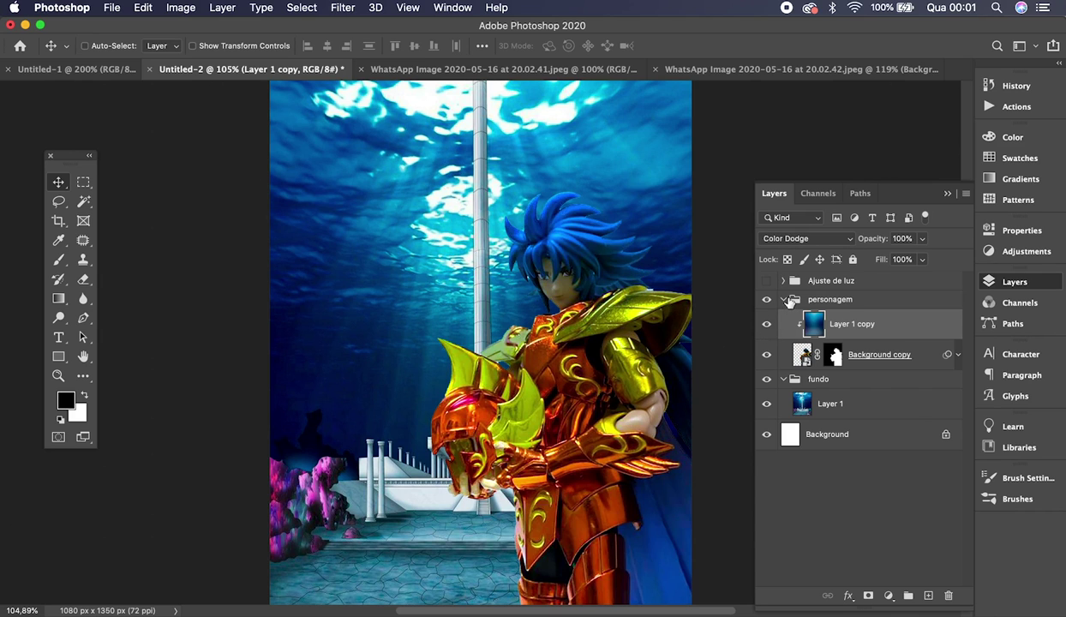
left_click(783, 300)
left_click(783, 318)
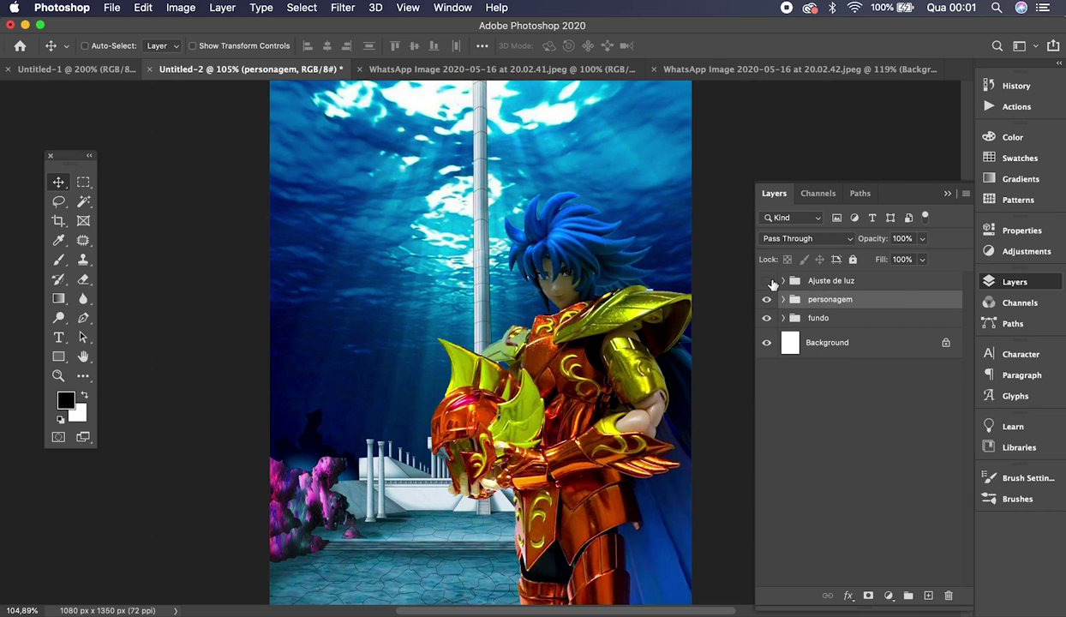
Step: Show and expand the Ajuste de luz group, and compare the image with and without Levels 1, leaving it visible
left_click(767, 281)
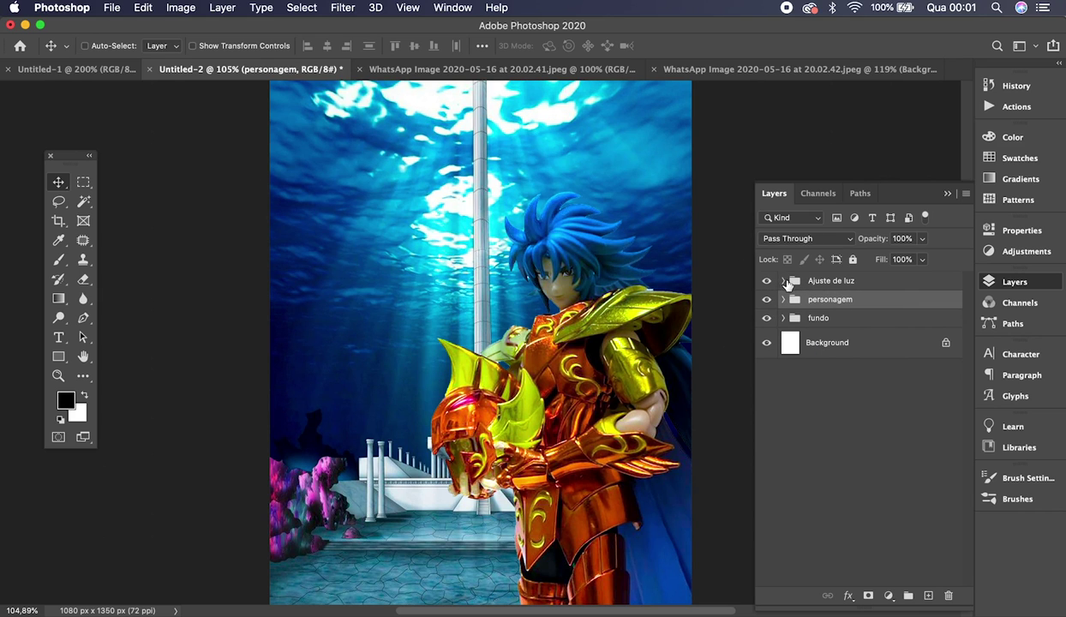
left_click(783, 281)
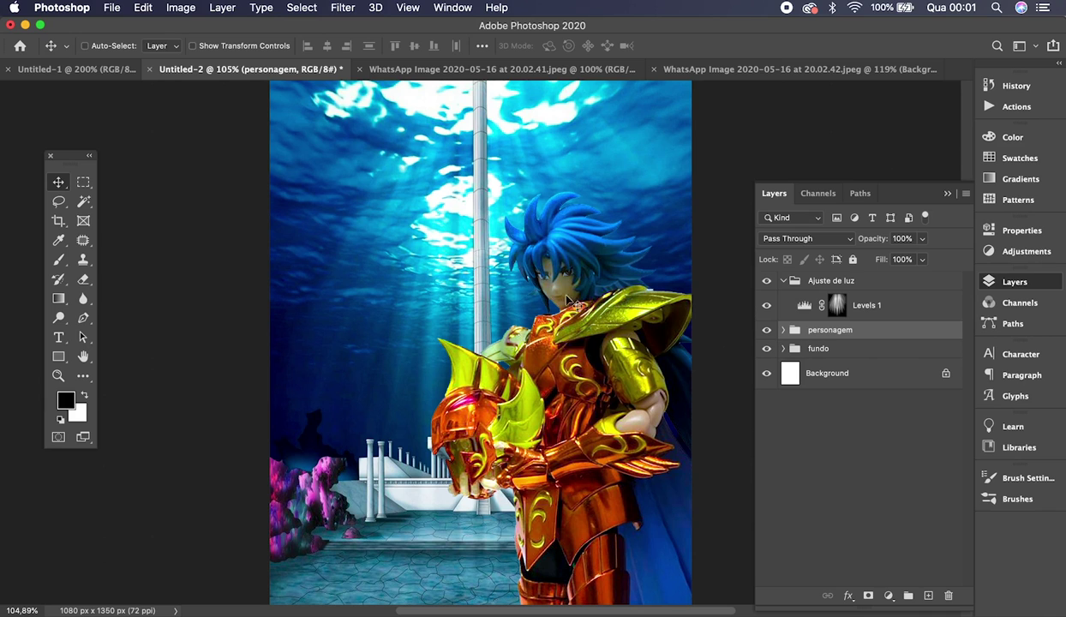
left_click(768, 306)
left_click(768, 306)
Step: Export the composition through Save for Web as an optimized high-quality JPEG at quality 70 and proceed to saving the file
left_click(111, 7)
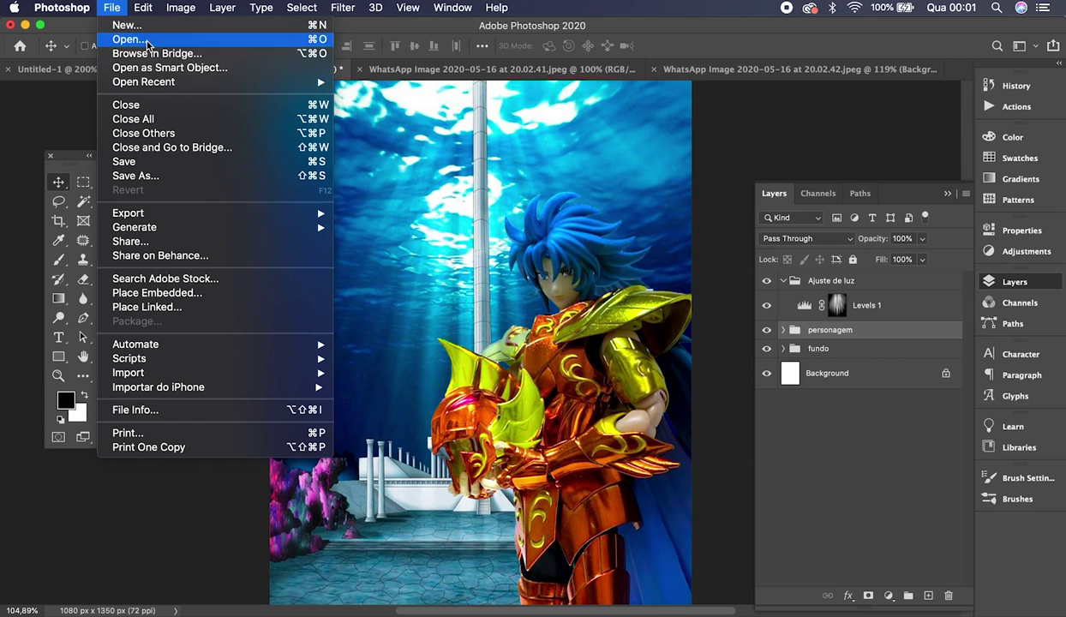
mouse_move(195, 214)
left_click(401, 273)
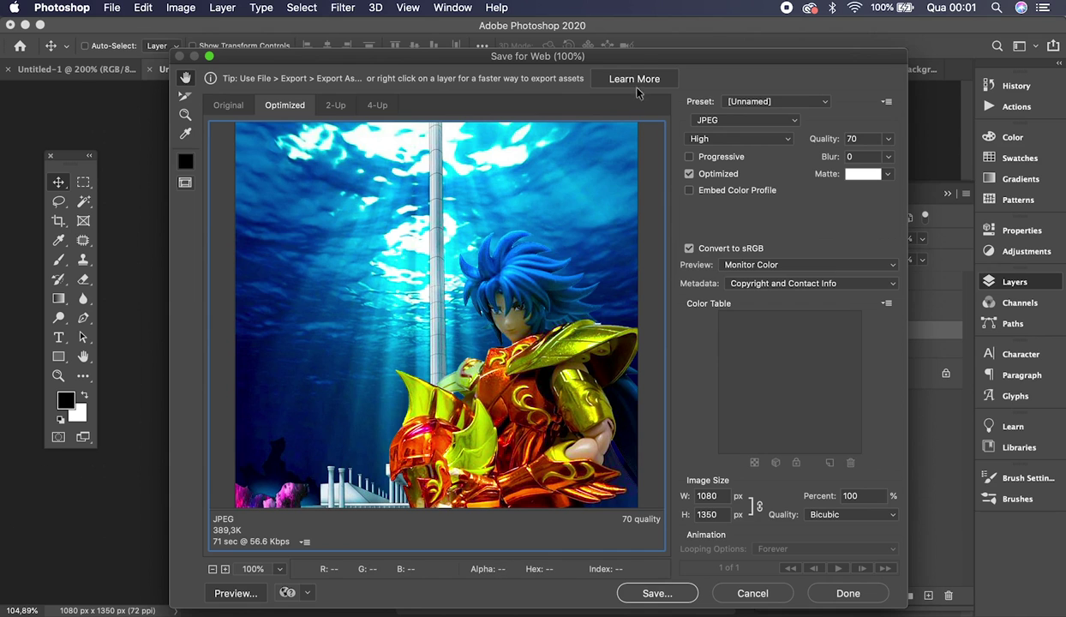
left_click_drag(639, 58, 621, 41)
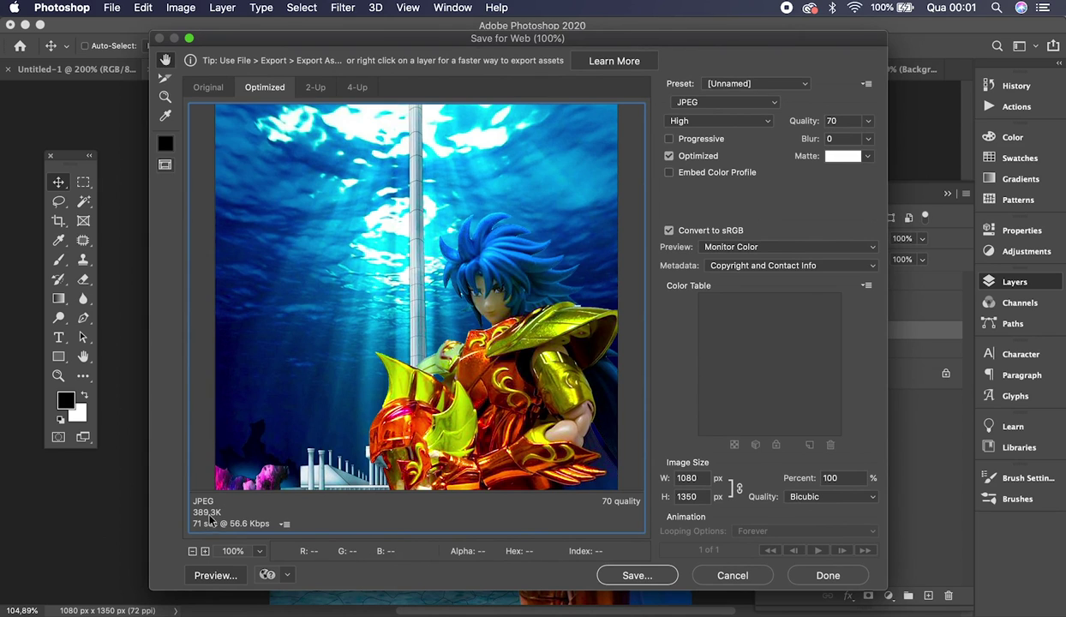
left_click(639, 574)
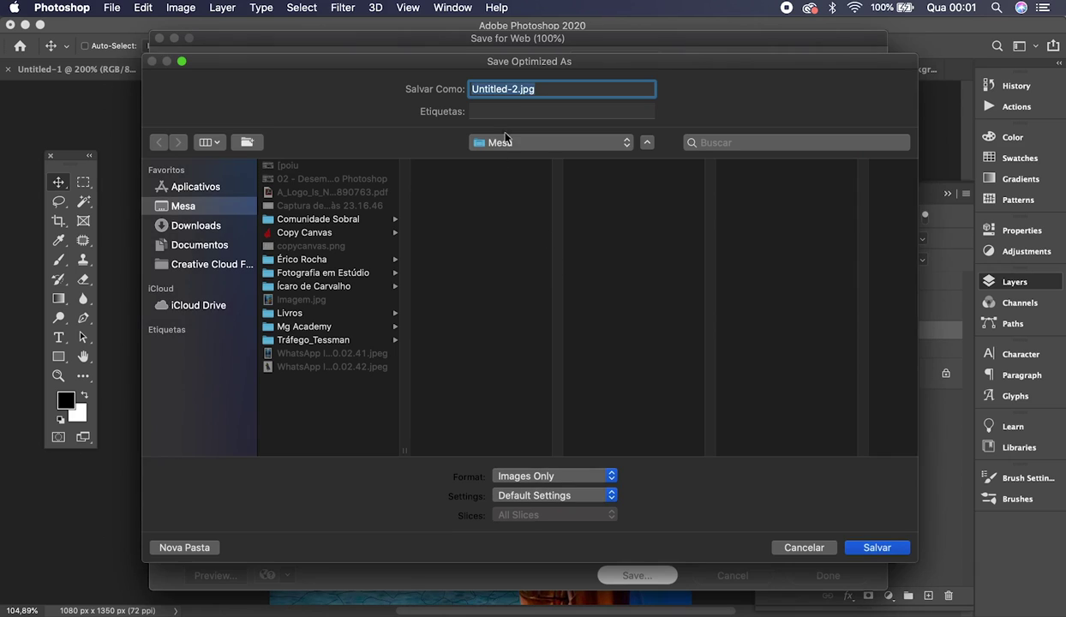
Step: Save the optimized image as Imagem.jpg in the Mesa folder, replacing the existing file
left_click(521, 90)
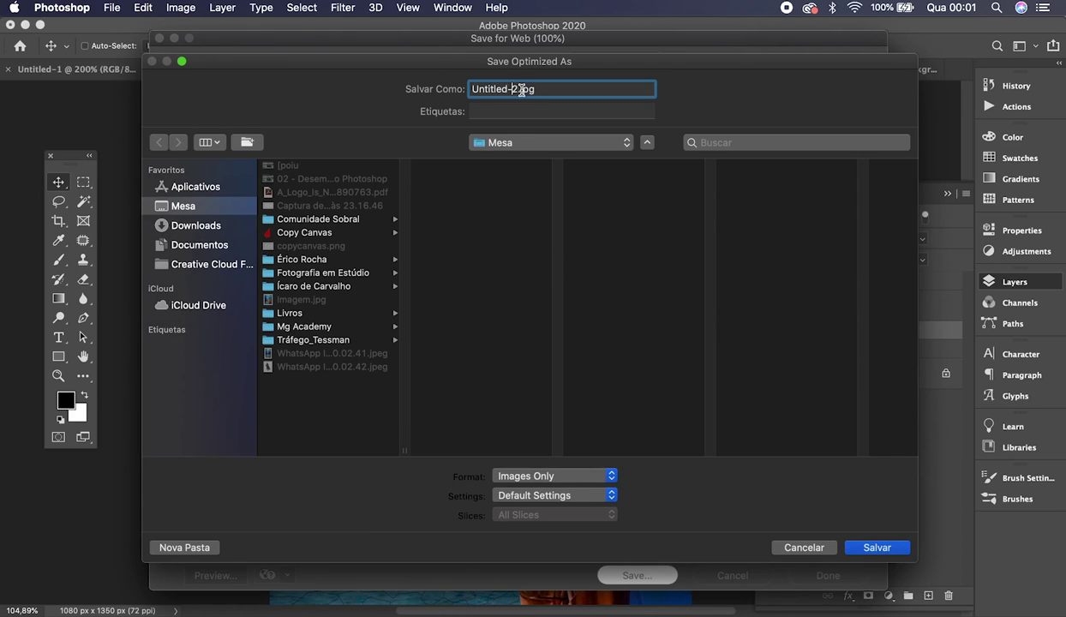
left_click(315, 300)
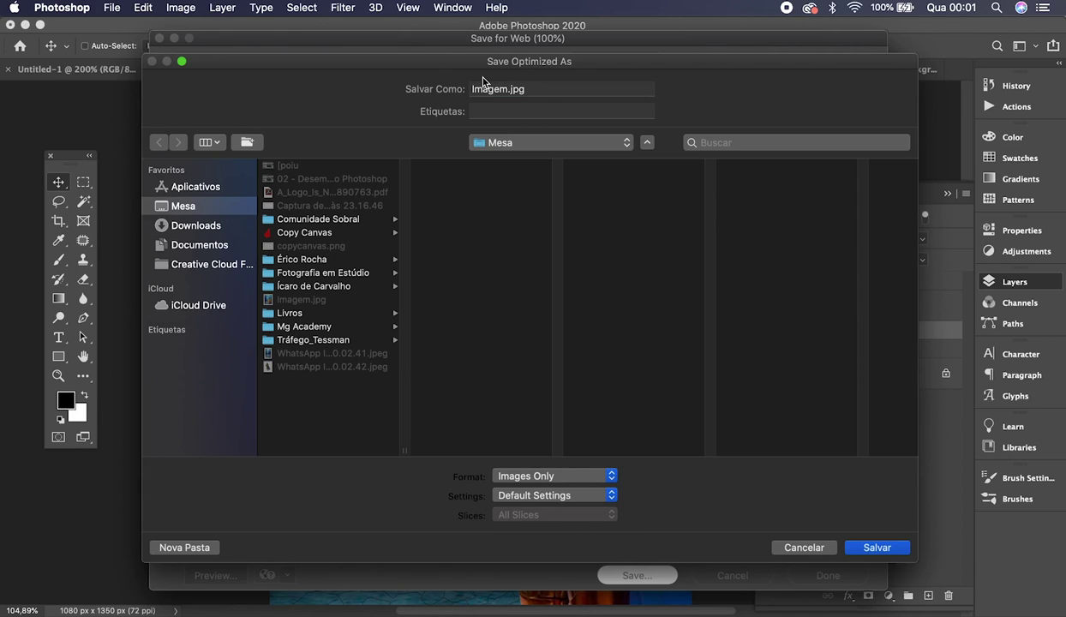
left_click(876, 546)
left_click(678, 145)
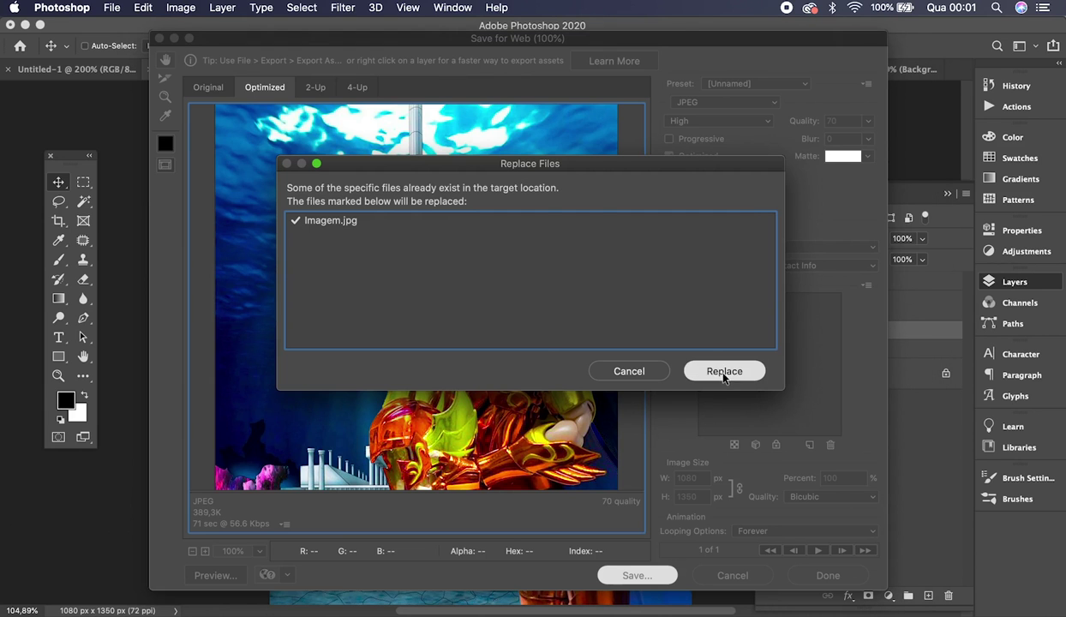
left_click(724, 372)
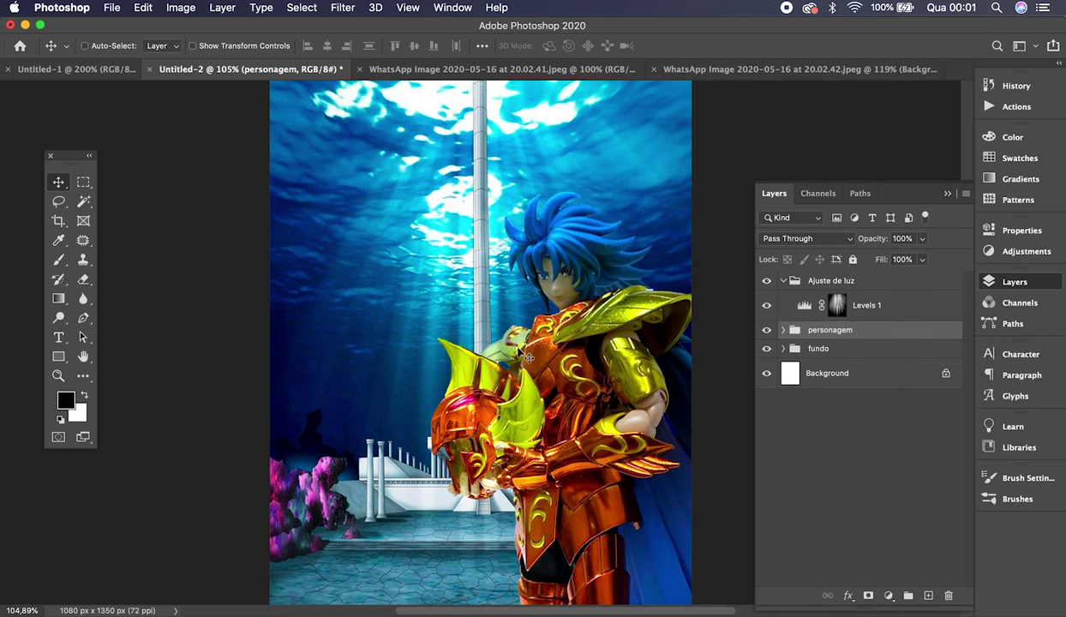